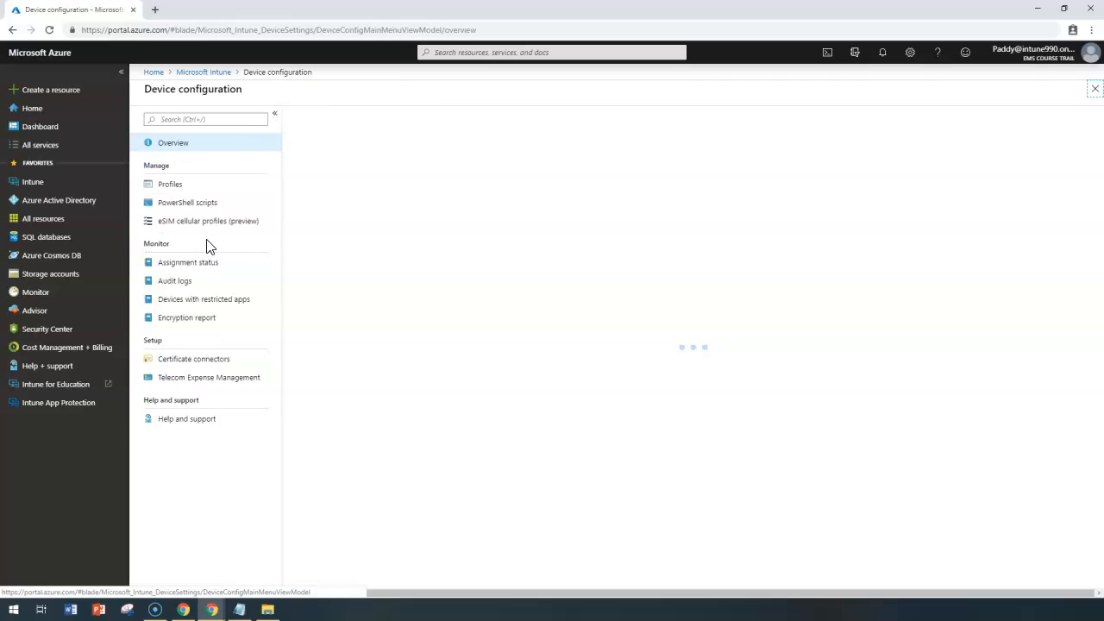
# Step: Start a new device configuration profile and set its platform to Android device administrator
pyautogui.click(183, 186)
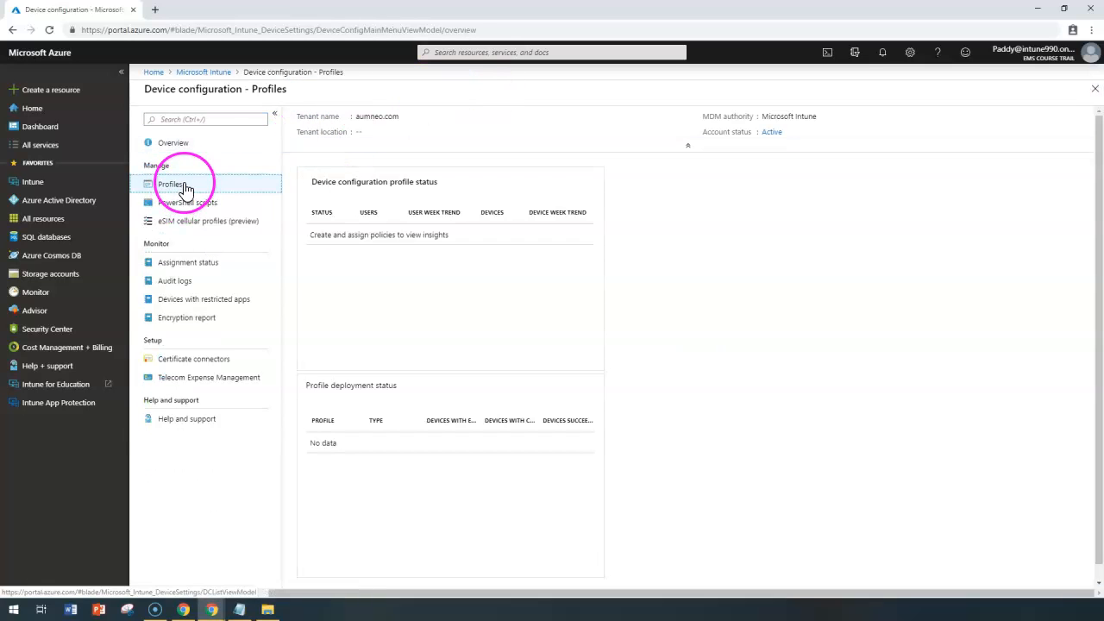
pyautogui.click(334, 119)
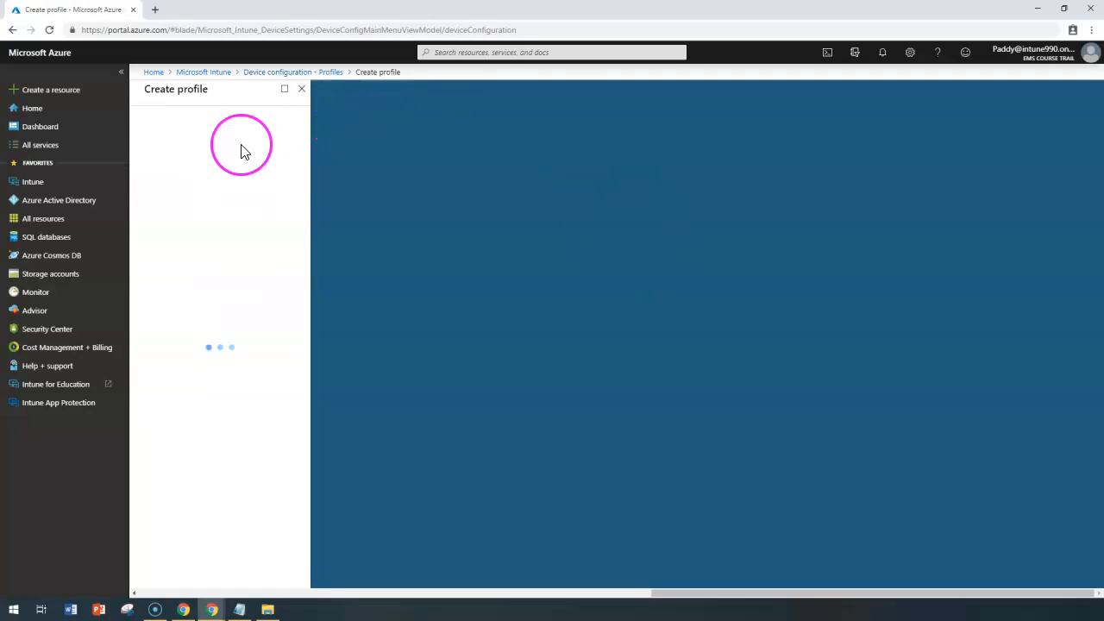
pyautogui.click(193, 168)
pyautogui.click(198, 208)
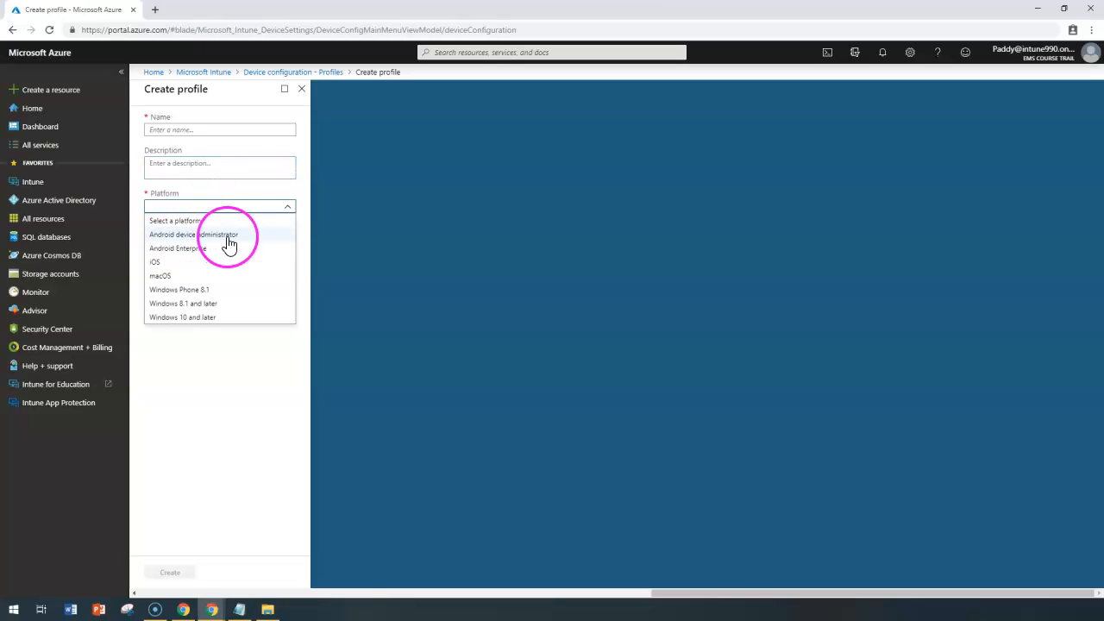
pyautogui.click(233, 240)
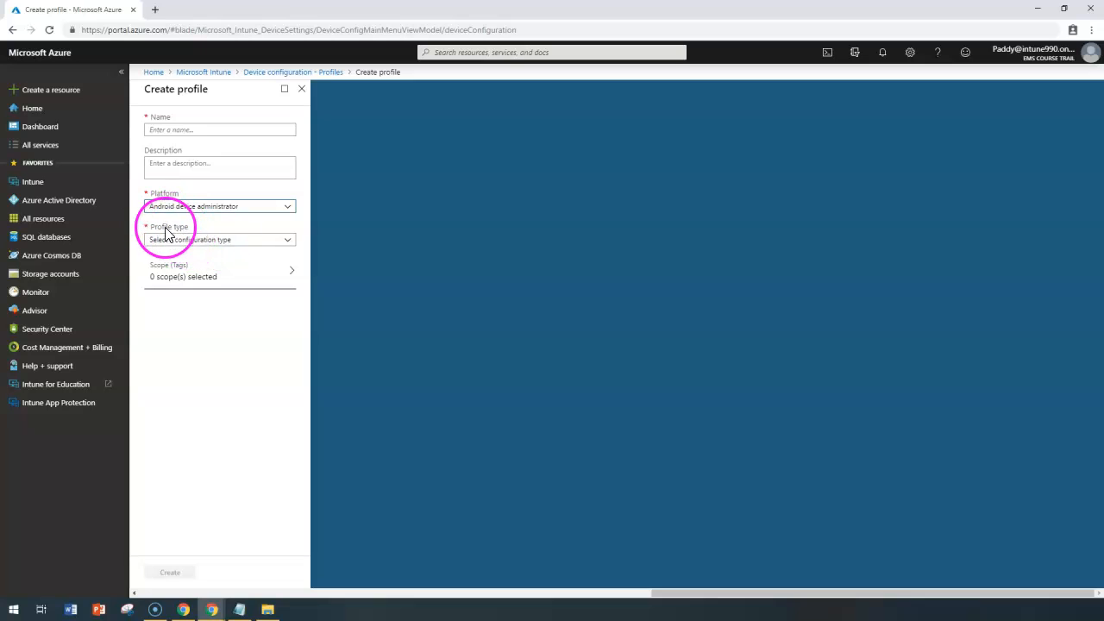
# Step: Set the profile type to Device restrictions, with the name "Device restrictions - Android device administrator" and the description "Device restrictions"
pyautogui.click(208, 245)
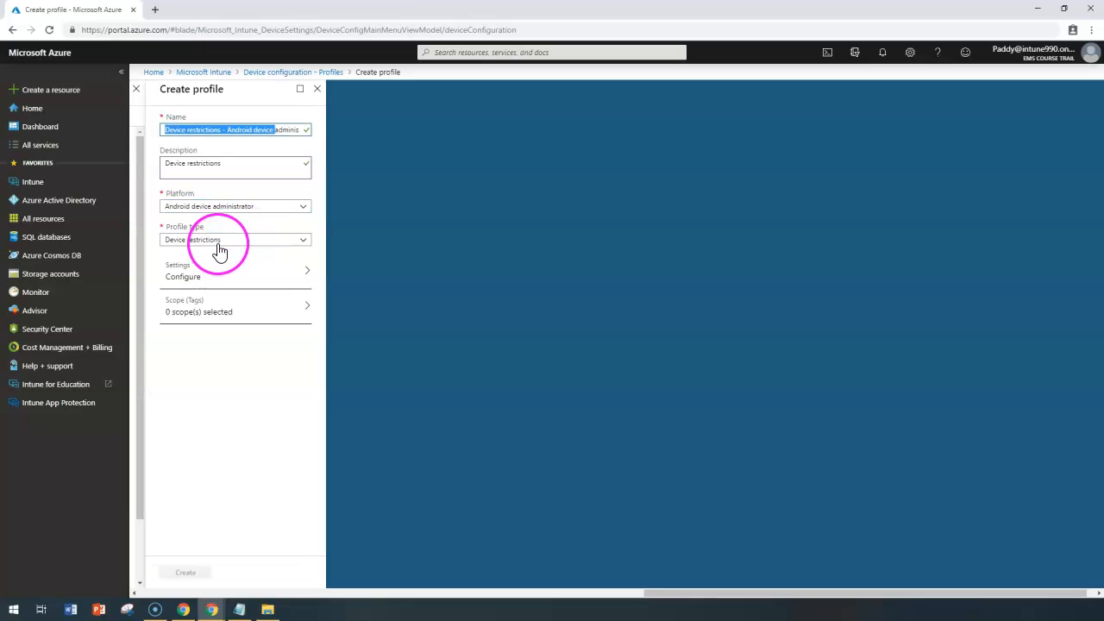
pyautogui.click(217, 242)
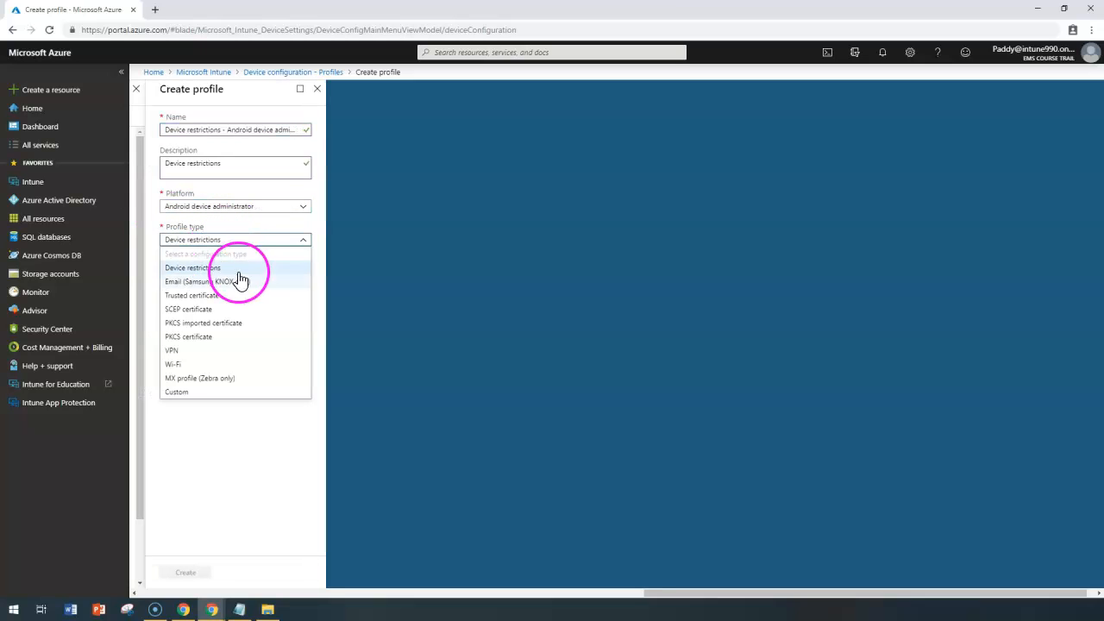
pyautogui.click(252, 169)
pyautogui.moveTo(182, 130); pyautogui.dragTo(296, 129)
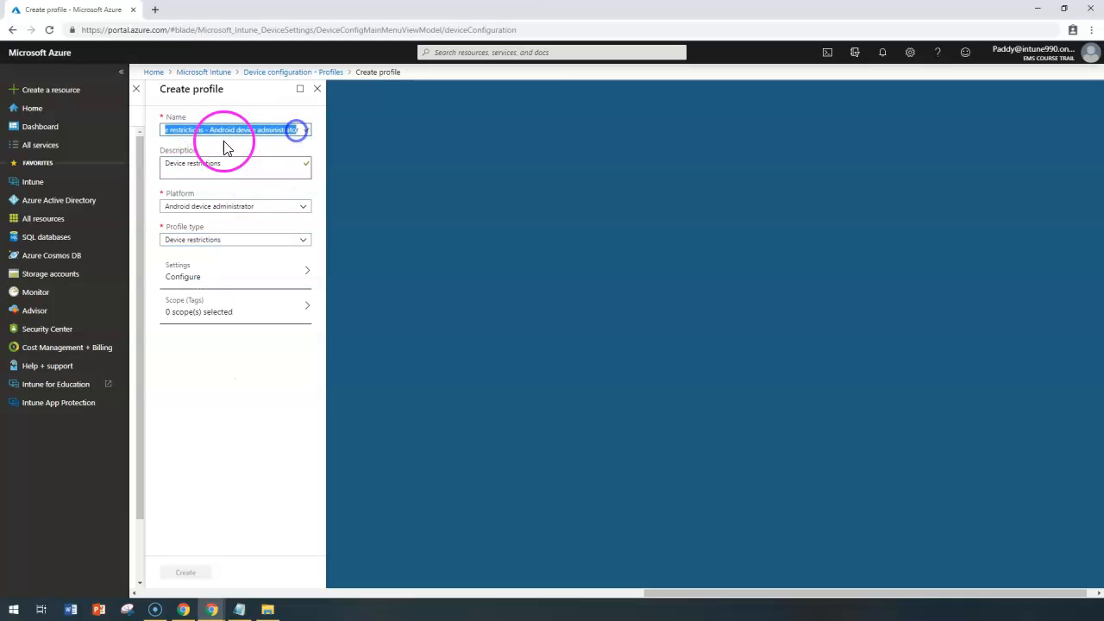
pyautogui.moveTo(227, 167); pyautogui.dragTo(167, 164)
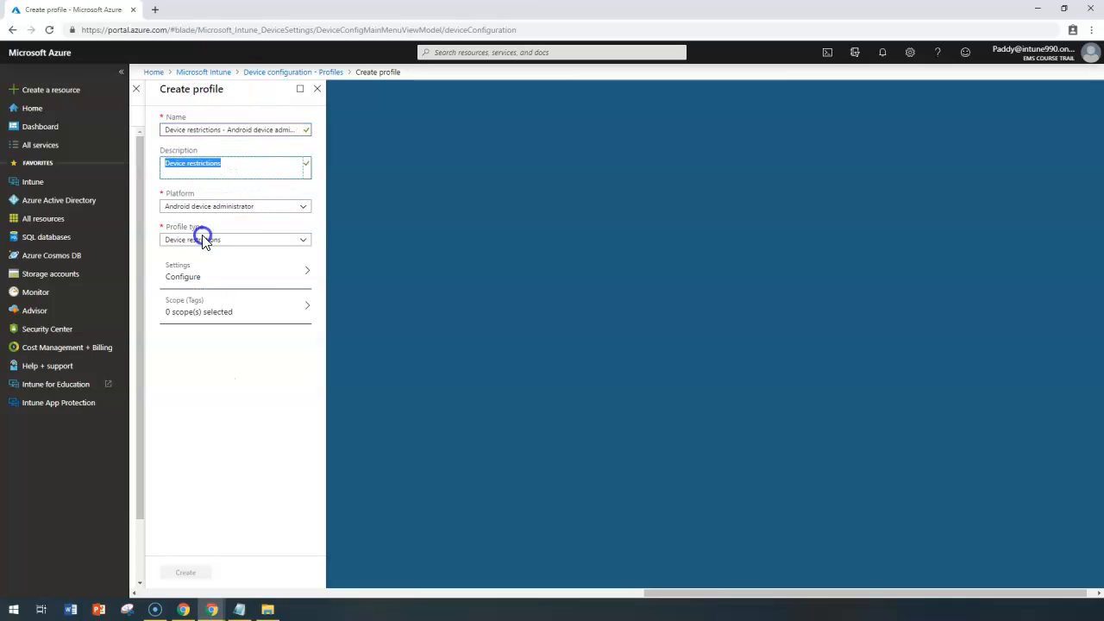
# Step: Open the General category of the profile's device restriction settings
pyautogui.doubleClick(242, 274)
pyautogui.click(371, 135)
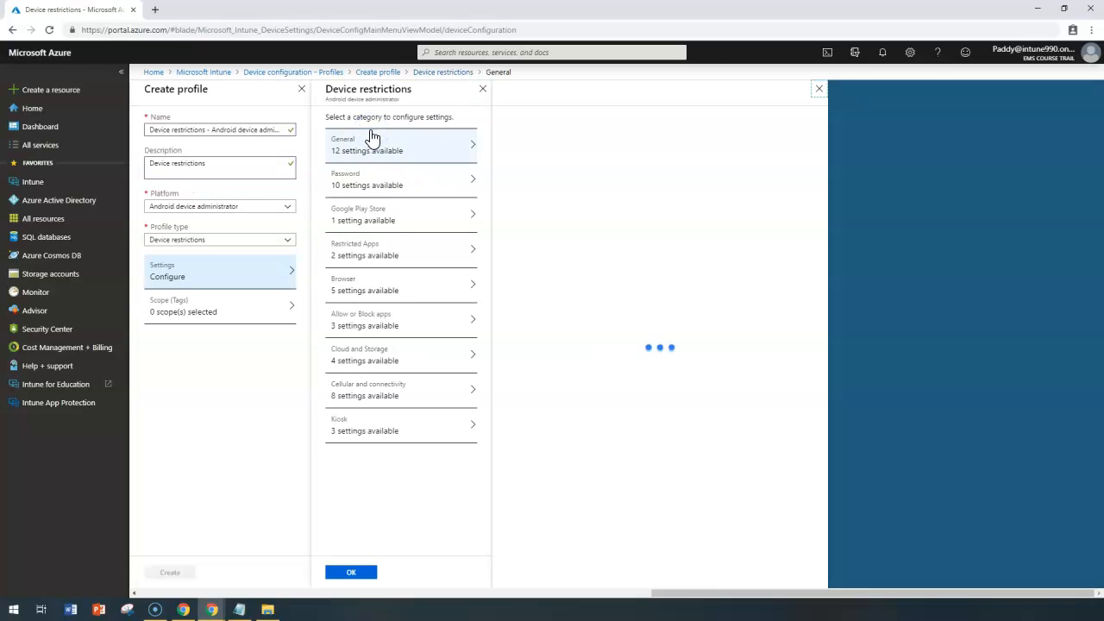
pyautogui.moveTo(317, 90); pyautogui.dragTo(408, 87)
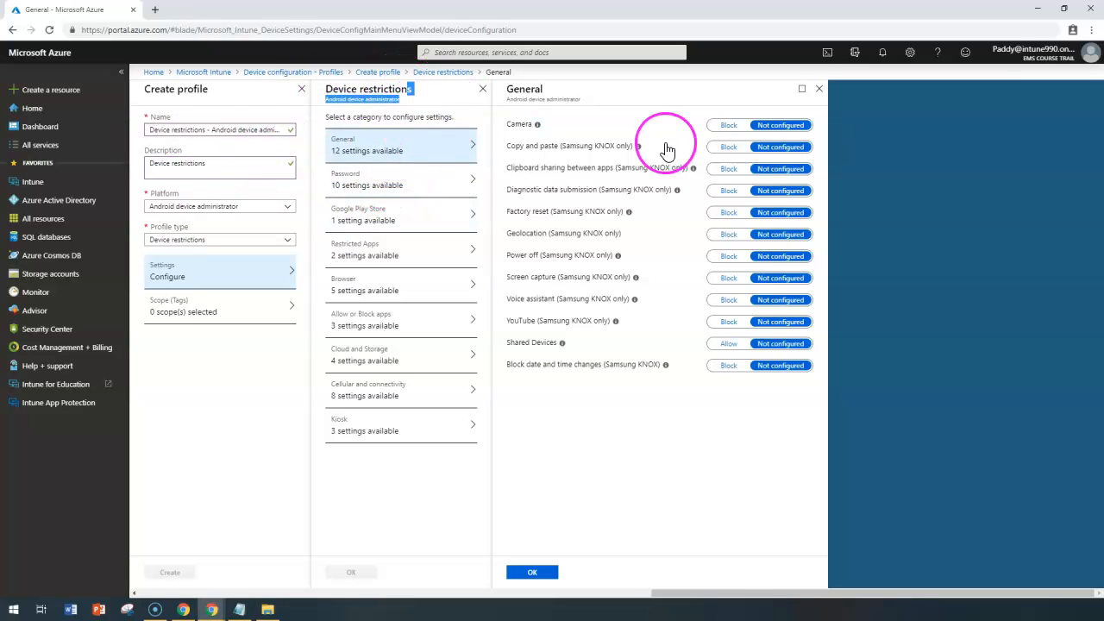
pyautogui.click(618, 474)
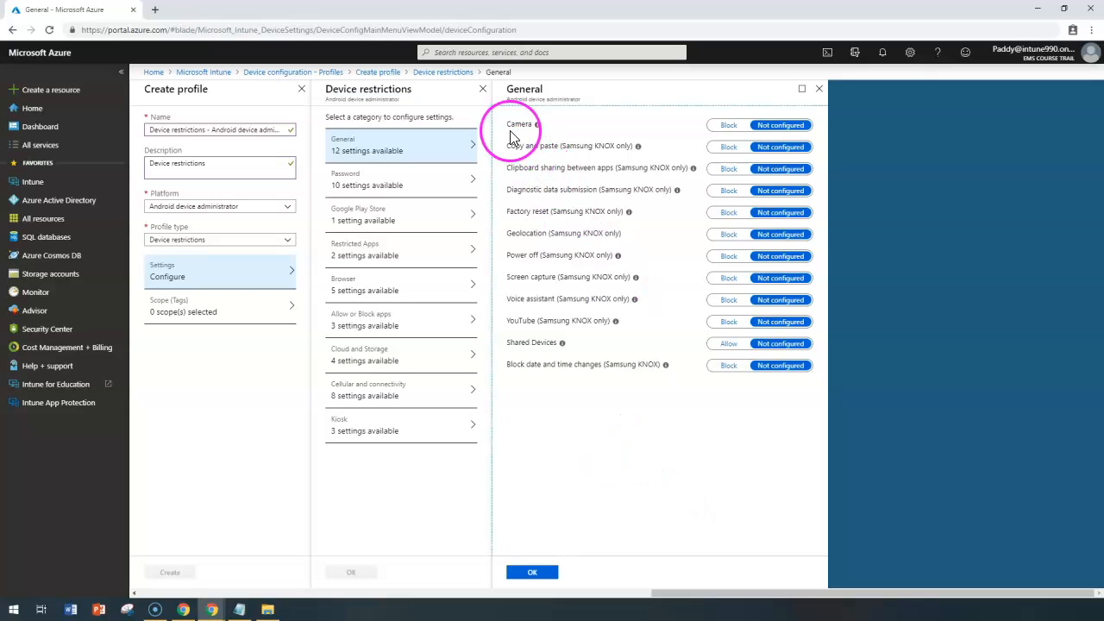
# Step: Set the Camera and Copy and paste (Samsung KNOX only) restrictions to Block
pyautogui.click(727, 126)
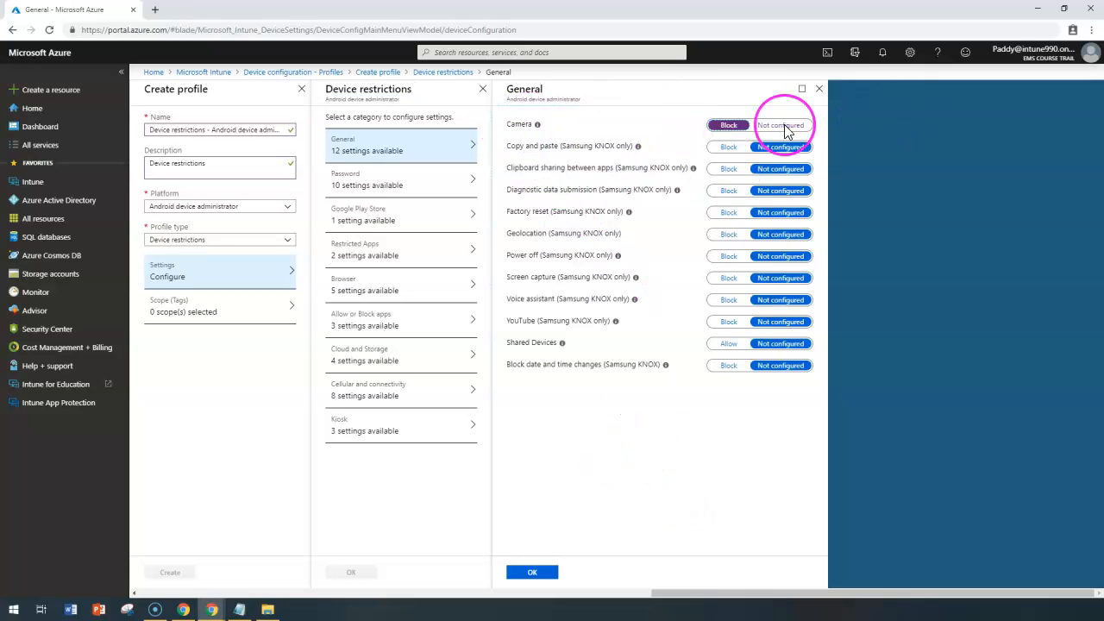
pyautogui.click(523, 122)
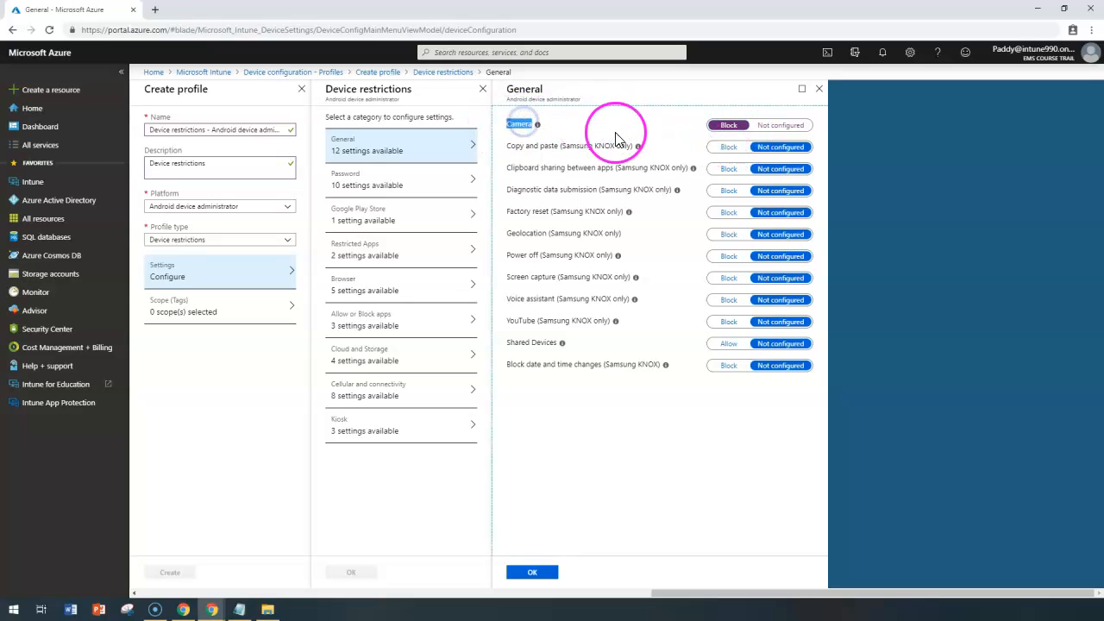
pyautogui.doubleClick(534, 146)
pyautogui.tripleClick(536, 145)
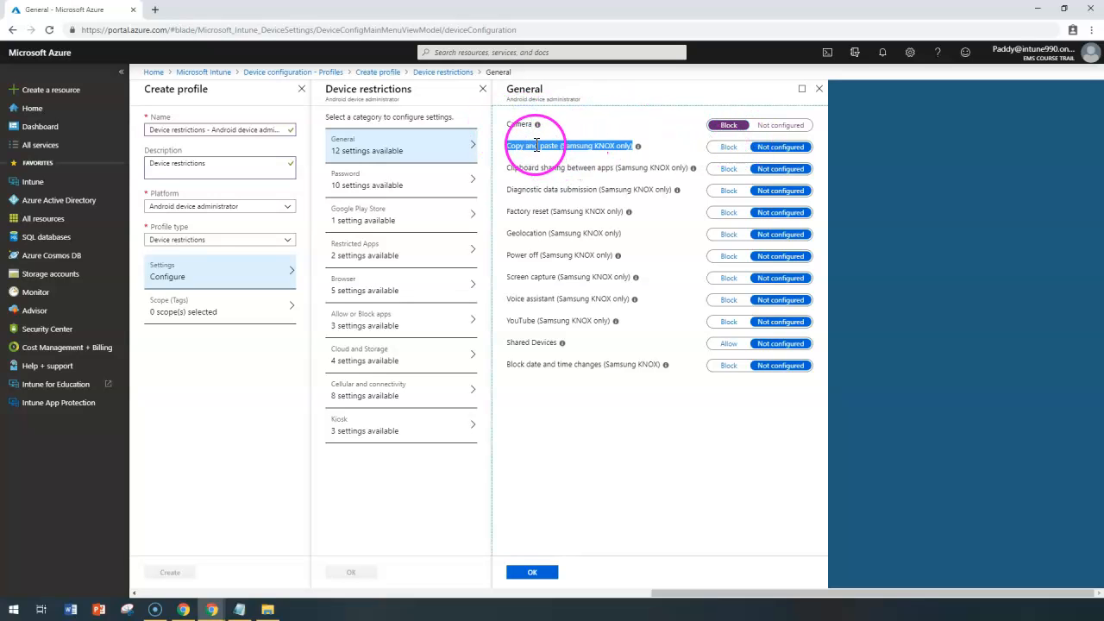
pyautogui.click(564, 172)
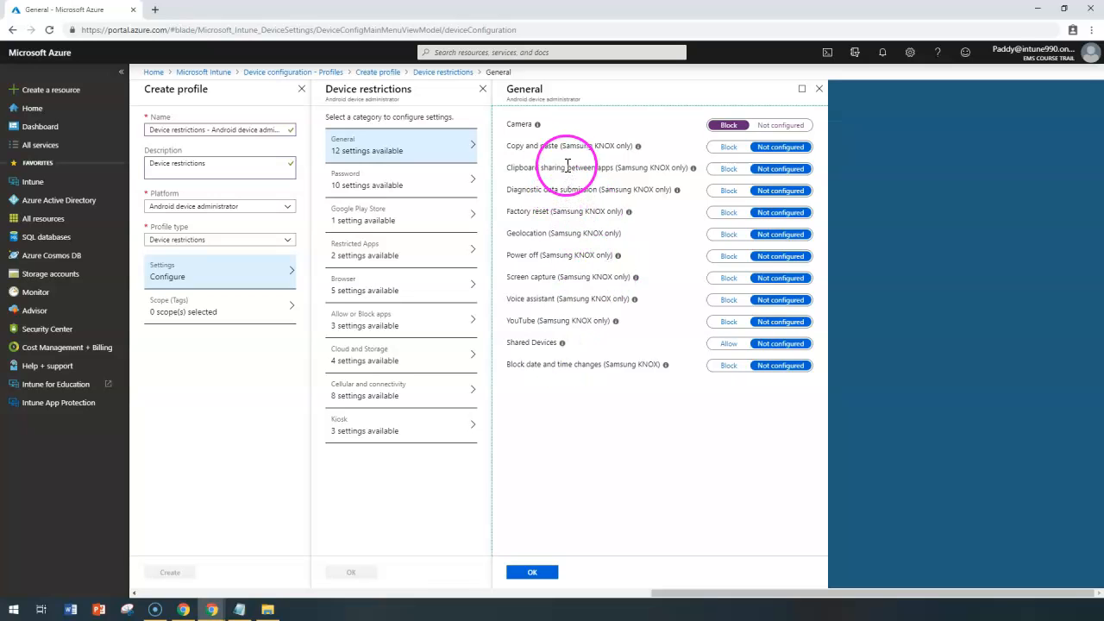
pyautogui.tripleClick(529, 144)
pyautogui.click(729, 147)
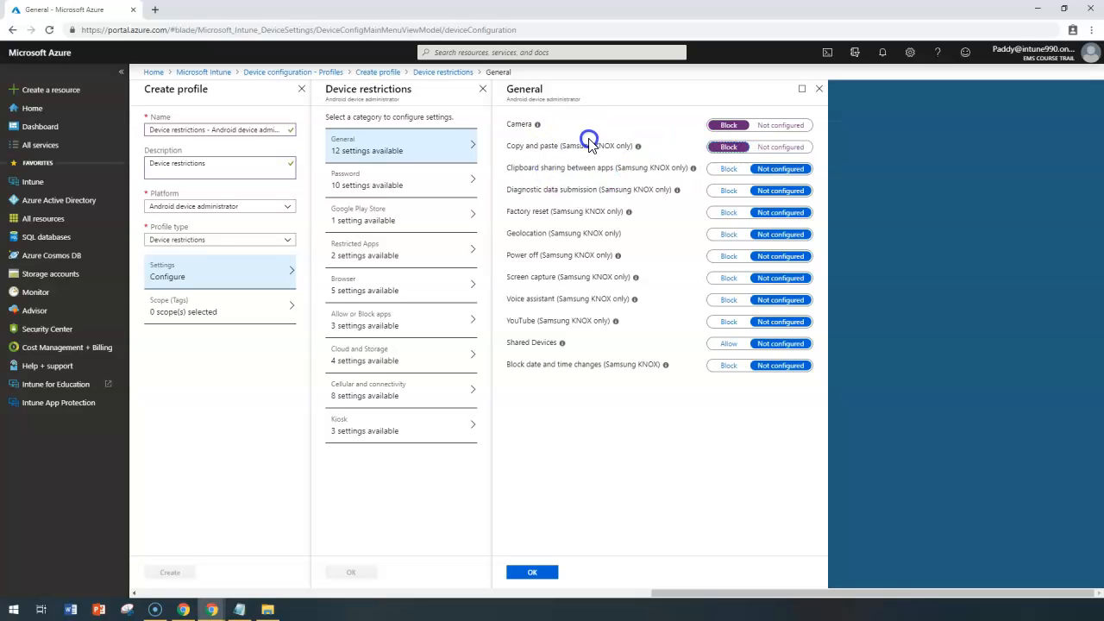
# Step: Set Clipboard sharing between apps and Diagnostic data submission (Samsung KNOX only) to Block
pyautogui.tripleClick(525, 169)
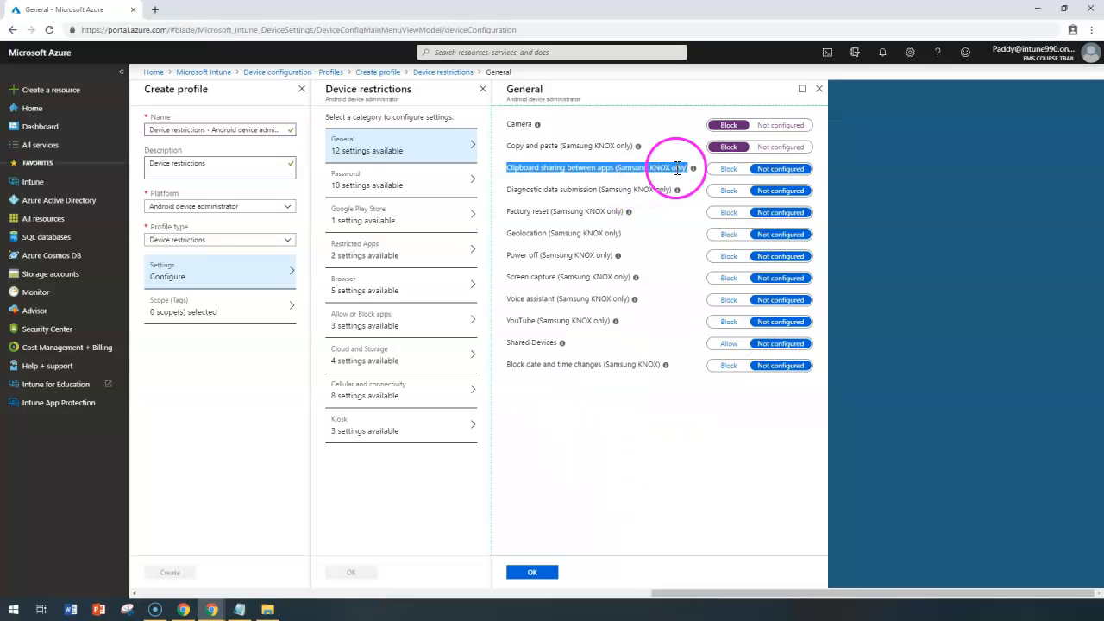
pyautogui.click(727, 170)
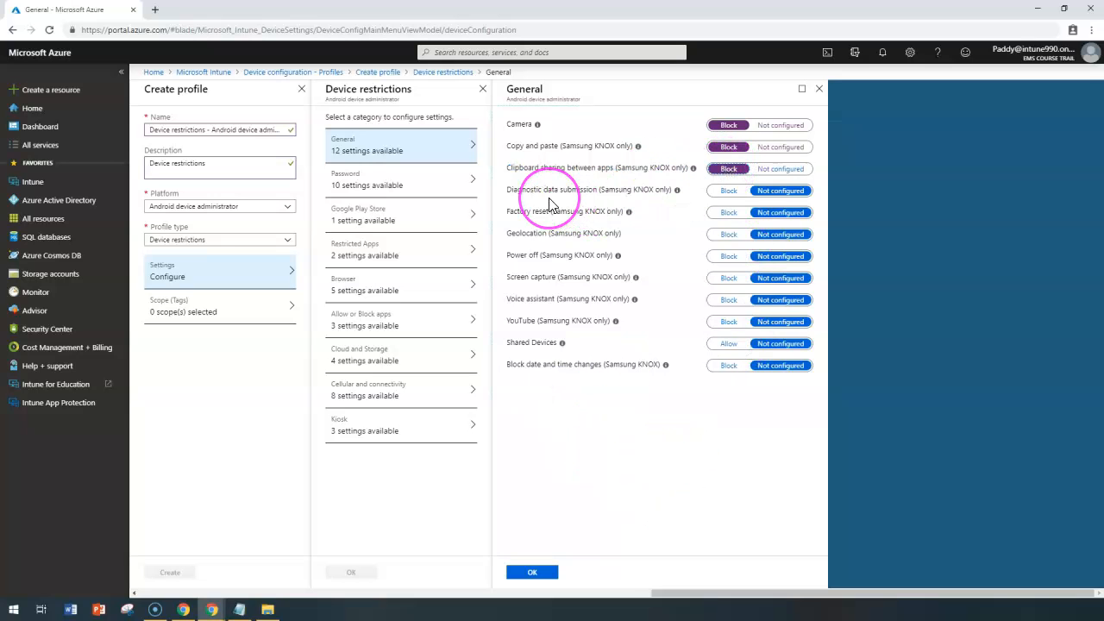
pyautogui.click(729, 194)
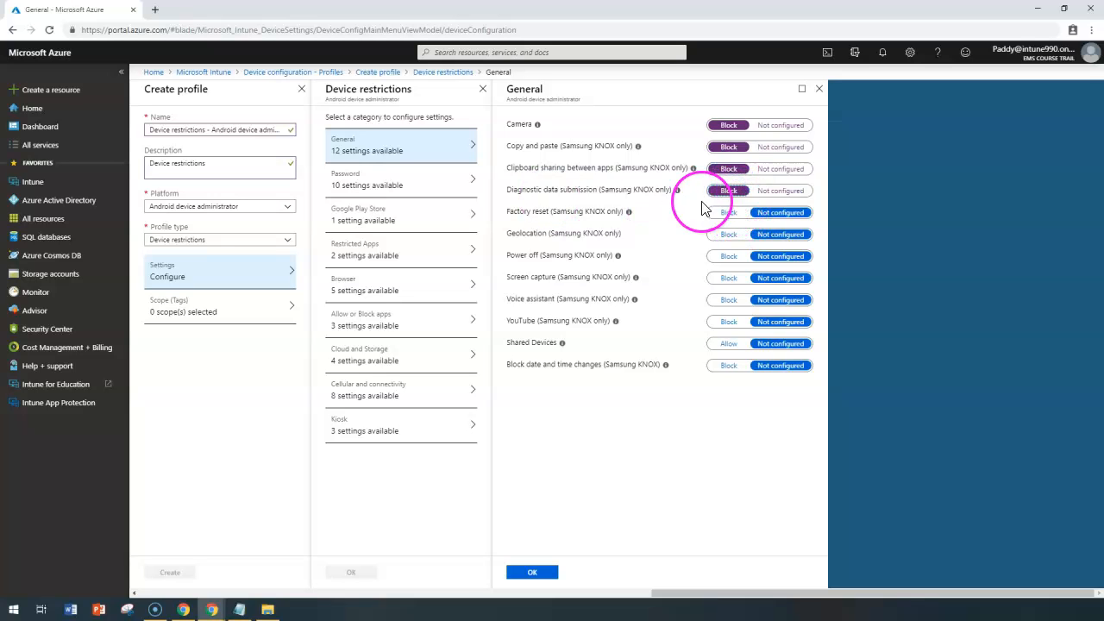
pyautogui.click(585, 187)
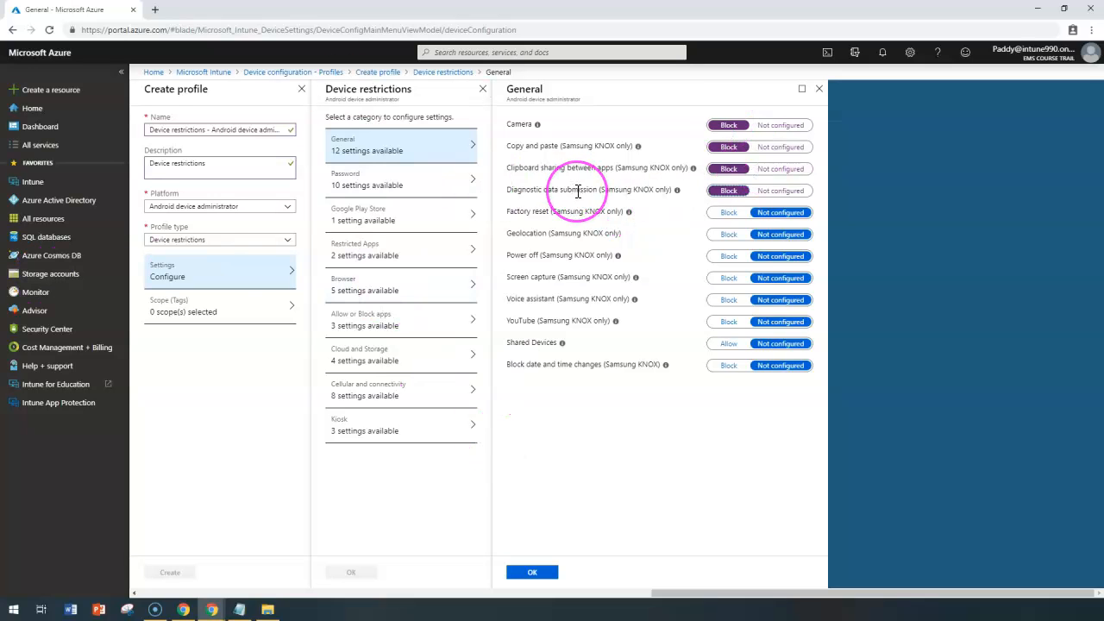
# Step: Set the Factory reset and Geolocation (Samsung KNOX only) restrictions to Block
pyautogui.tripleClick(536, 211)
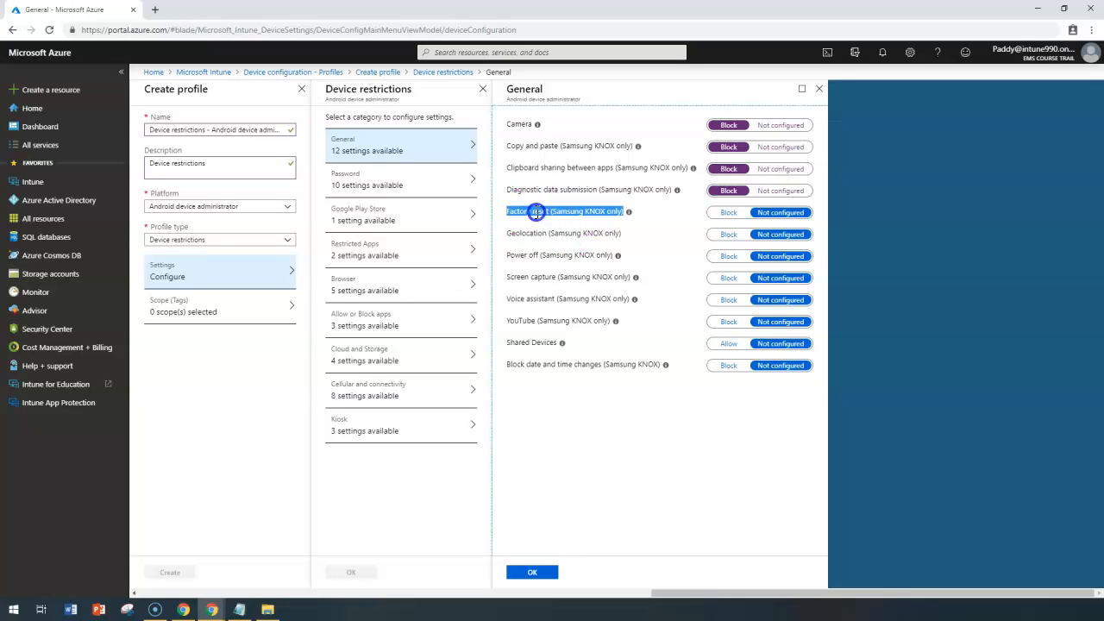
pyautogui.click(731, 216)
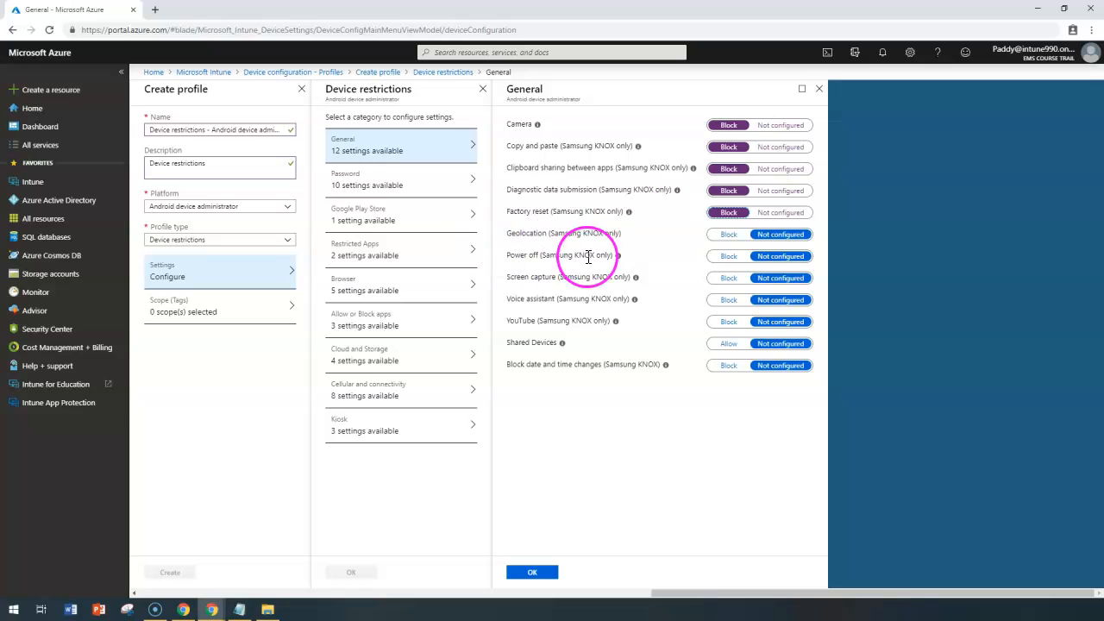
pyautogui.doubleClick(528, 233)
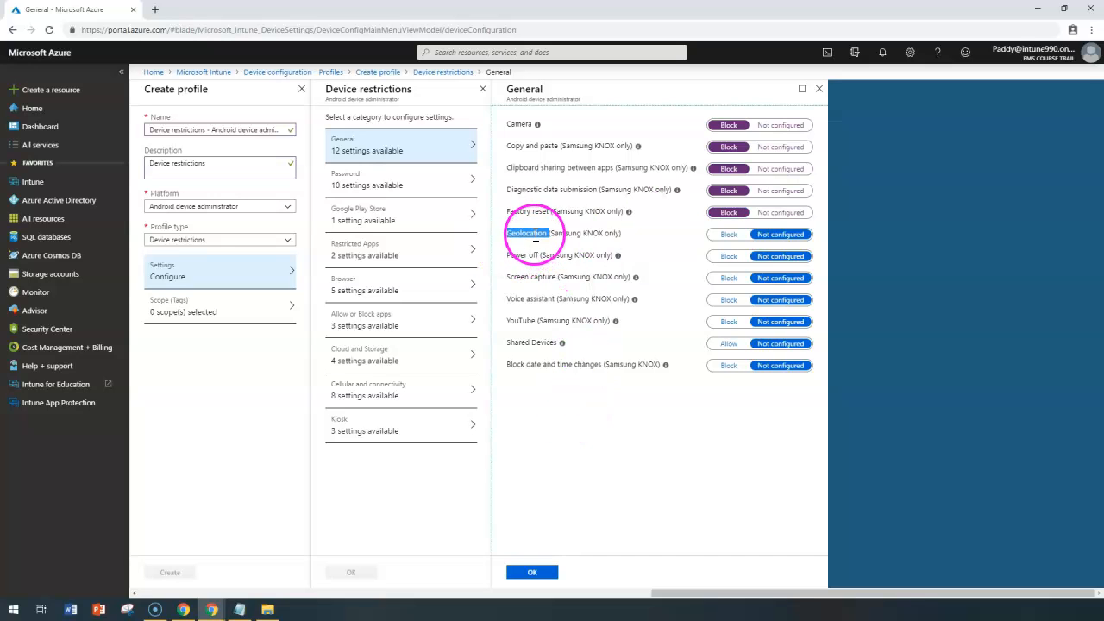
pyautogui.click(729, 233)
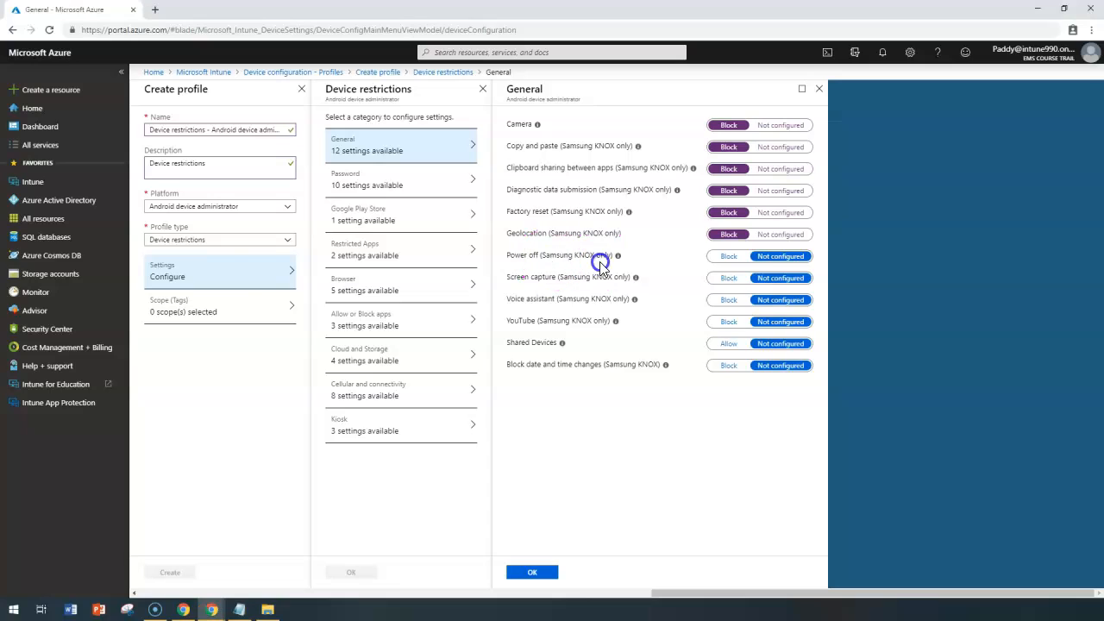
# Step: Set the Screen capture and Voice assistant (Samsung KNOX only) restrictions to Block
pyautogui.moveTo(541, 256); pyautogui.dragTo(602, 256)
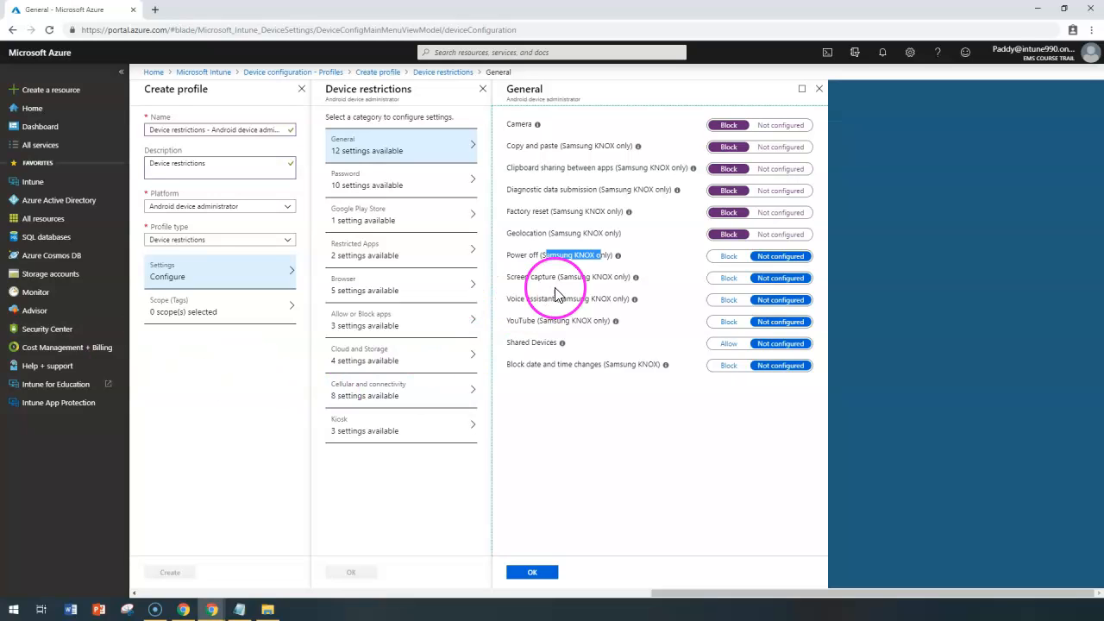
pyautogui.tripleClick(522, 277)
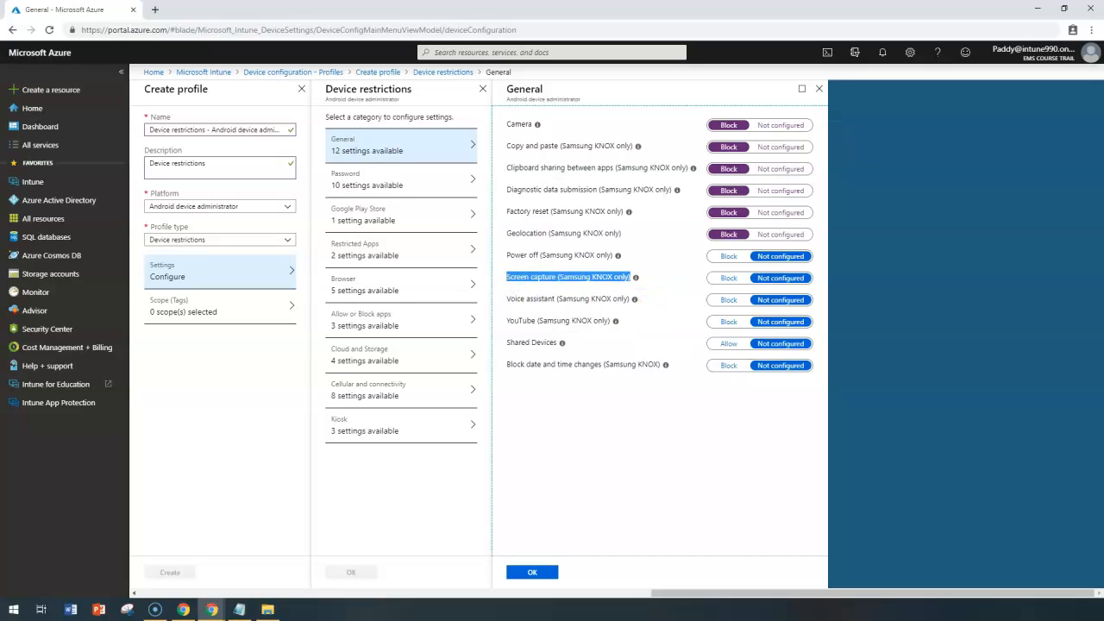
pyautogui.click(728, 278)
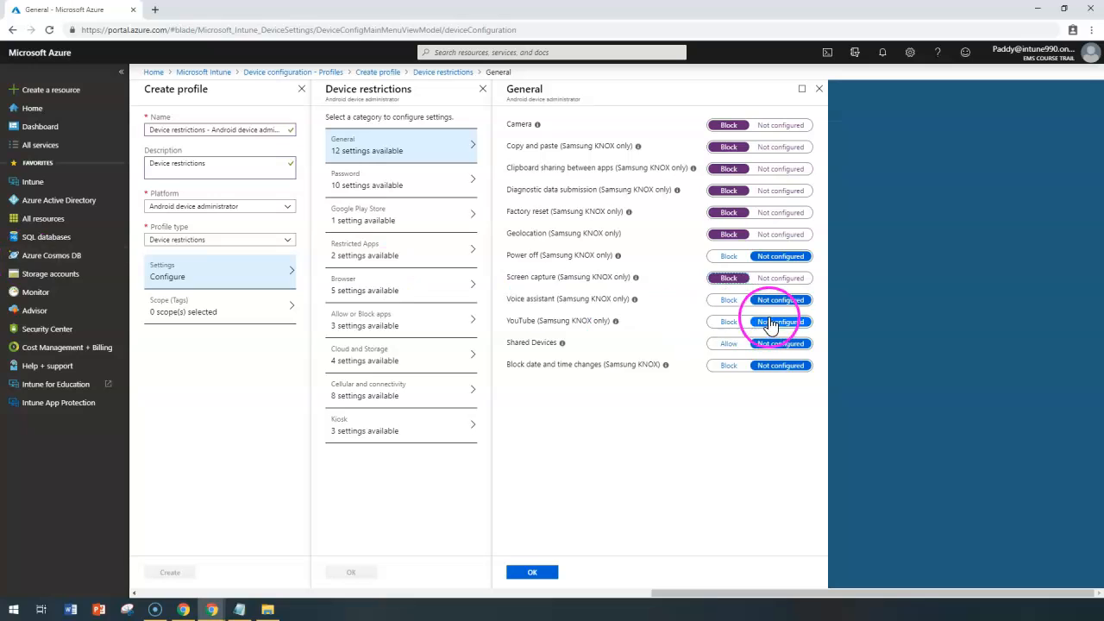
pyautogui.tripleClick(558, 300)
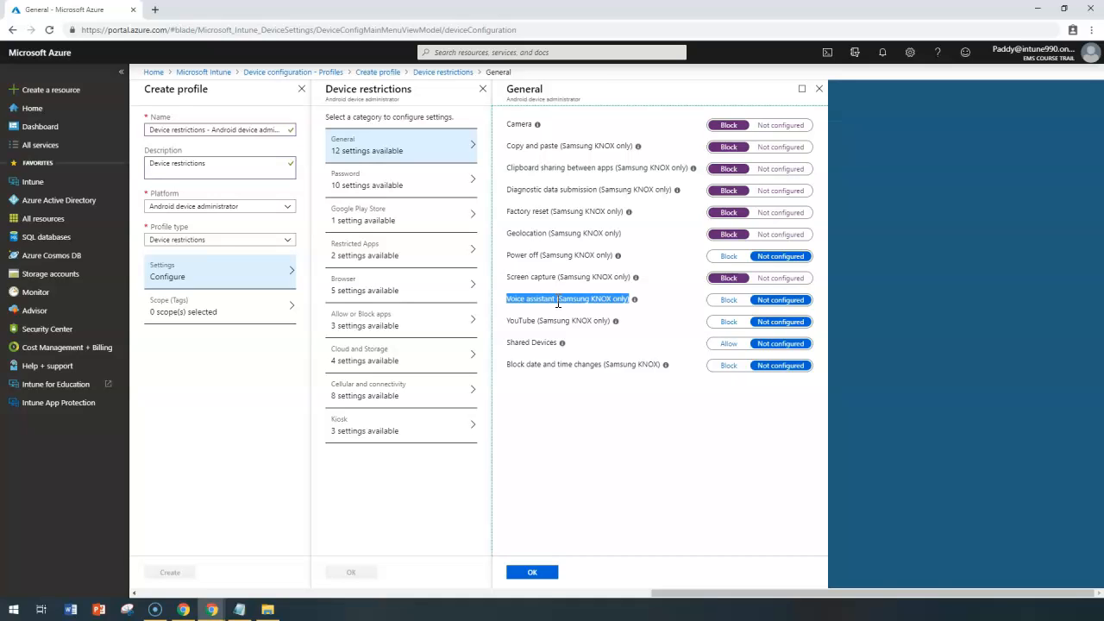
pyautogui.click(728, 301)
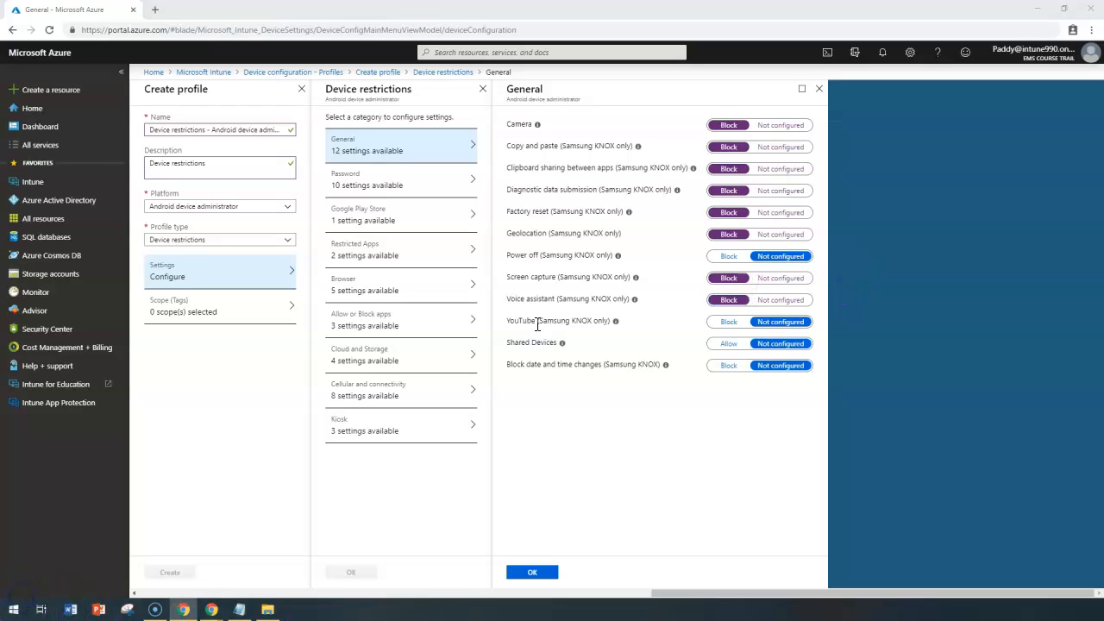
# Step: Set YouTube (Samsung KNOX only) to Block and Shared Devices to Allow
pyautogui.moveTo(537, 324); pyautogui.dragTo(725, 328)
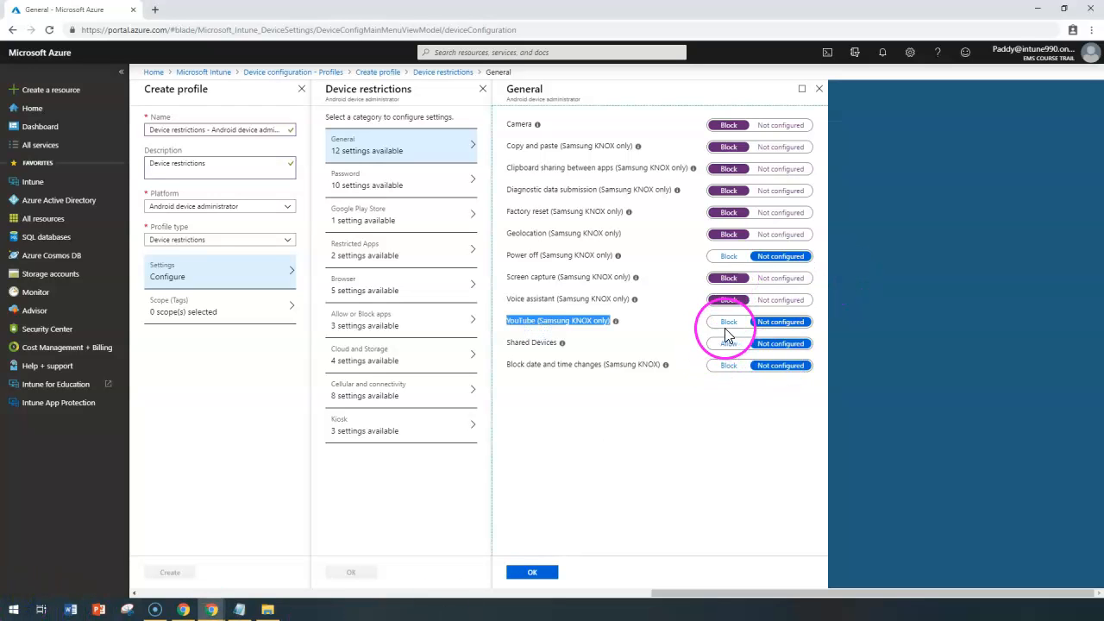
pyautogui.click(725, 328)
pyautogui.doubleClick(518, 321)
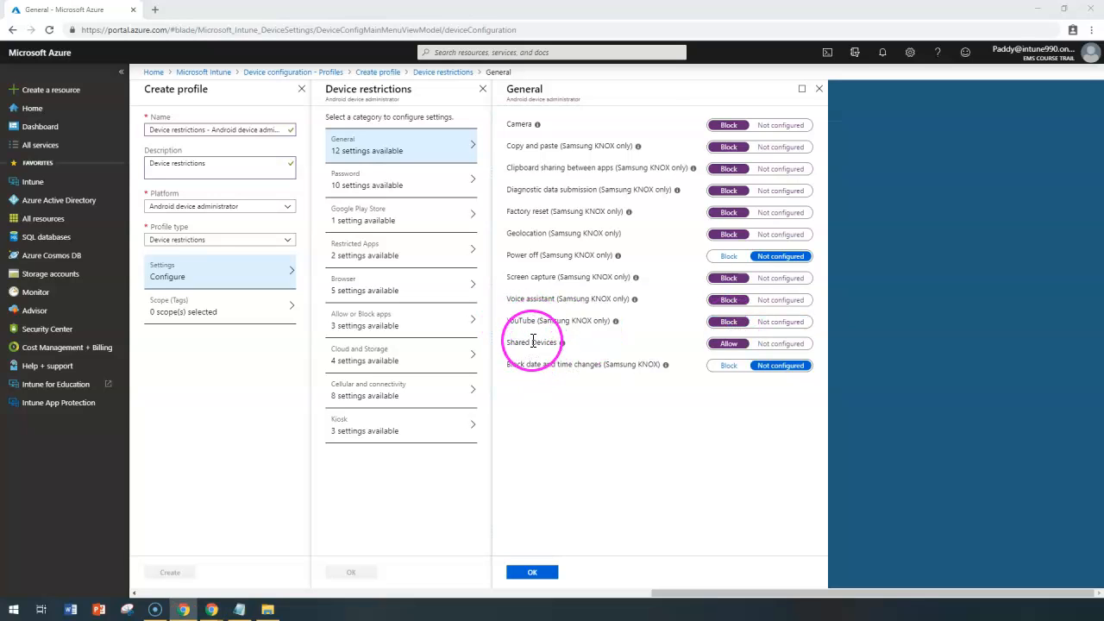
pyautogui.tripleClick(532, 342)
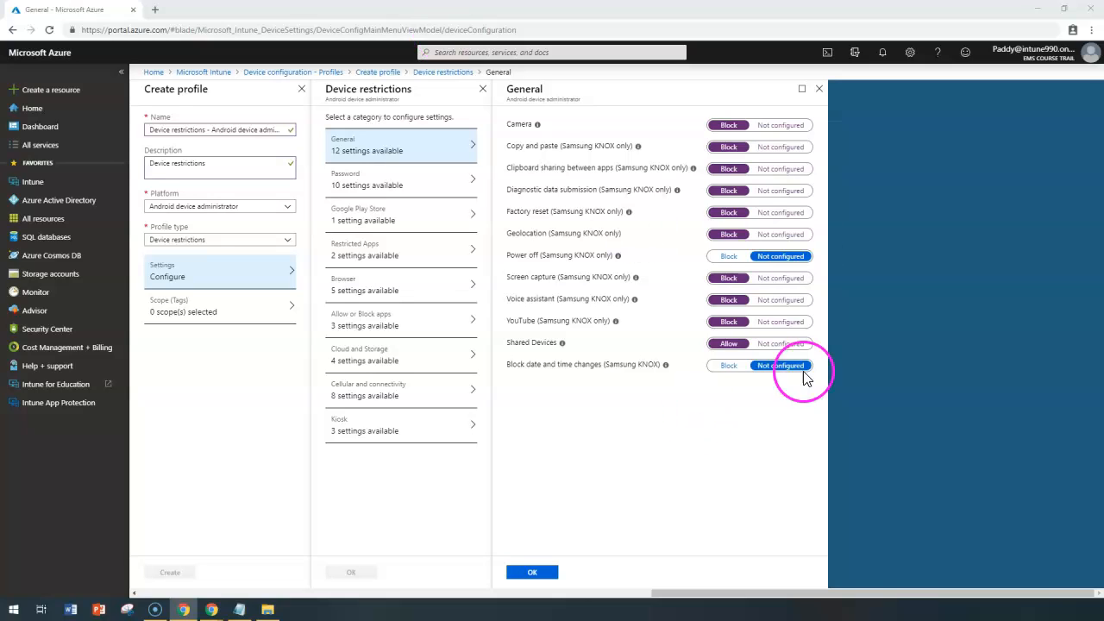
# Step: Set Block date and time changes (Samsung KNOX) to Block
pyautogui.moveTo(564, 344)
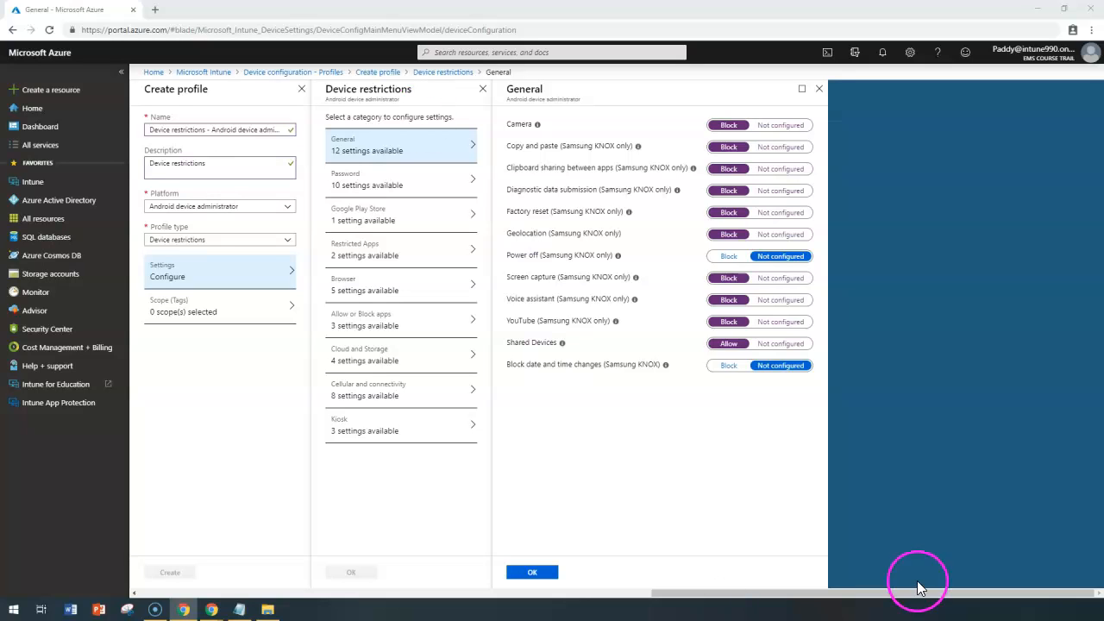
pyautogui.moveTo(526, 368); pyautogui.dragTo(614, 369)
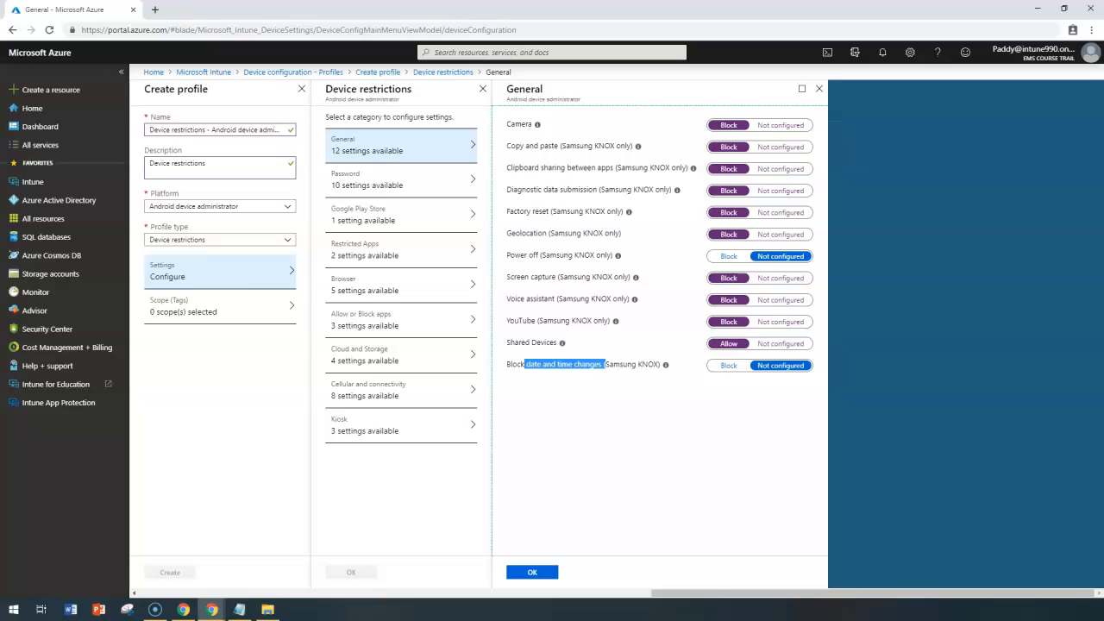
pyautogui.click(729, 364)
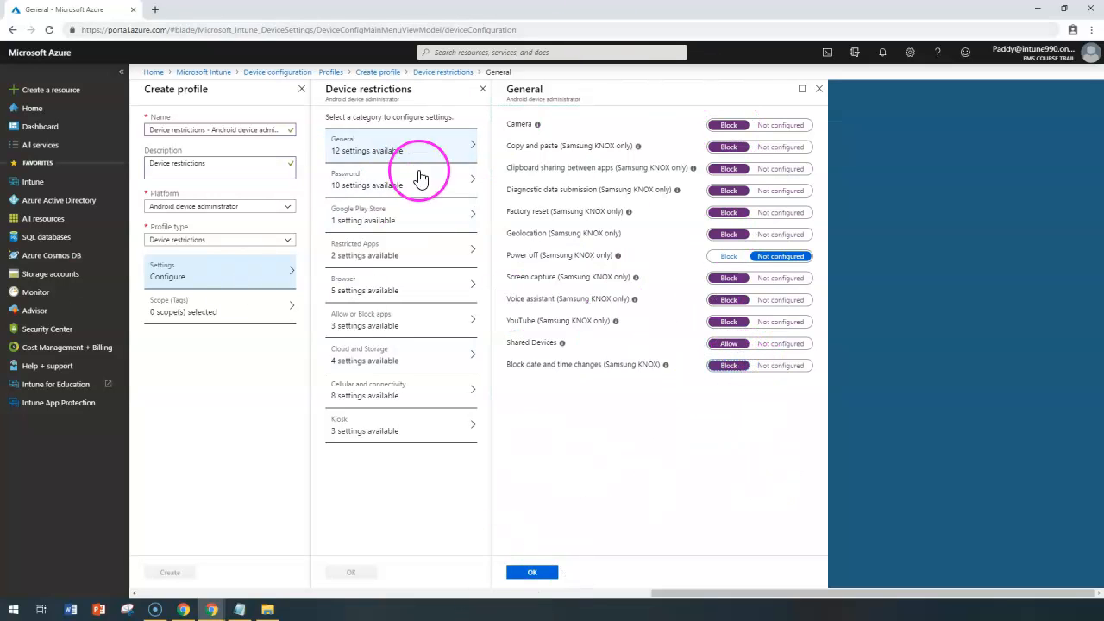
# Step: Confirm the General restrictions and set Password to Require in the Password category
pyautogui.click(532, 573)
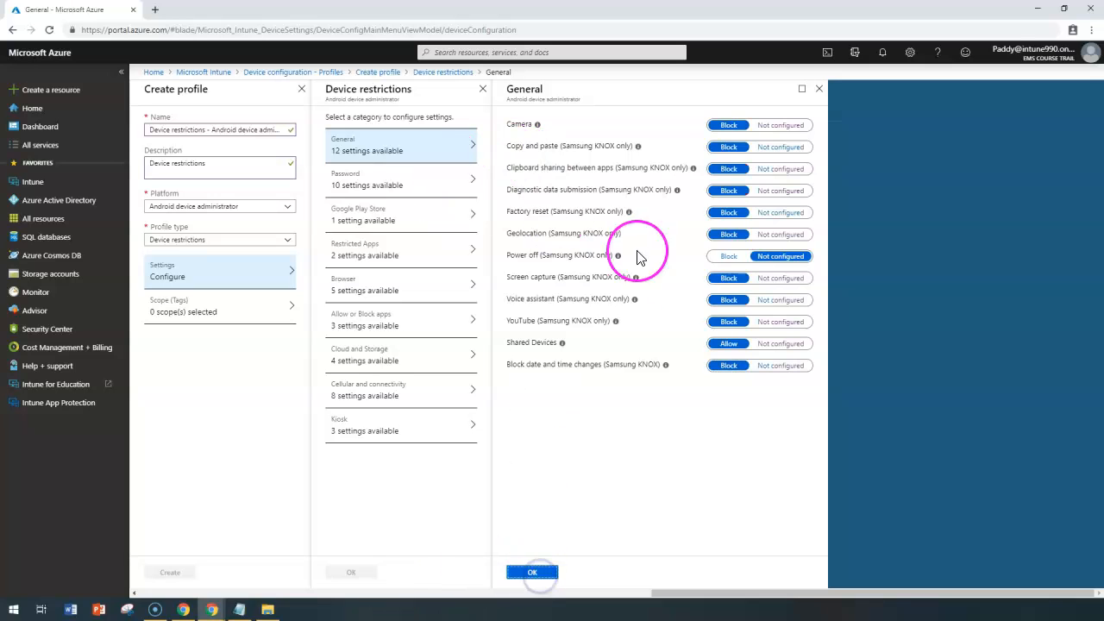
pyautogui.click(383, 183)
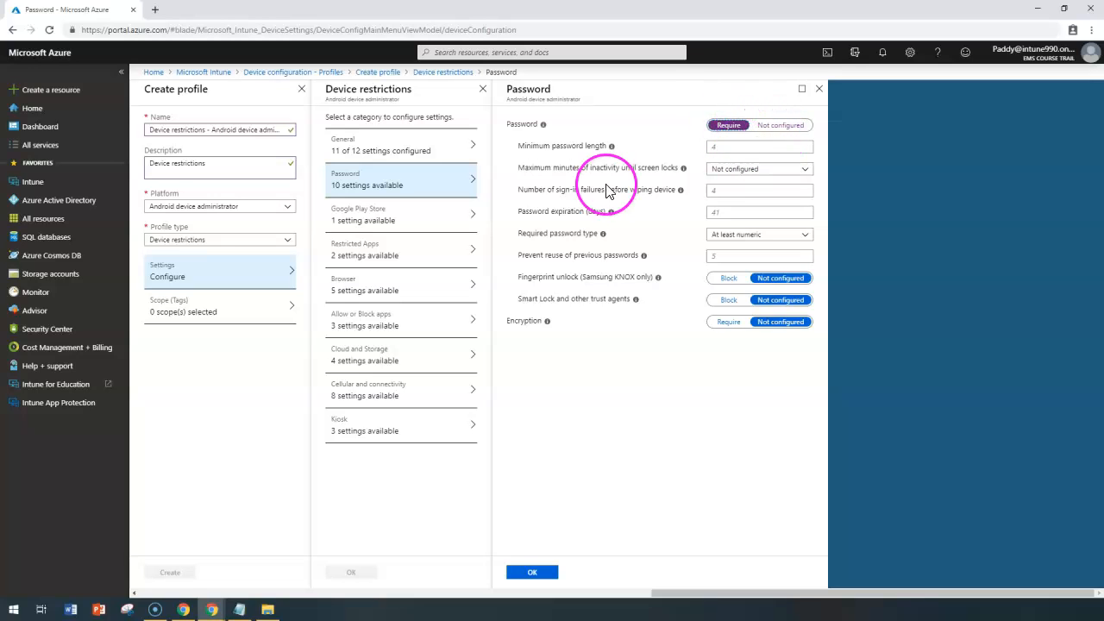
pyautogui.moveTo(515, 124); pyautogui.dragTo(629, 362)
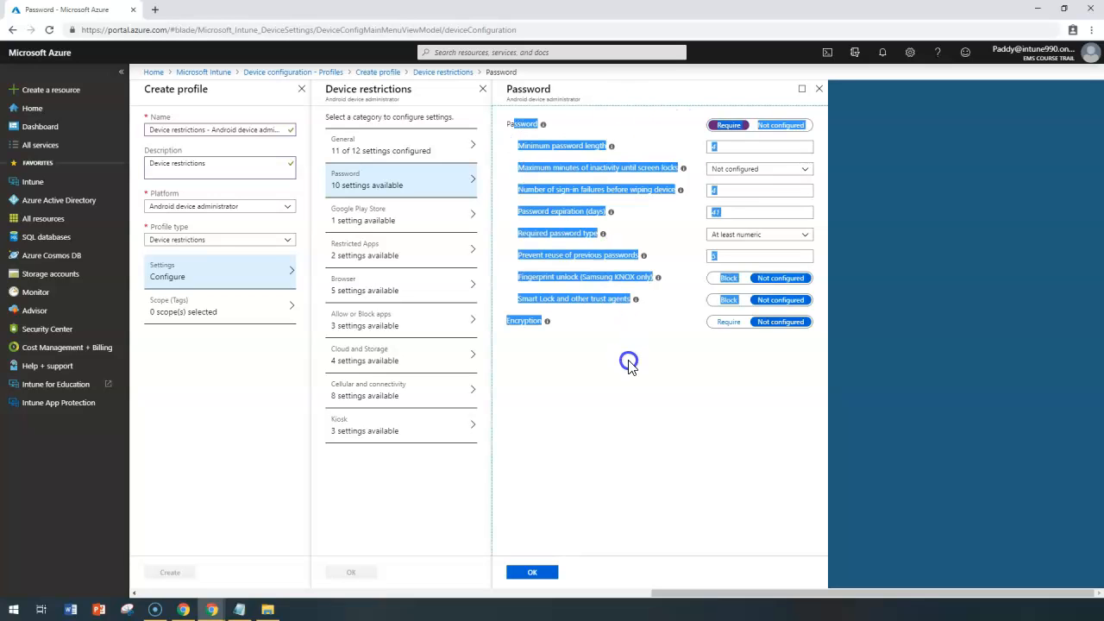
pyautogui.click(630, 368)
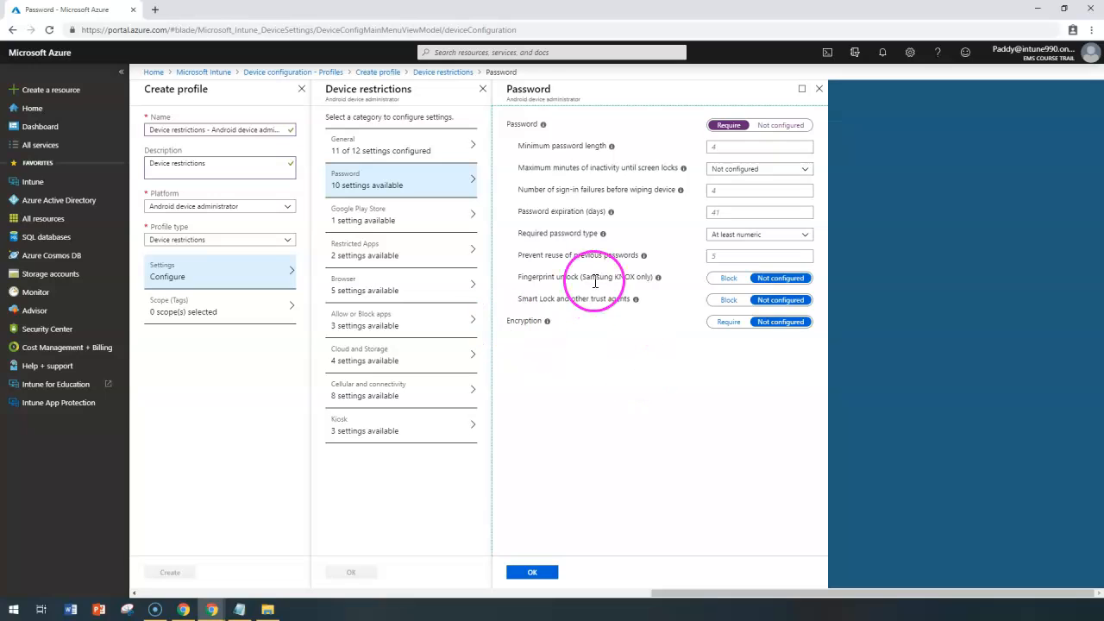
# Step: Set the minimum password length to 8
pyautogui.moveTo(519, 149); pyautogui.dragTo(611, 144)
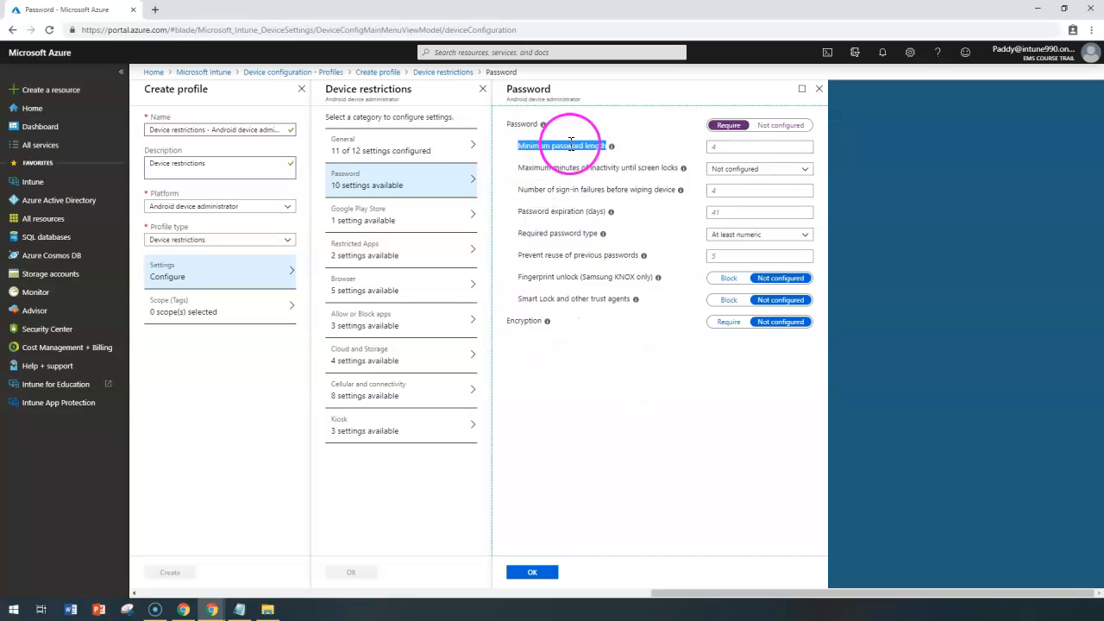
pyautogui.click(729, 147)
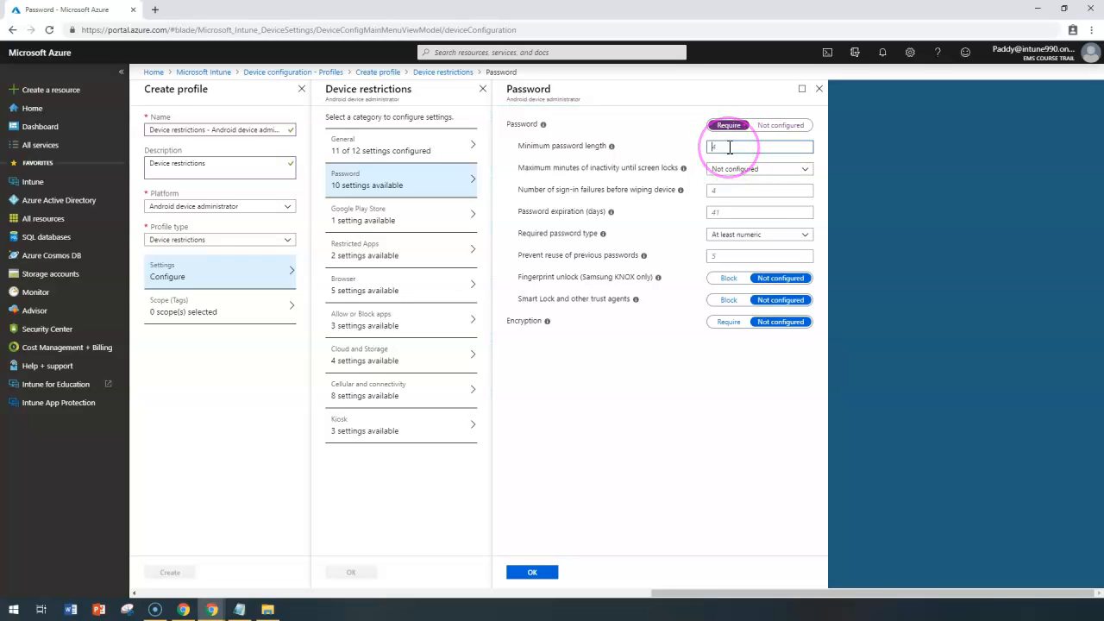
pyautogui.write('8')
pyautogui.click(733, 169)
pyautogui.click(709, 182)
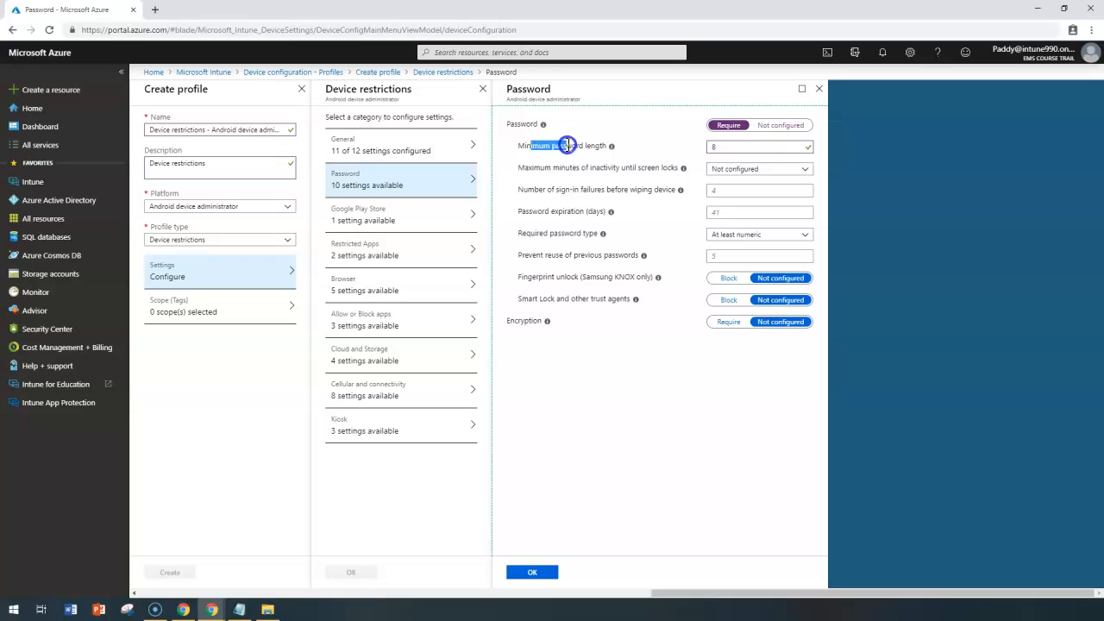
pyautogui.click(739, 147)
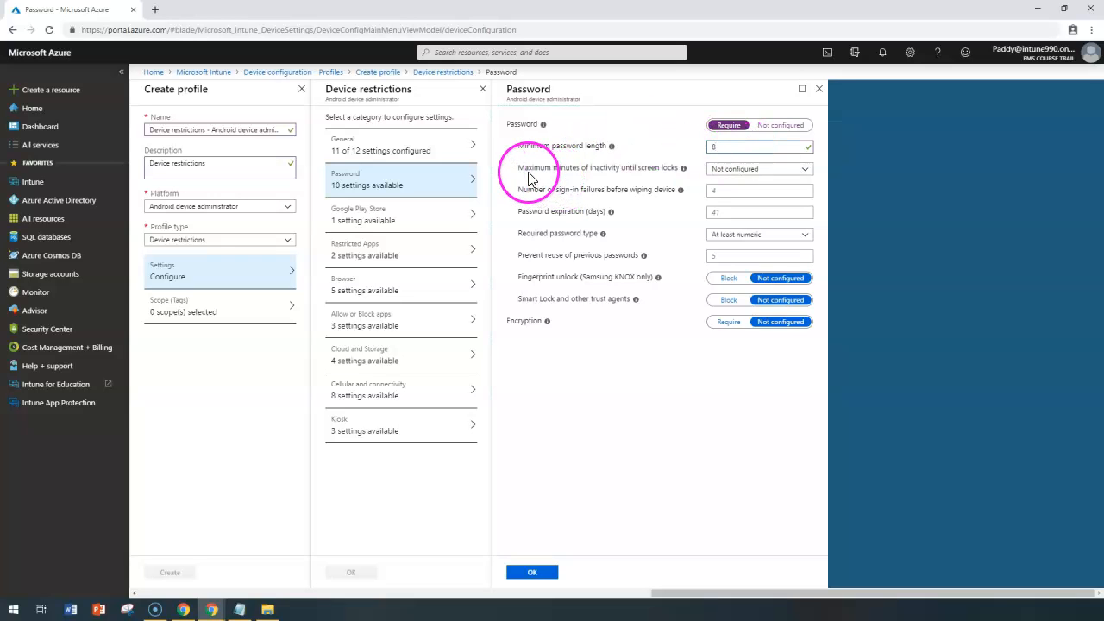
# Step: Set the maximum inactivity until screen locks to 1 Minute and the number of sign-in failures before wiping the device to 5
pyautogui.moveTo(520, 177); pyautogui.dragTo(658, 170)
pyautogui.click(751, 168)
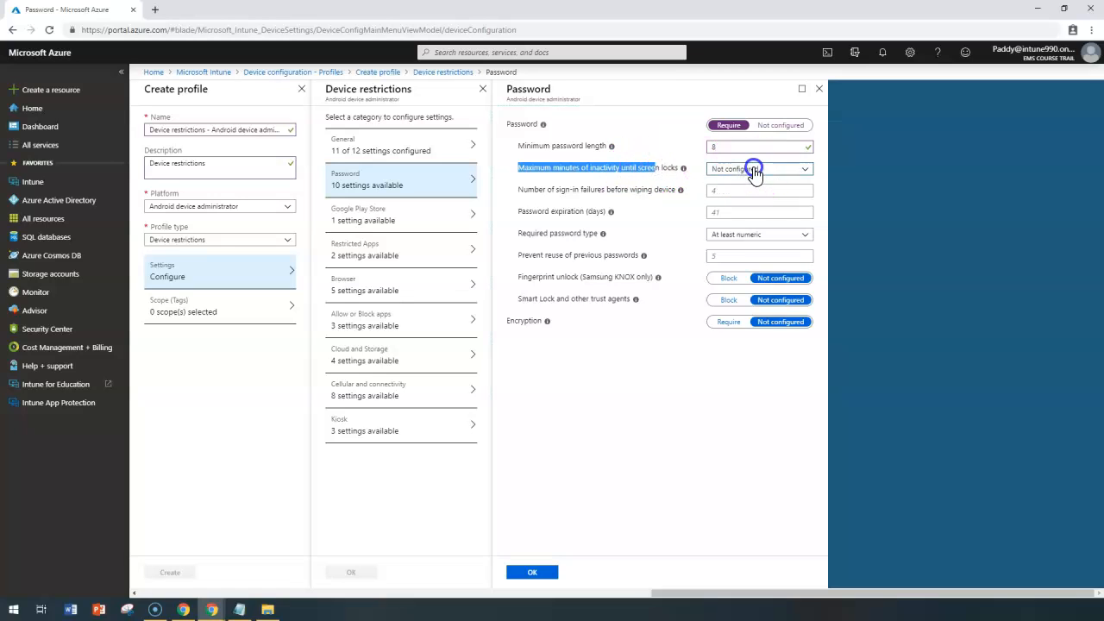
pyautogui.click(744, 198)
pyautogui.moveTo(517, 189); pyautogui.dragTo(546, 189)
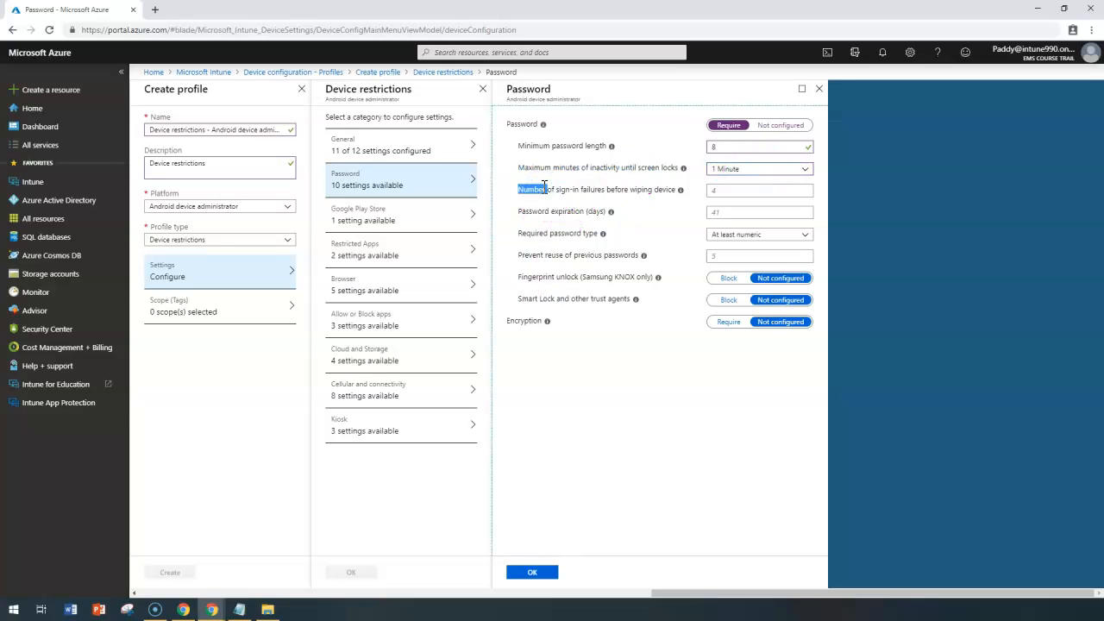
pyautogui.tripleClick(570, 189)
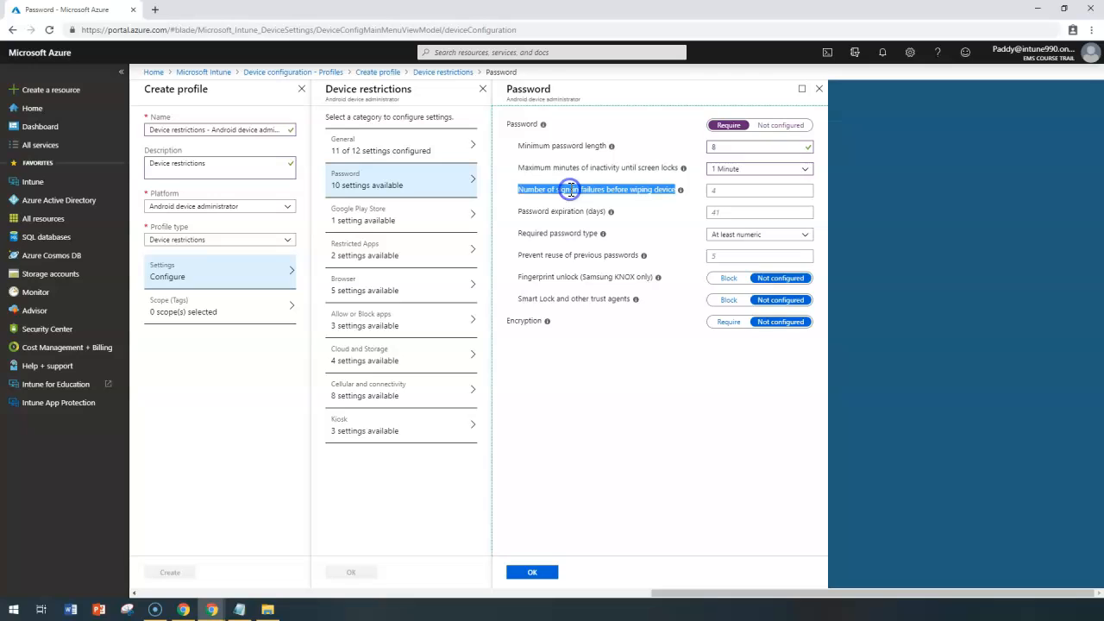
pyautogui.click(728, 190)
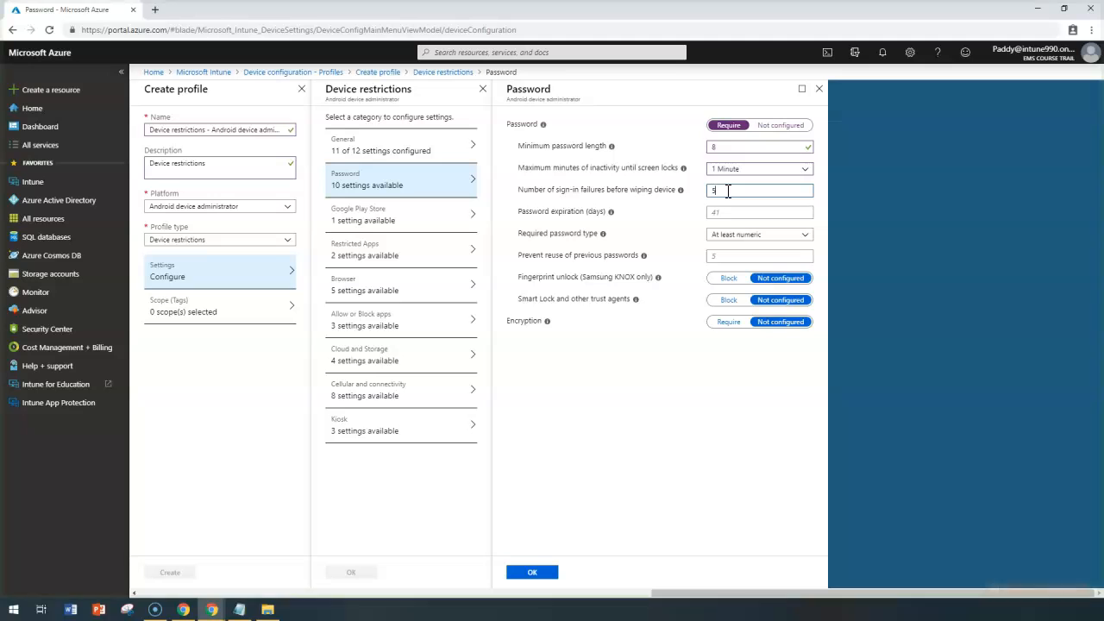
pyautogui.write('5')
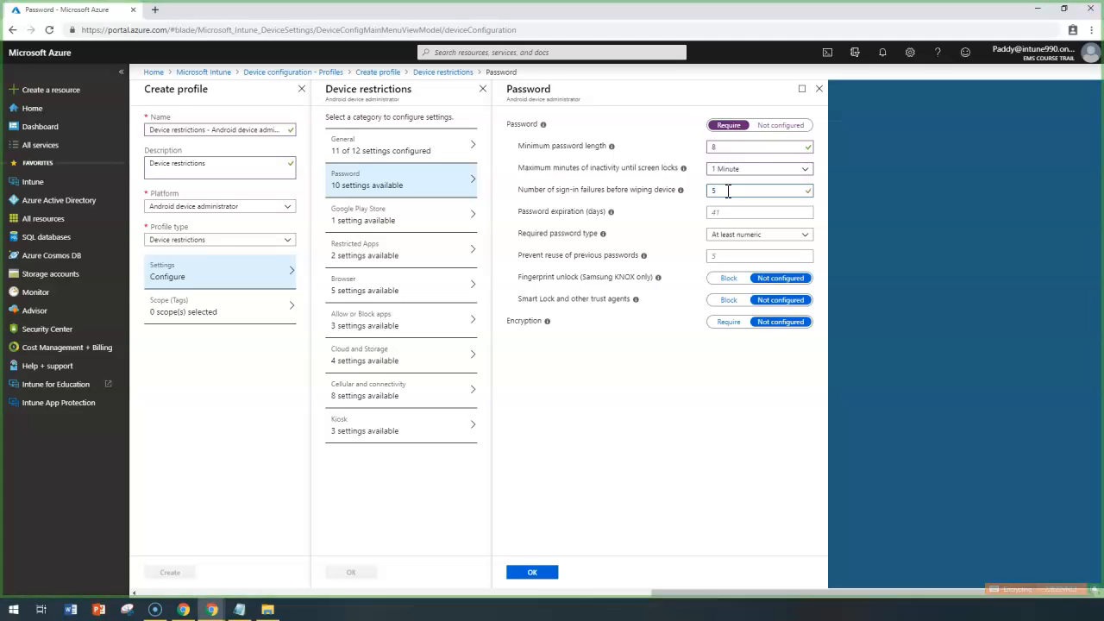
# Step: Set the password expiration to 30 days
pyautogui.click(727, 207)
pyautogui.write('30')
pyautogui.doubleClick(557, 231)
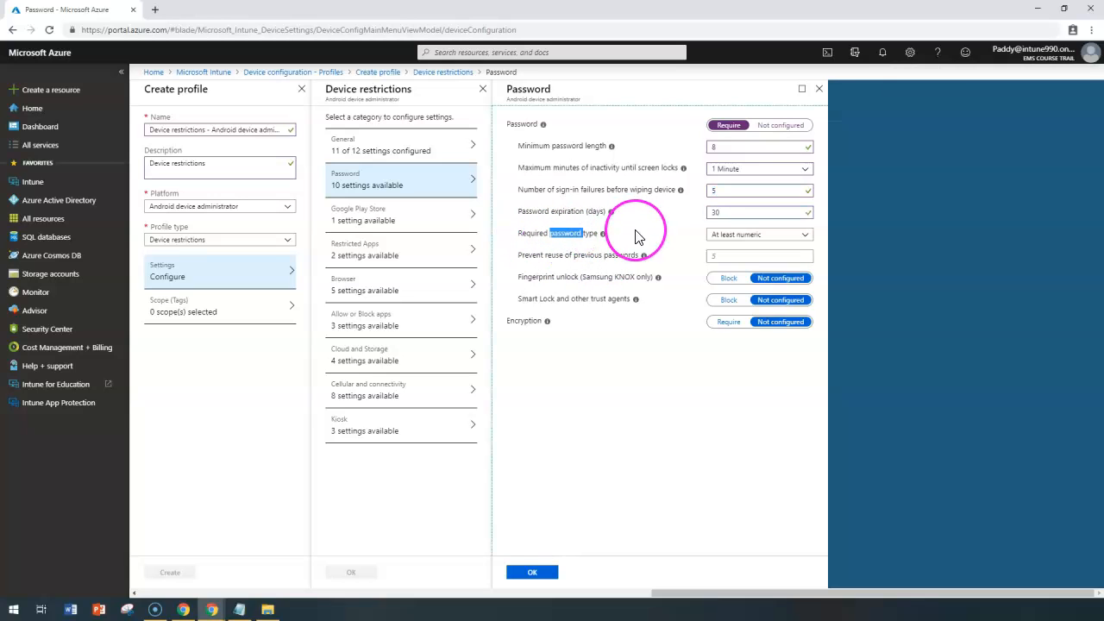
pyautogui.tripleClick(570, 212)
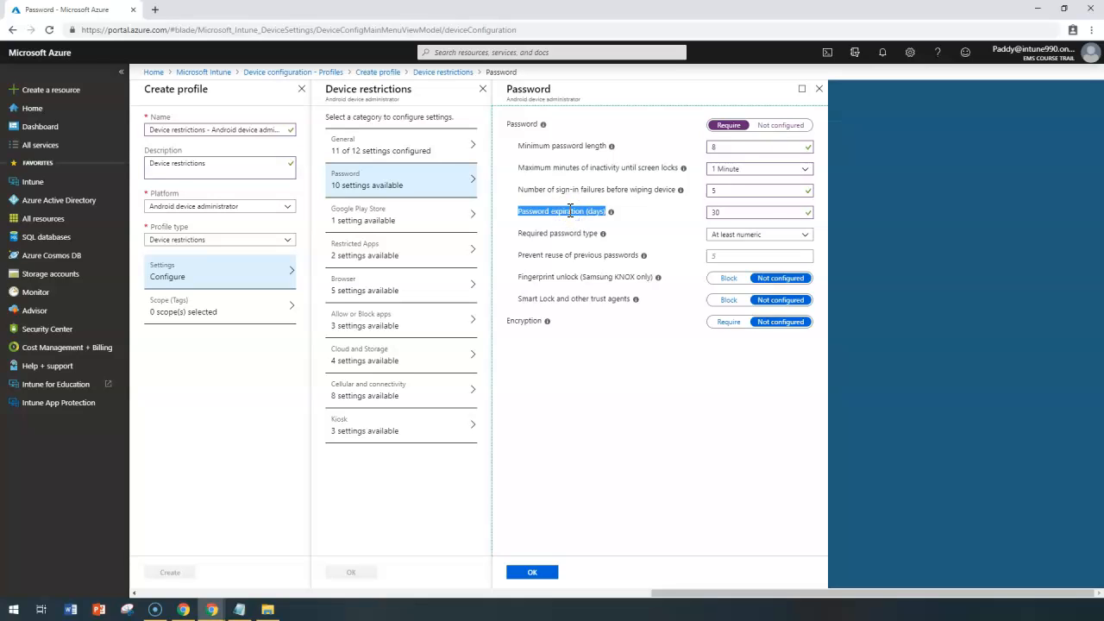
pyautogui.moveTo(736, 212); pyautogui.dragTo(687, 212)
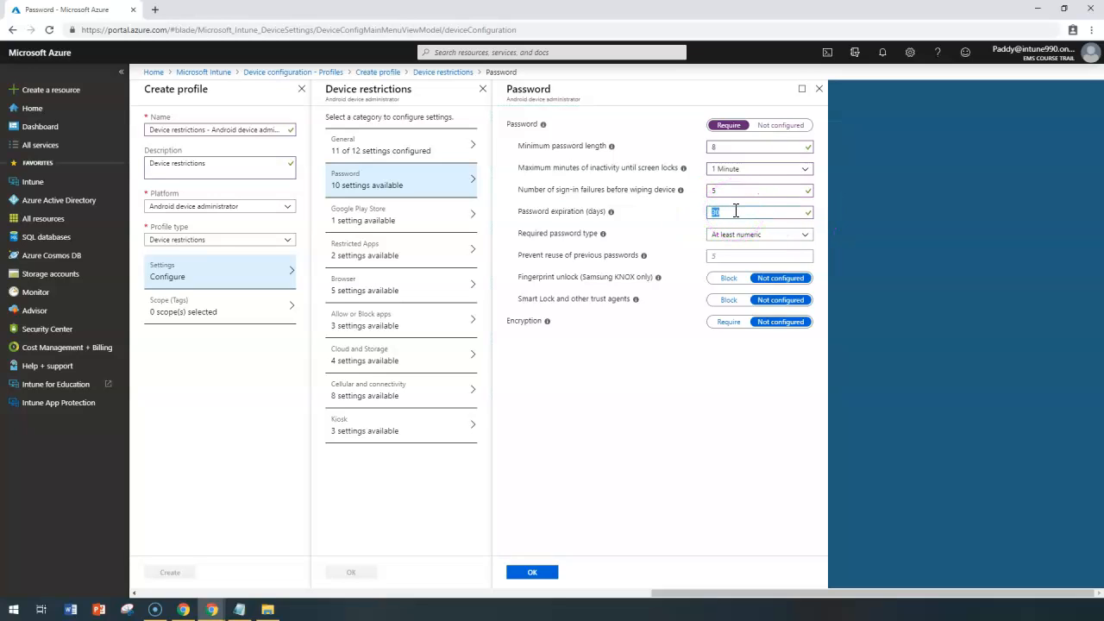
# Step: Require a password type of at least alphanumeric with symbols and prevent reuse of the previous 5 passwords
pyautogui.tripleClick(560, 233)
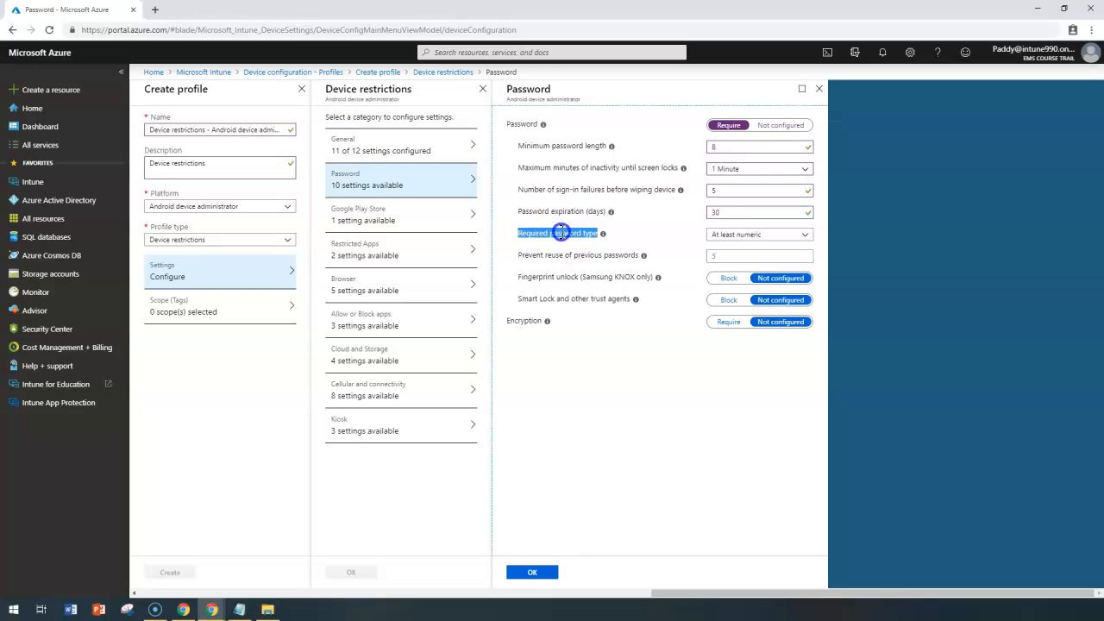
pyautogui.click(754, 237)
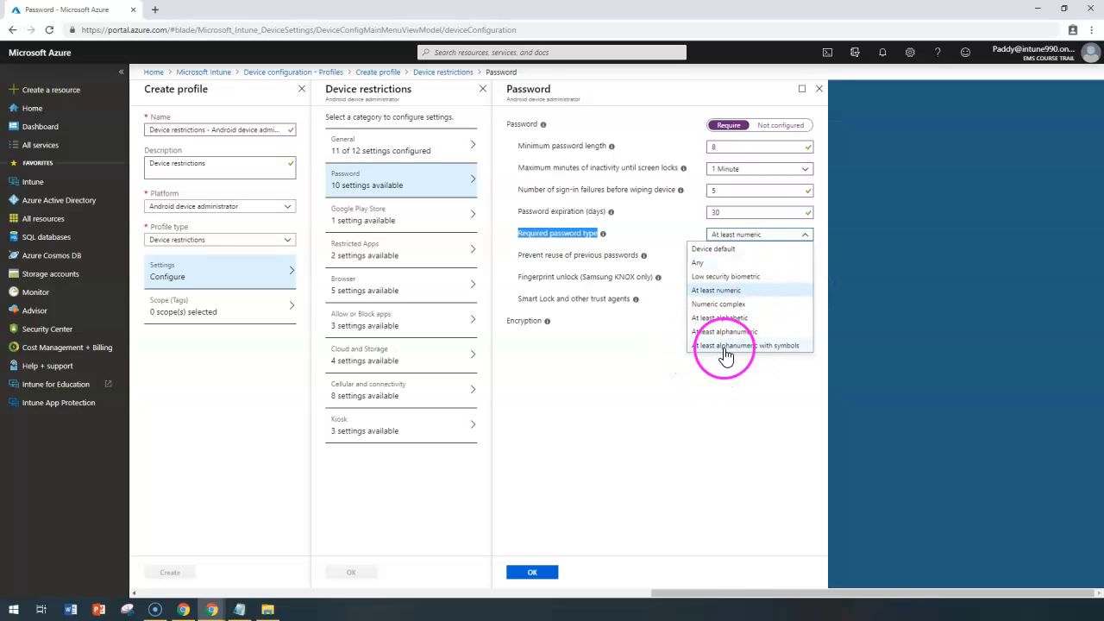
pyautogui.click(771, 346)
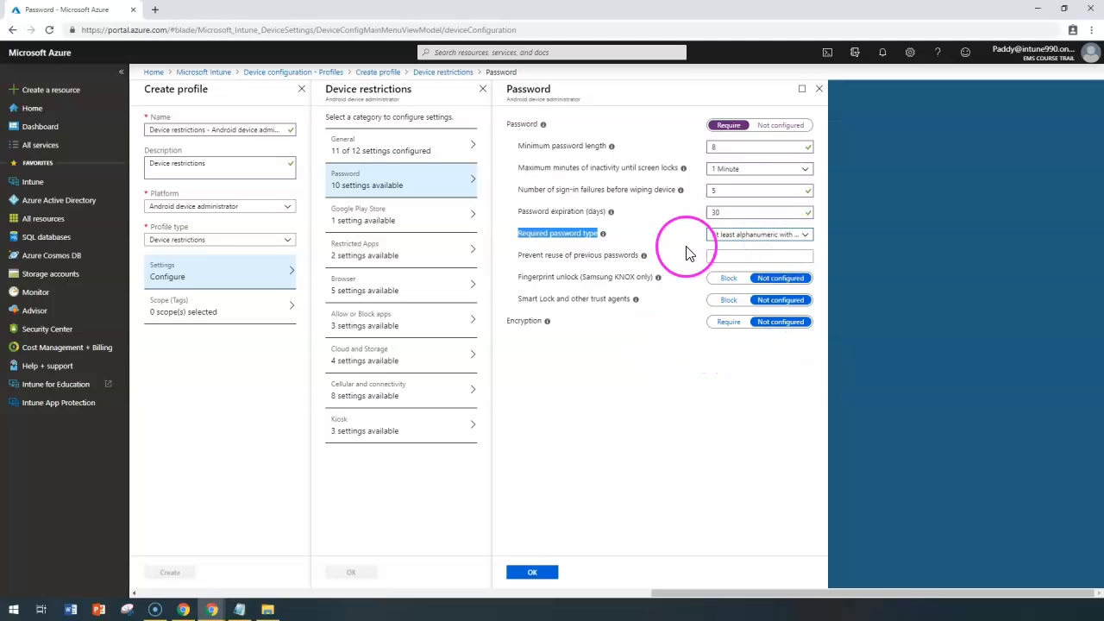
pyautogui.moveTo(518, 256); pyautogui.dragTo(618, 248)
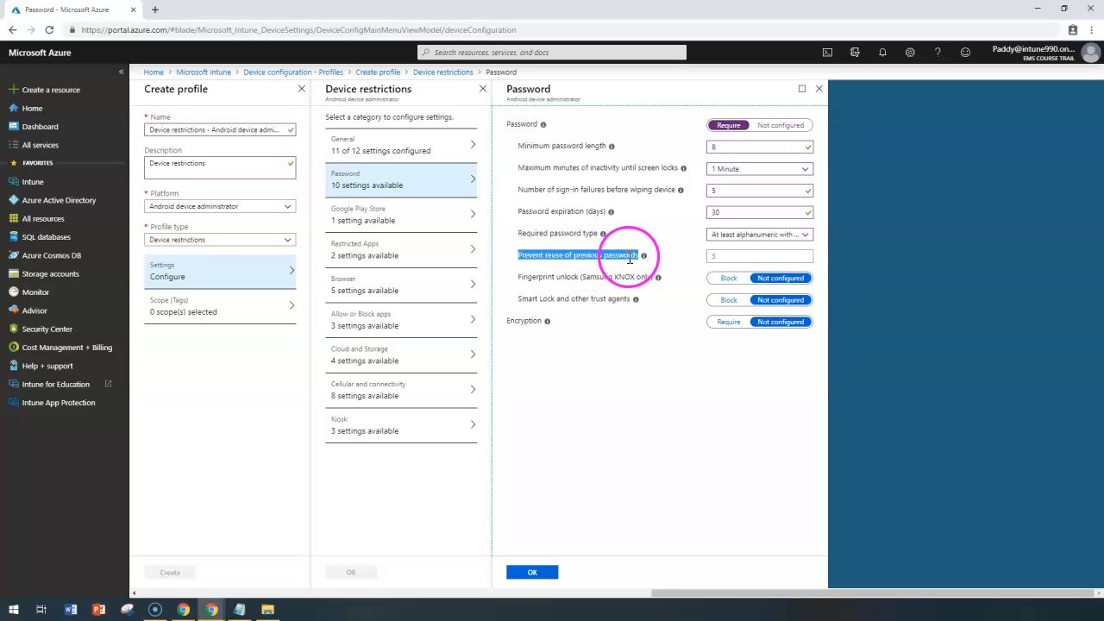
pyautogui.click(731, 255)
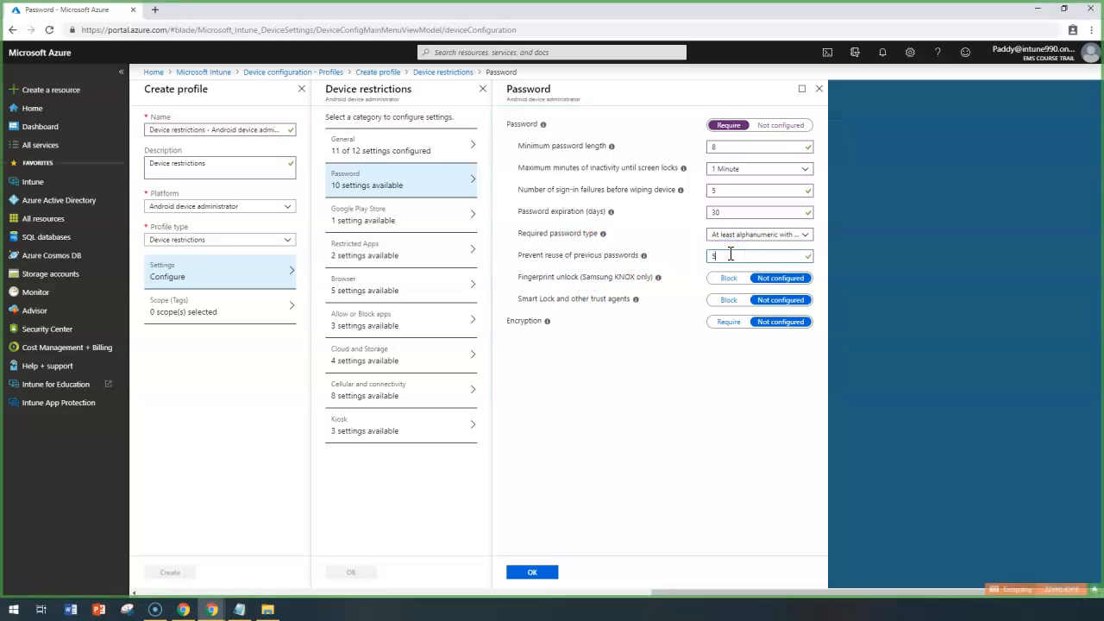
pyautogui.click(729, 255)
# Step: Set Fingerprint unlock (Samsung KNOX only) and Smart Lock and other trust agents to Block
pyautogui.moveTo(525, 276); pyautogui.dragTo(592, 279)
pyautogui.click(723, 282)
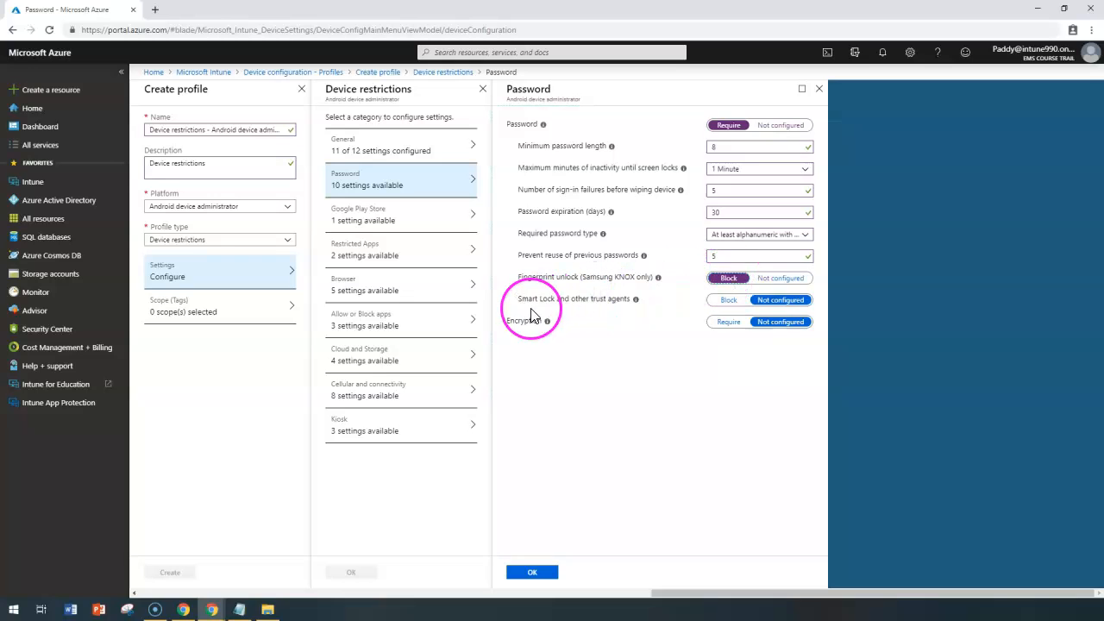
pyautogui.tripleClick(529, 295)
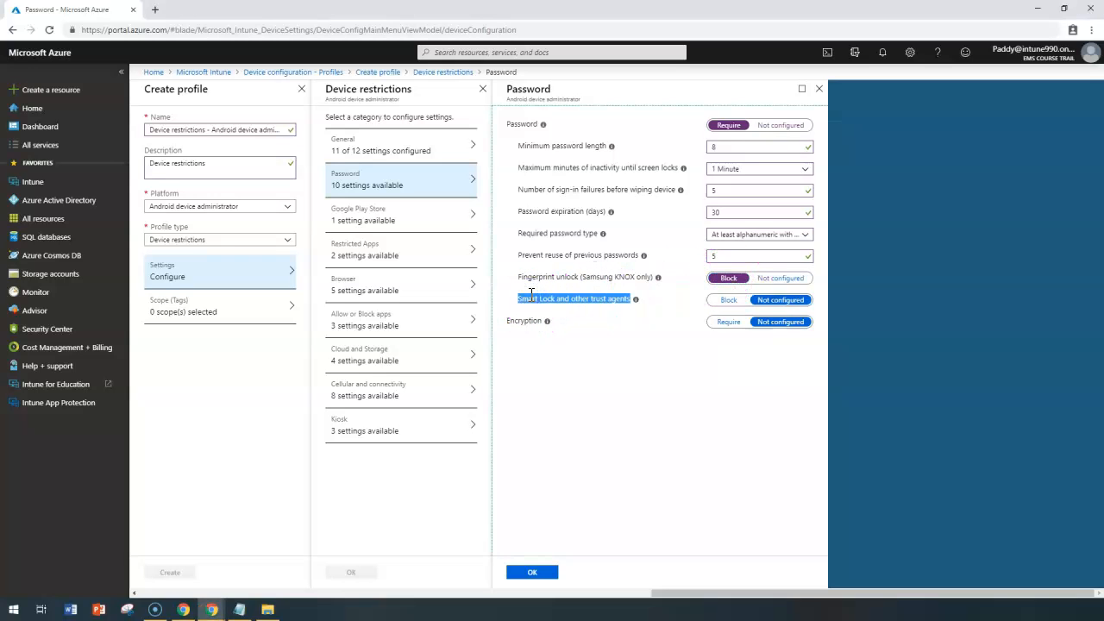
pyautogui.click(732, 303)
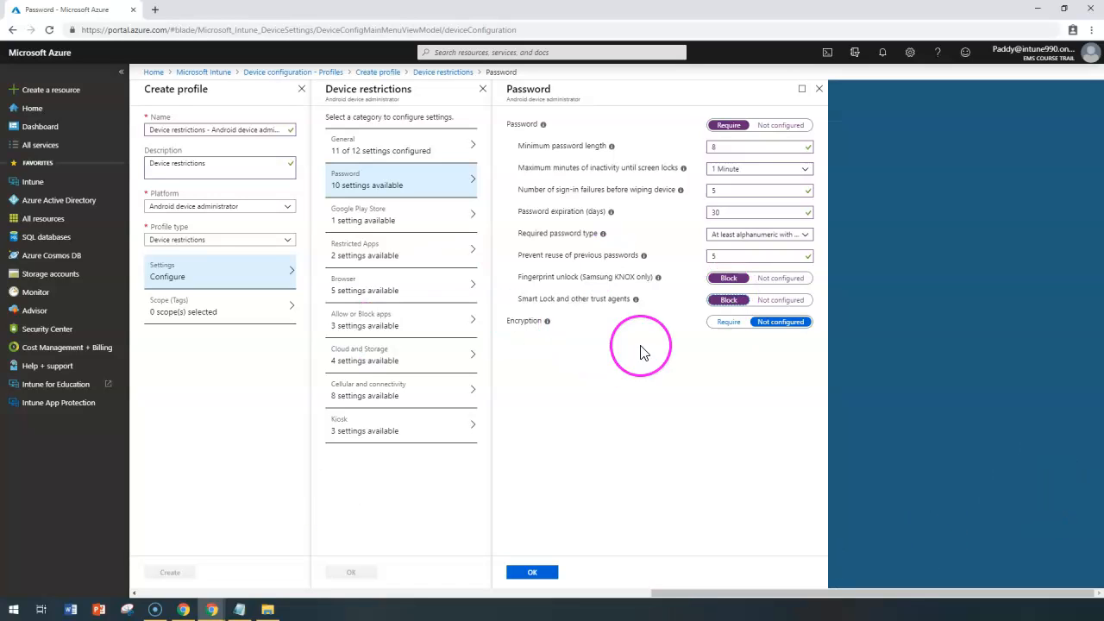
# Step: Set Encryption to Require in the Password category
pyautogui.doubleClick(525, 323)
pyautogui.click(525, 324)
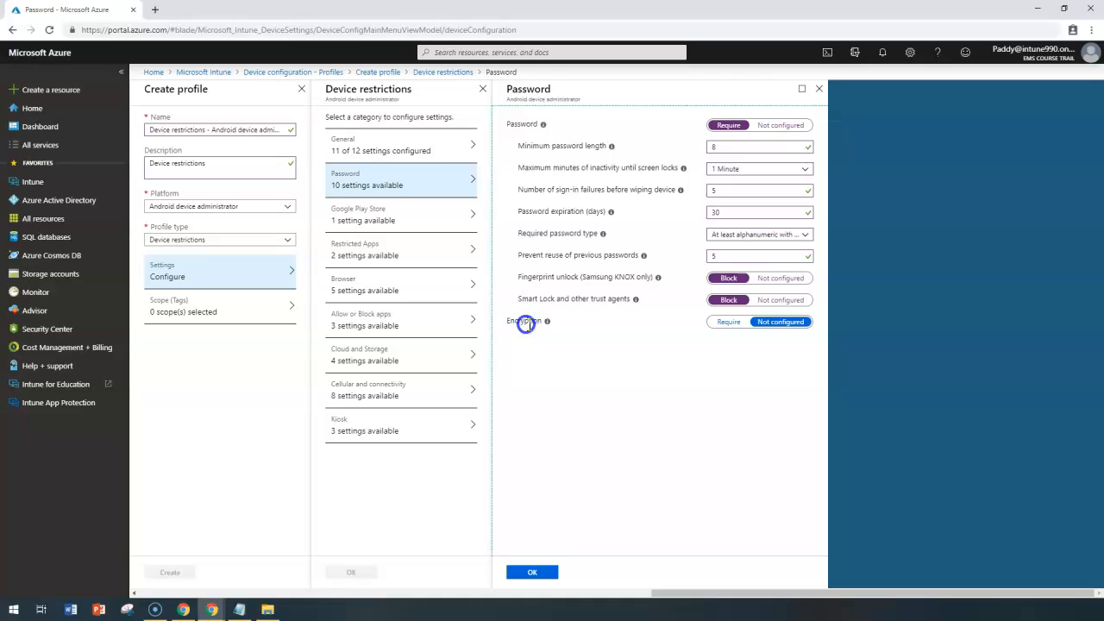
pyautogui.click(730, 323)
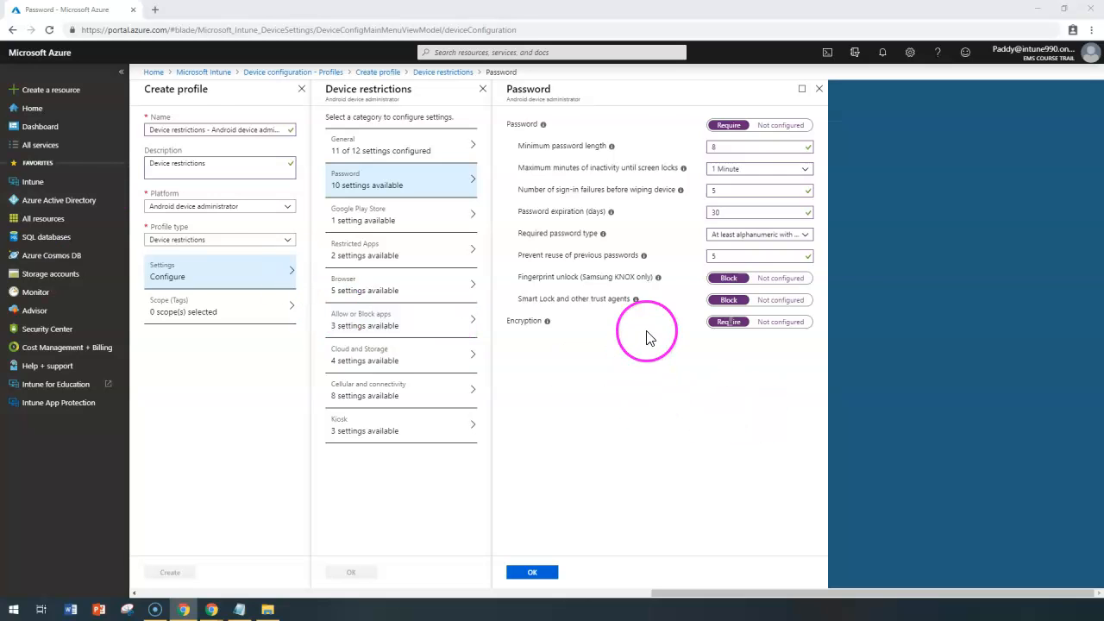
# Step: Open the Google Play Store category and review its Samsung KNOX store setting
pyautogui.click(401, 214)
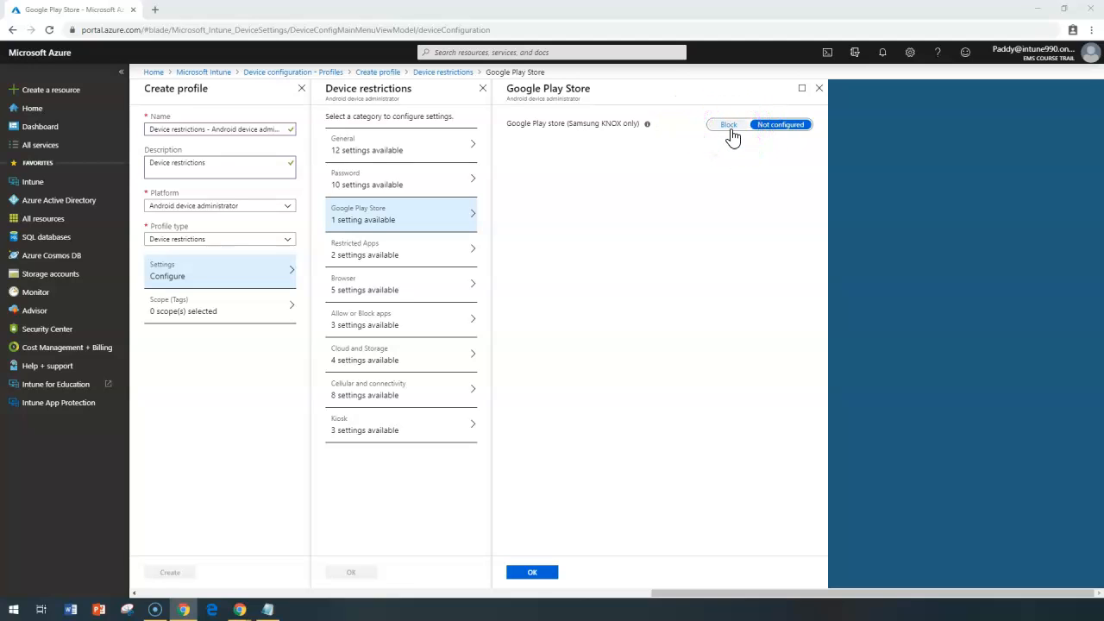
pyautogui.moveTo(506, 126); pyautogui.dragTo(561, 126)
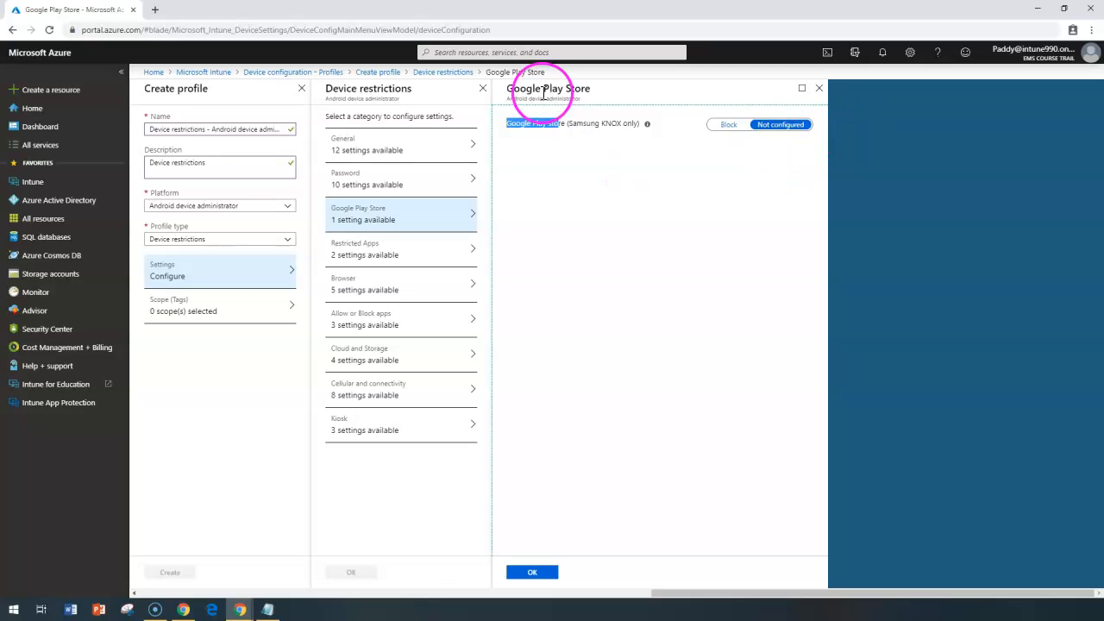
pyautogui.moveTo(514, 89); pyautogui.dragTo(603, 85)
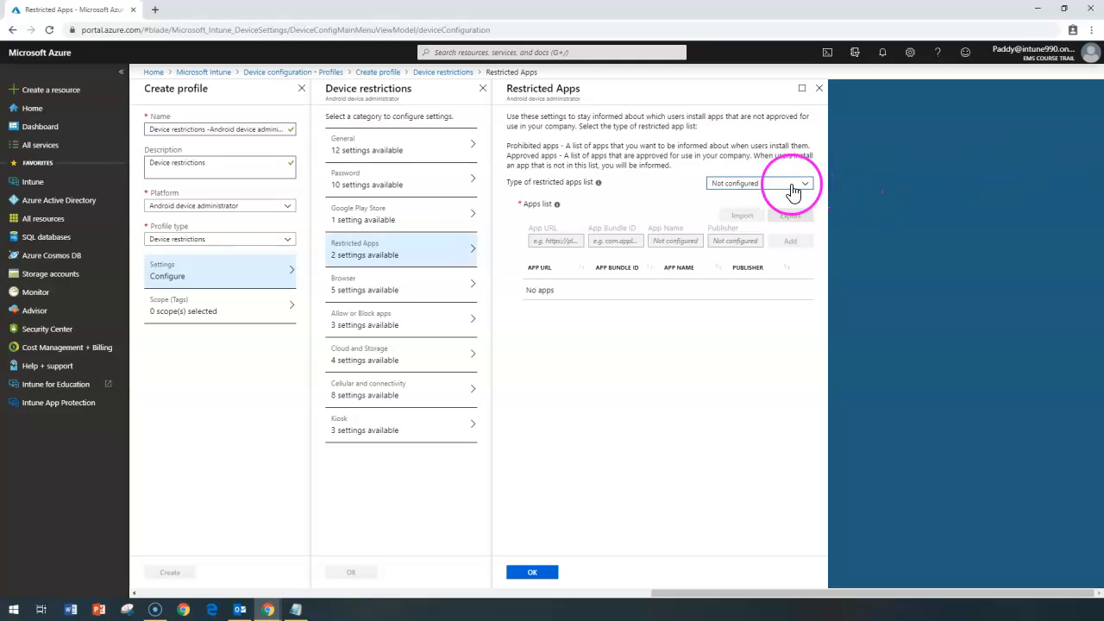
# Step: Set the type of restricted apps list to Prohibited apps in the Restricted Apps category
pyautogui.click(763, 183)
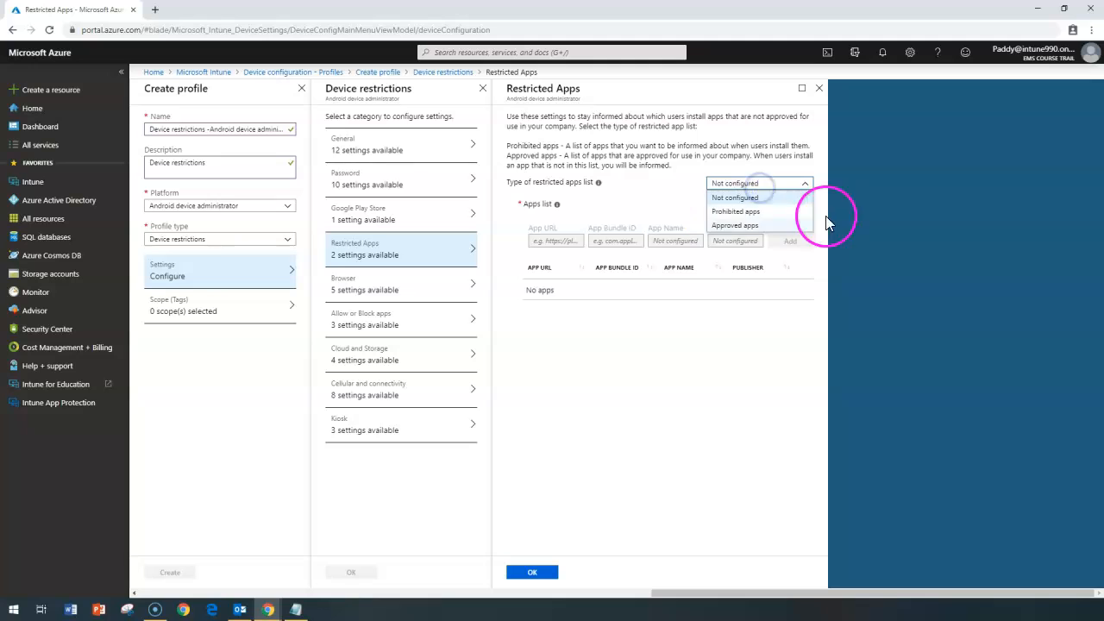
pyautogui.click(749, 212)
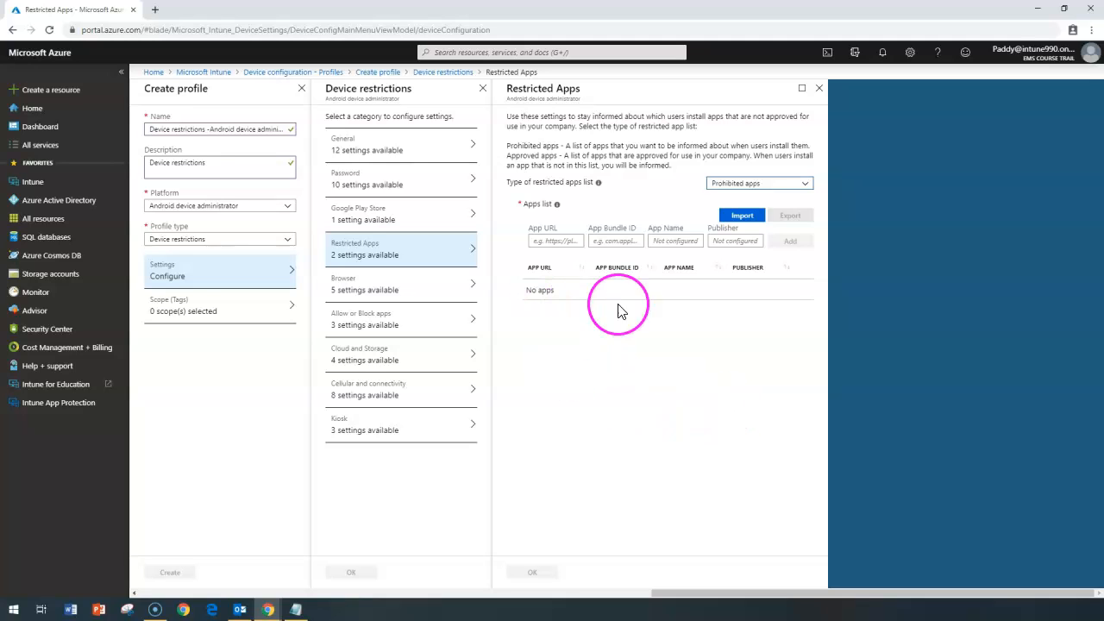
pyautogui.click(669, 393)
# Step: Examine the App URL, App Bundle ID, App Name and Publisher fields for adding an app to the prohibited list
pyautogui.click(554, 239)
pyautogui.click(625, 240)
pyautogui.click(728, 241)
pyautogui.click(747, 364)
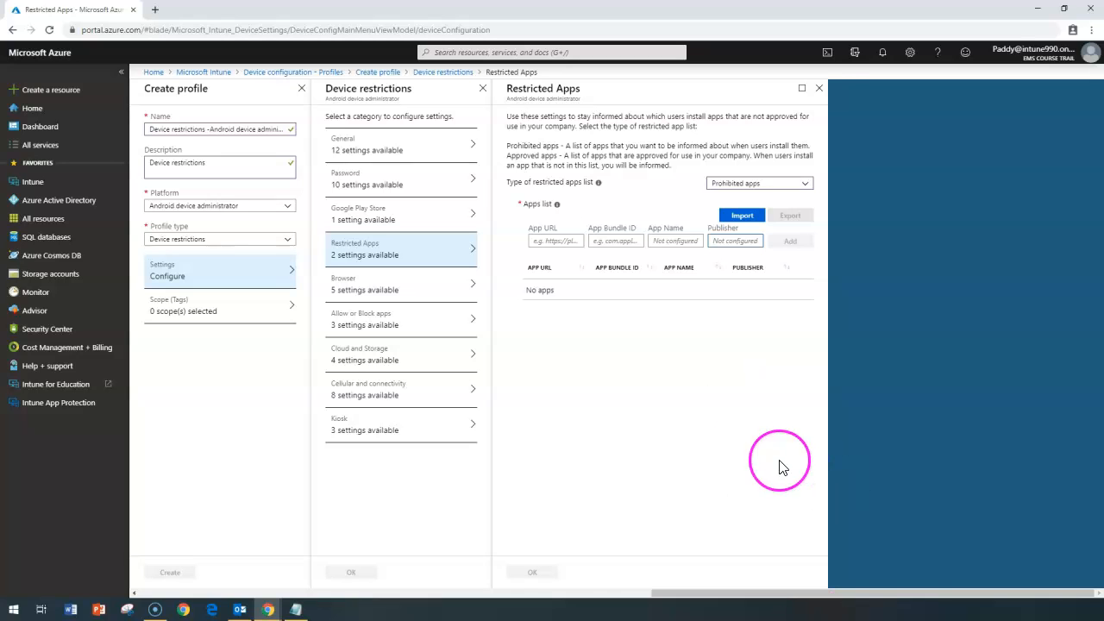
pyautogui.click(530, 243)
pyautogui.click(553, 229)
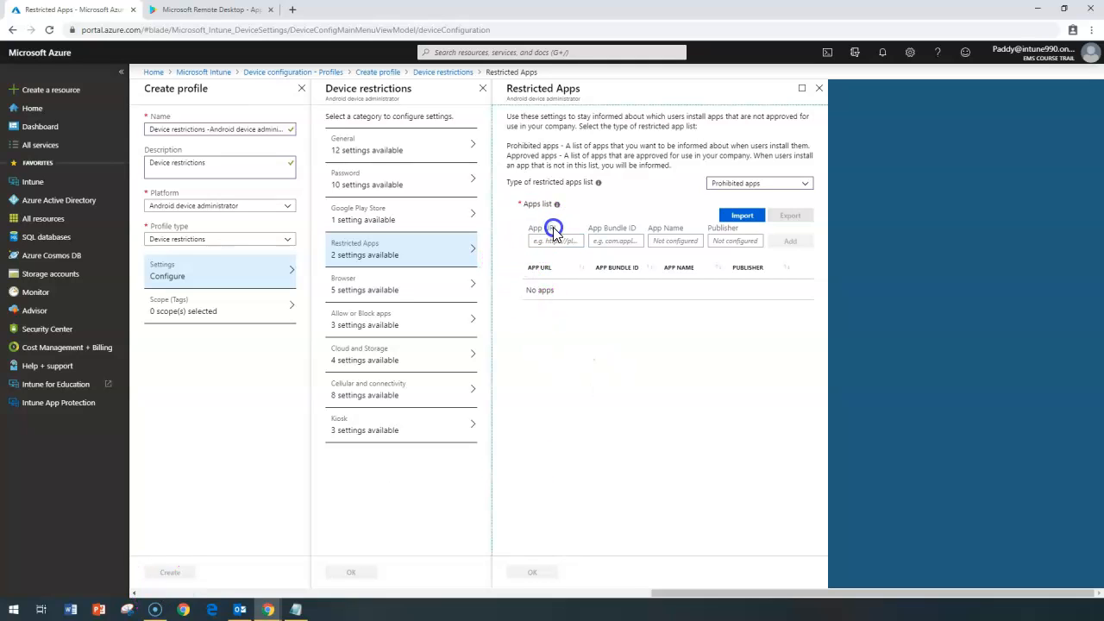
pyautogui.doubleClick(589, 231)
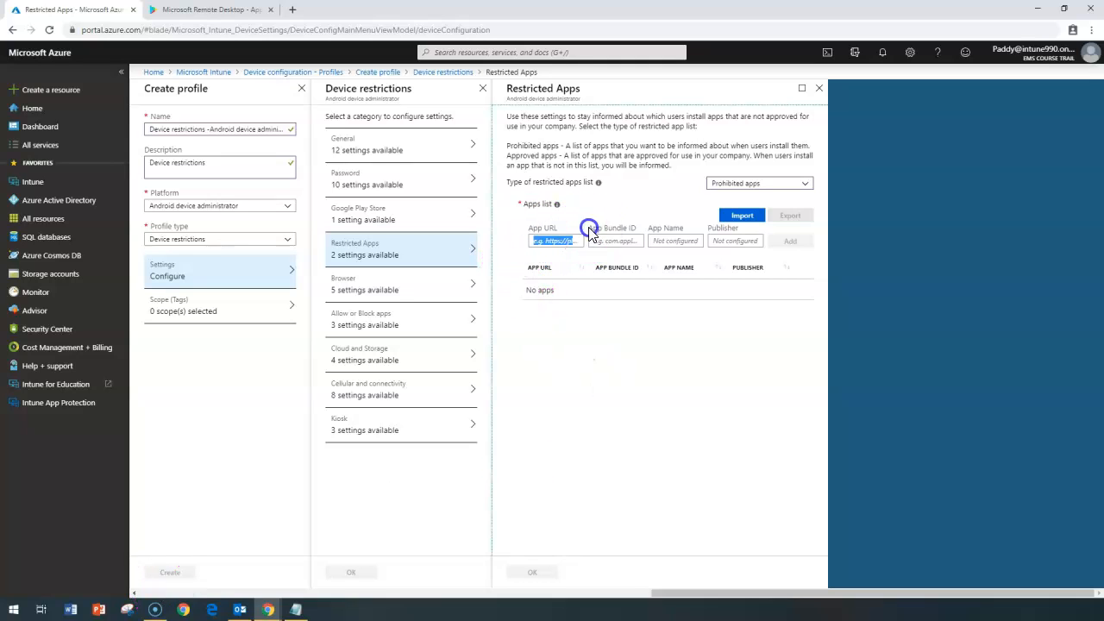
pyautogui.click(697, 236)
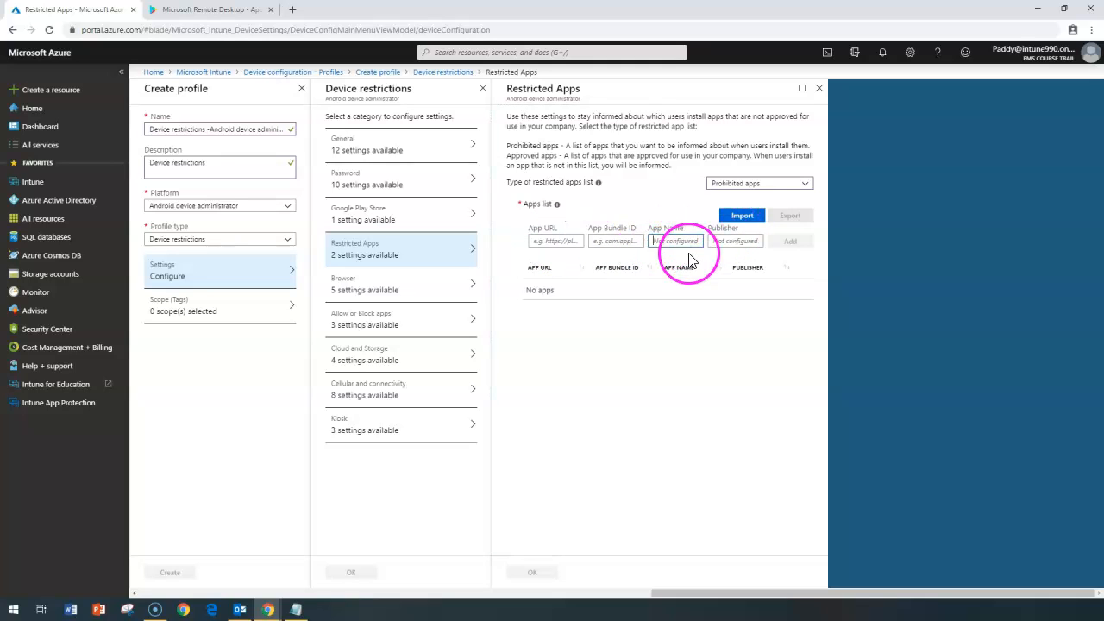
# Step: Switch the type of restricted apps list to Approved apps and back to Prohibited apps
pyautogui.click(730, 185)
pyautogui.click(744, 226)
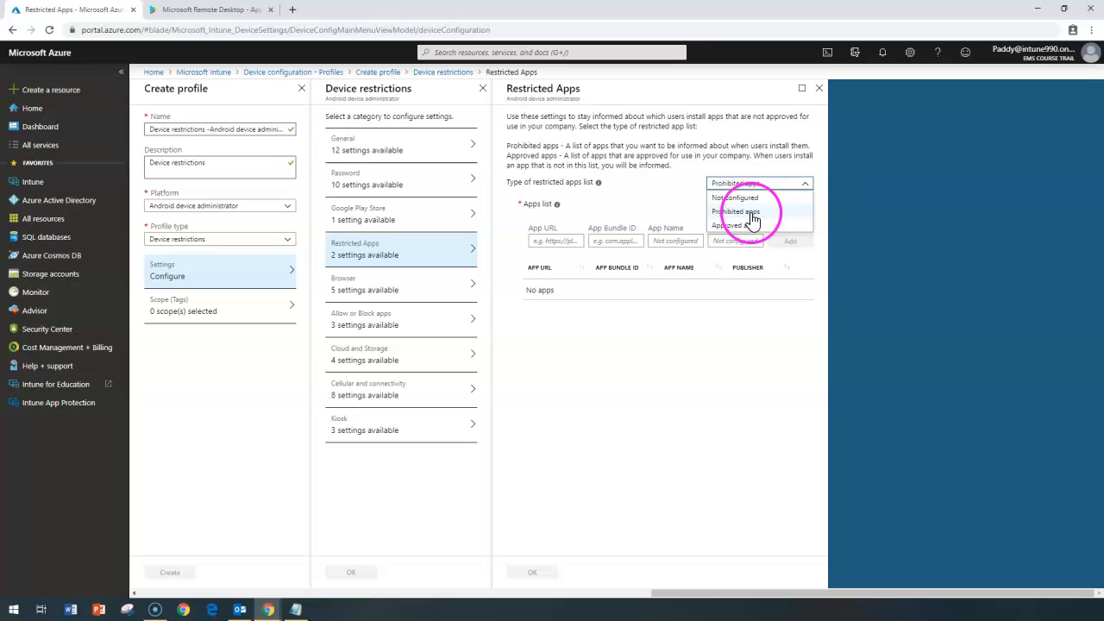
pyautogui.click(746, 227)
pyautogui.click(734, 187)
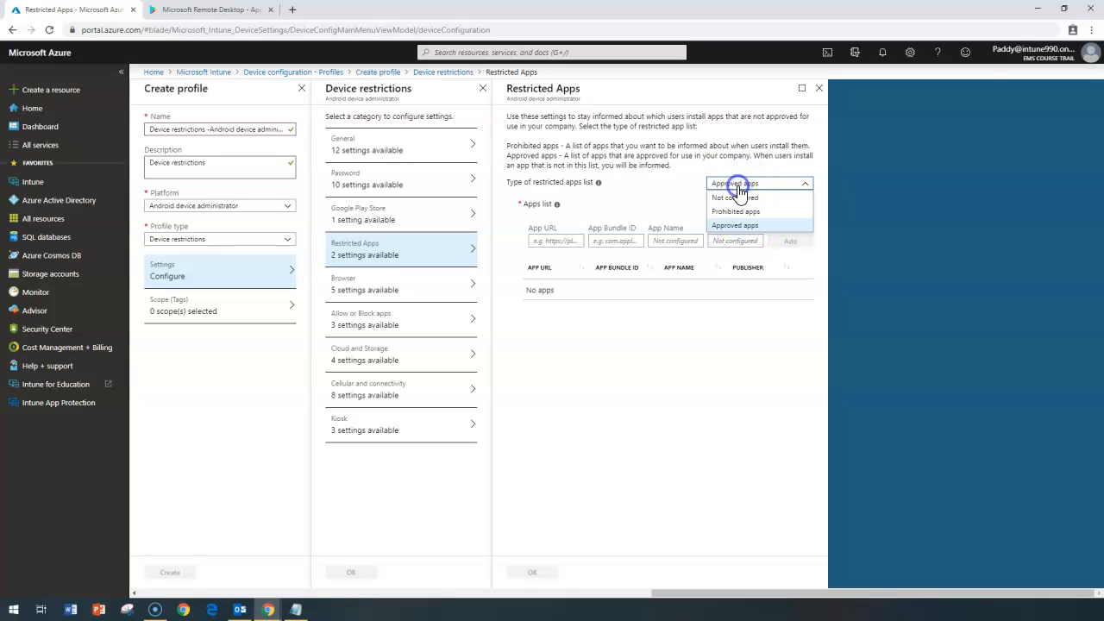
pyautogui.click(695, 445)
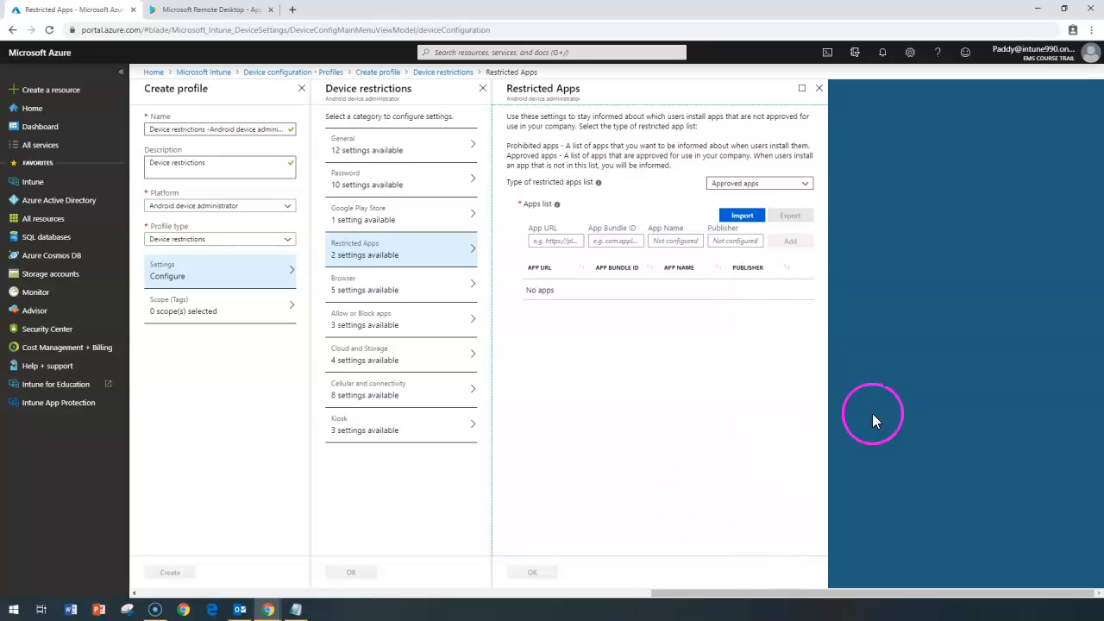
pyautogui.click(742, 184)
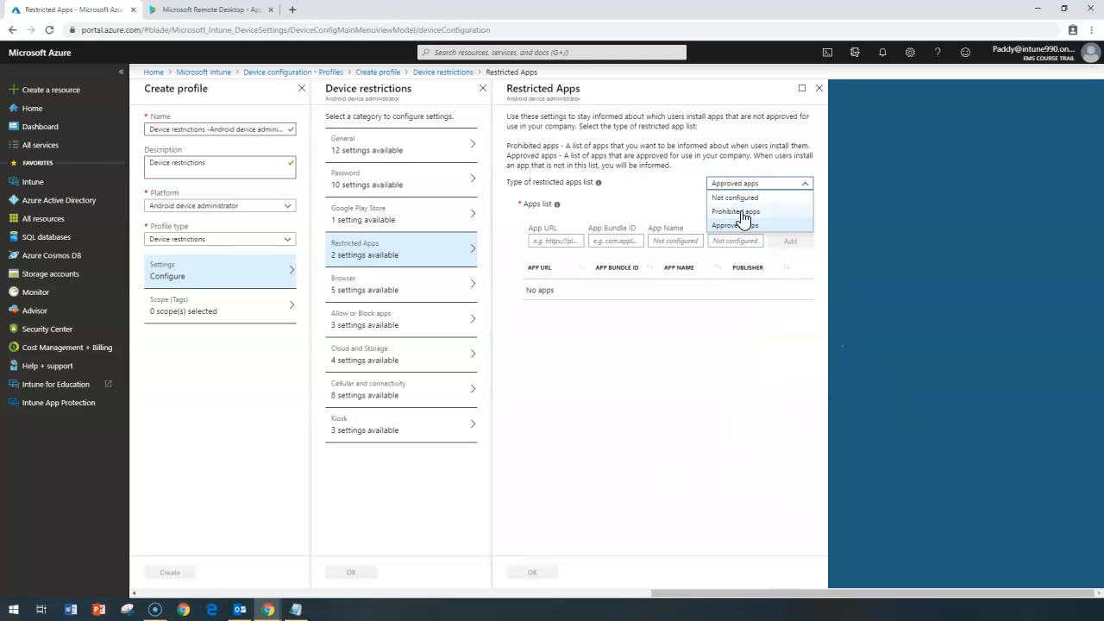
pyautogui.click(742, 212)
pyautogui.click(569, 242)
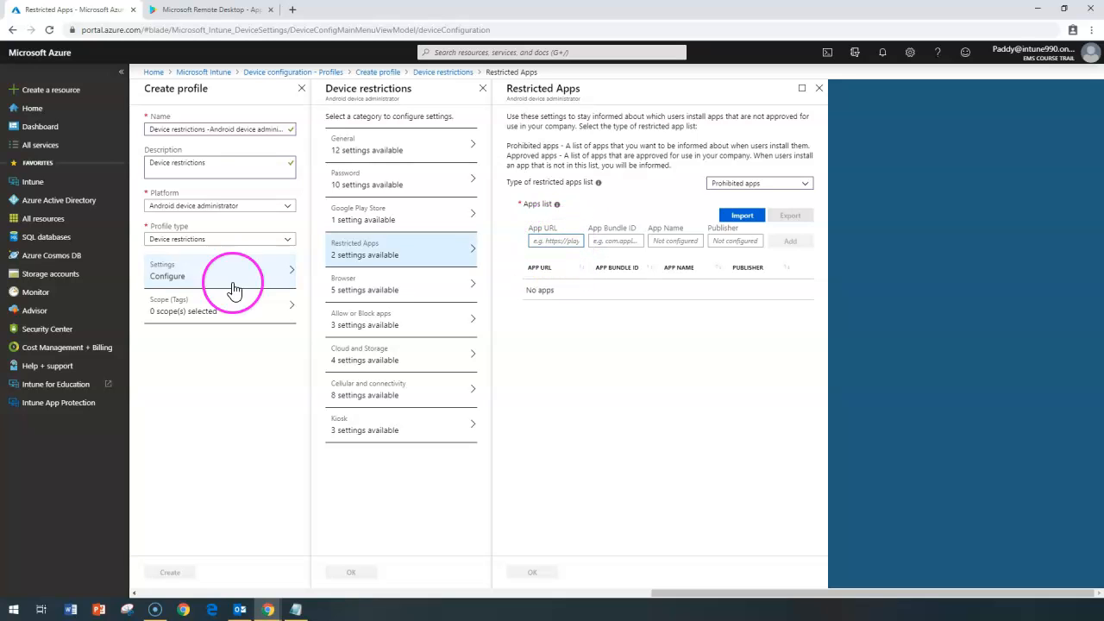
# Step: Switch to Google Play and examine the Microsoft Remote Desktop listing as an example app to prohibit
pyautogui.moveTo(329, 98); pyautogui.dragTo(351, 102)
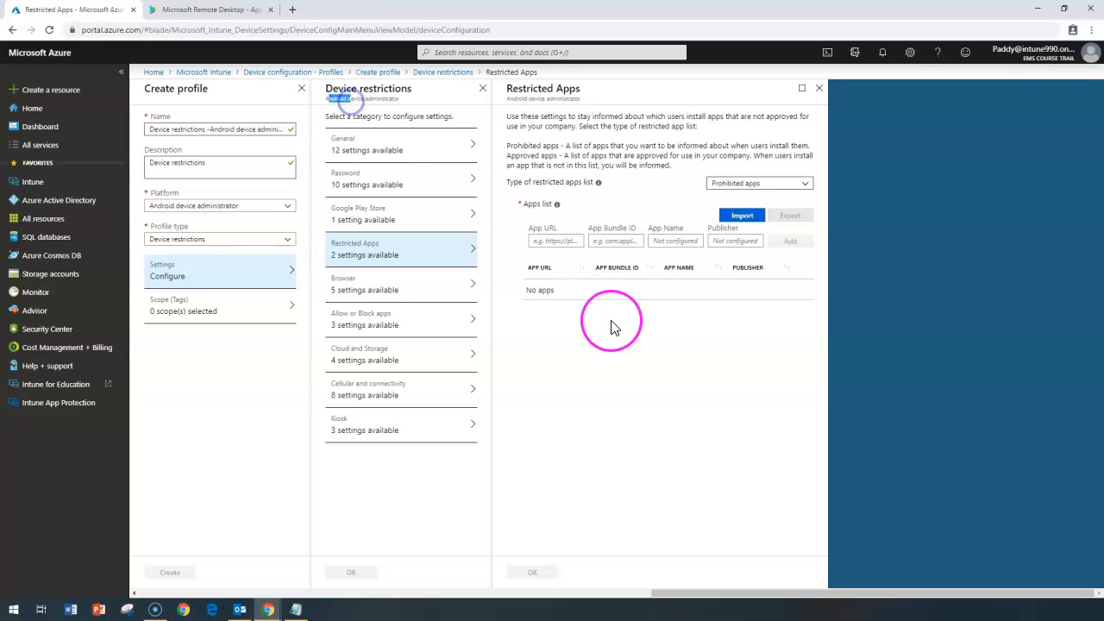
pyautogui.hotkey('ctrl', 'Tab')
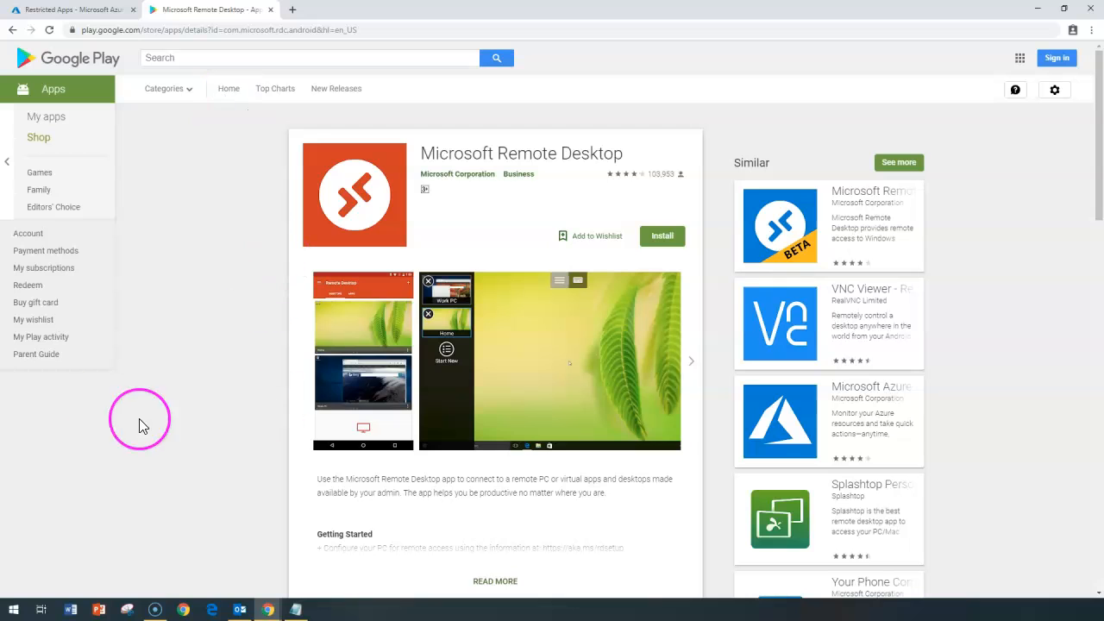
pyautogui.scroll(-3, 124, 401)
pyautogui.scroll(3, 124, 401)
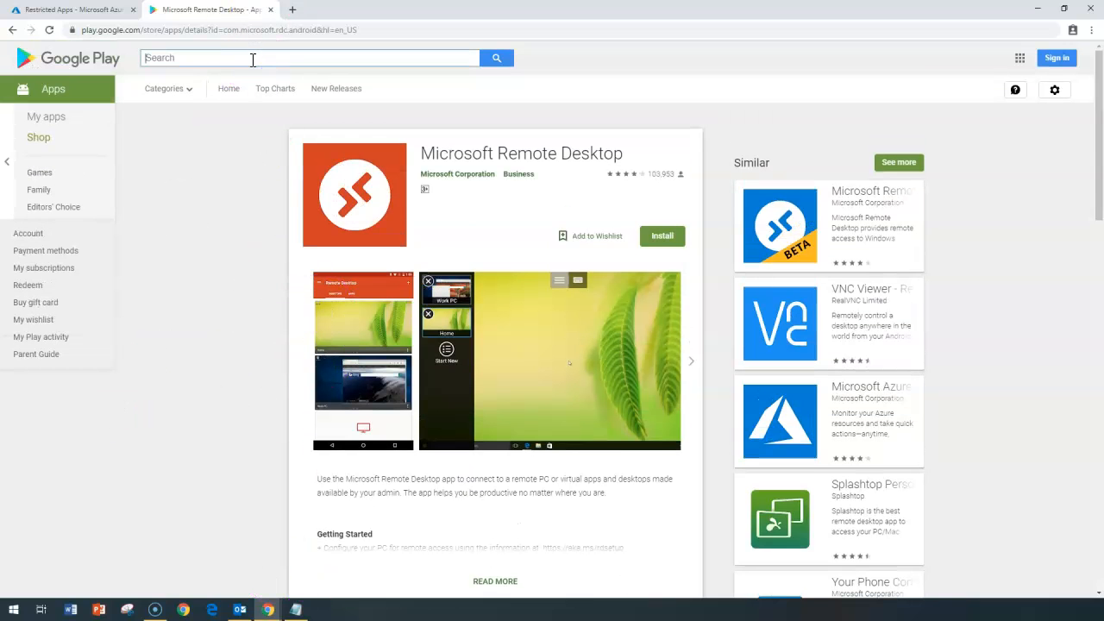
pyautogui.moveTo(454, 154); pyautogui.dragTo(630, 152)
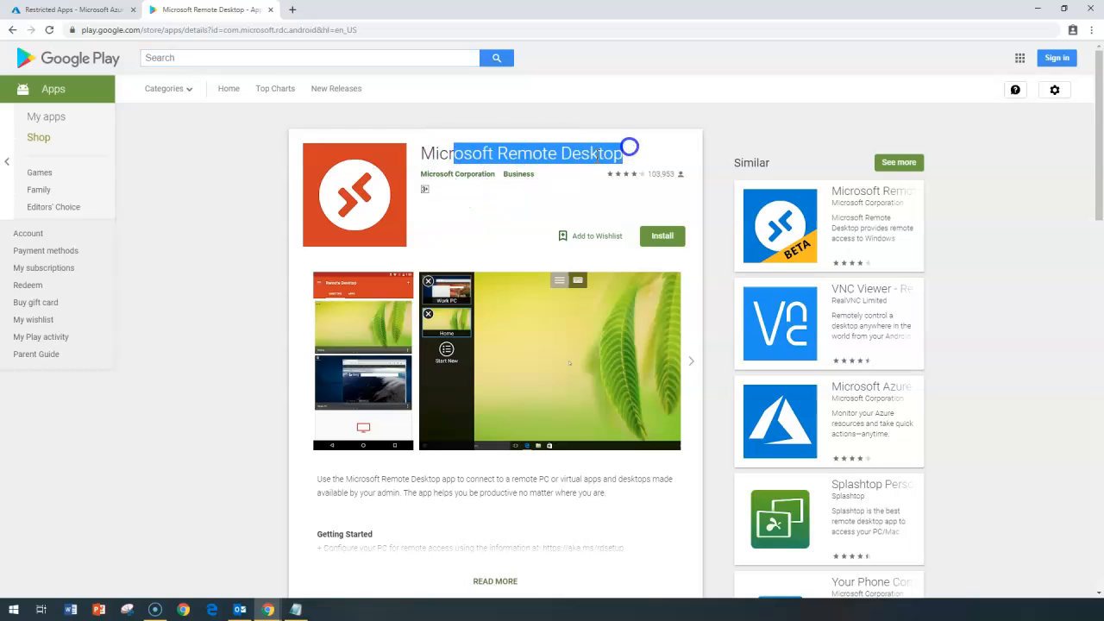
pyautogui.tripleClick(556, 164)
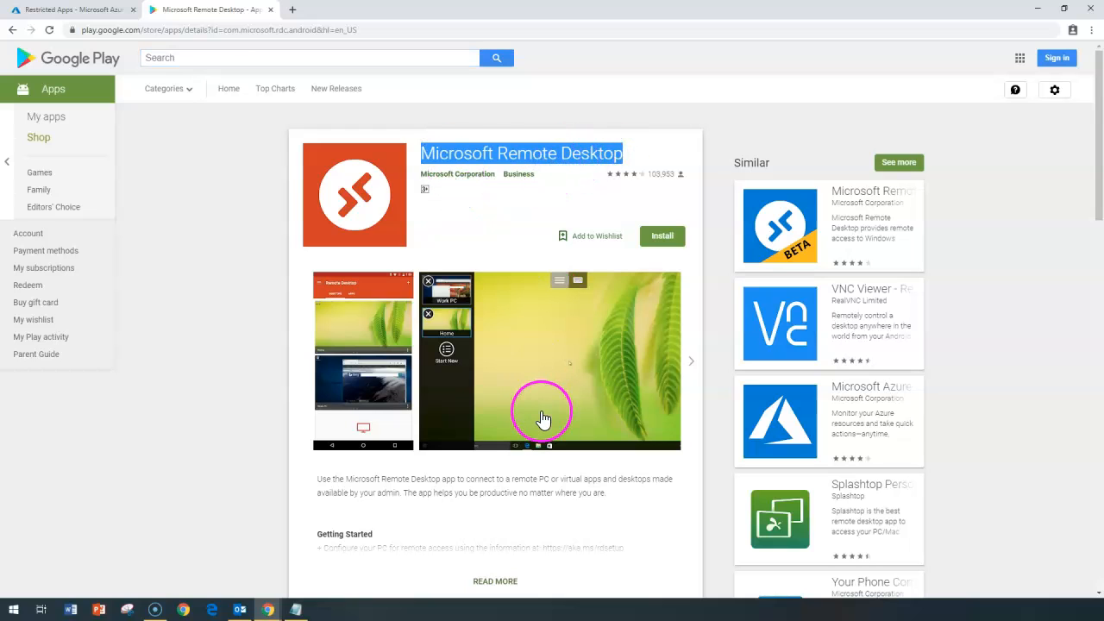
# Step: Copy the web address of the Microsoft Remote Desktop listing into the App URL field of the prohibited apps list
pyautogui.click(224, 29)
pyautogui.rightClick(226, 30)
pyautogui.click(249, 83)
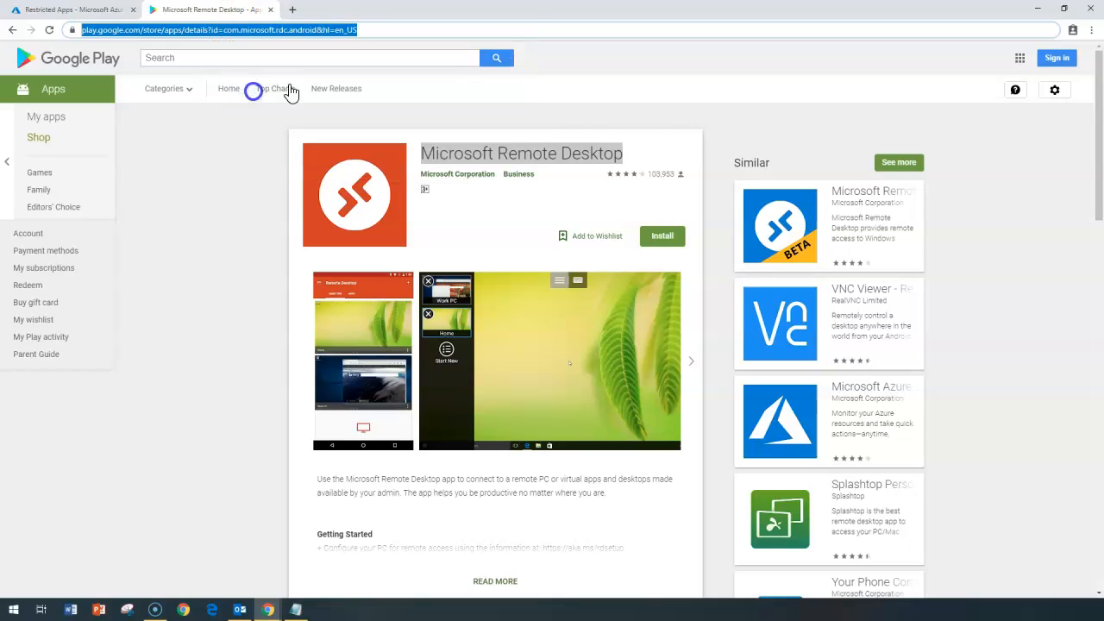
pyautogui.click(87, 10)
pyautogui.click(541, 241)
pyautogui.rightClick(541, 241)
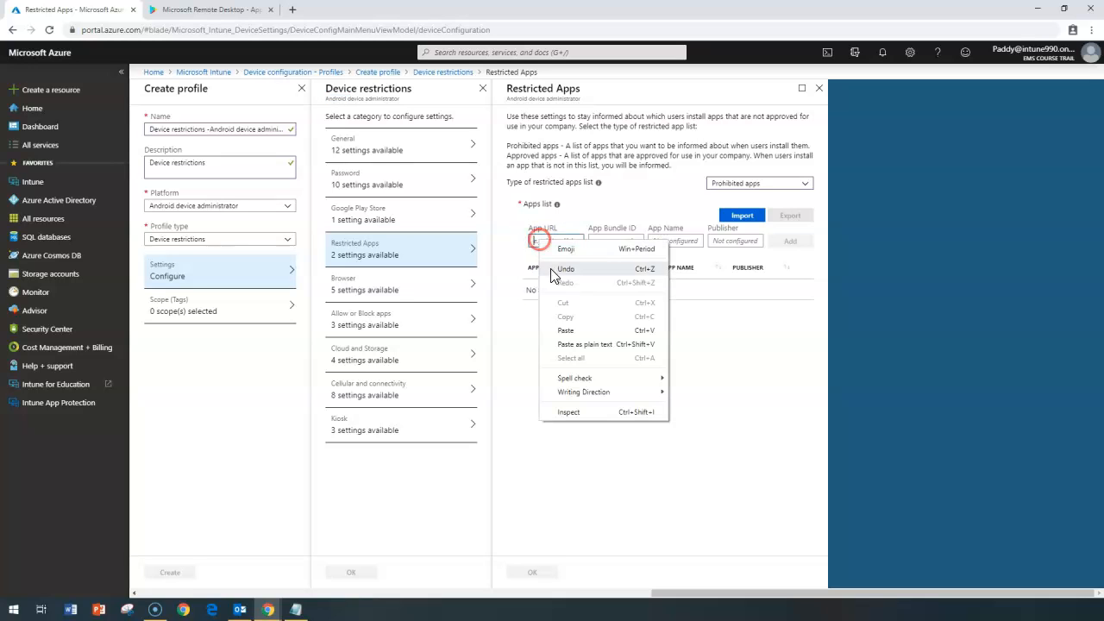
pyautogui.click(562, 333)
pyautogui.click(614, 241)
# Step: Return to Google Play, examine the Remote Desktop address, and open the WhatsApp Messenger listing from the shop
pyautogui.click(199, 10)
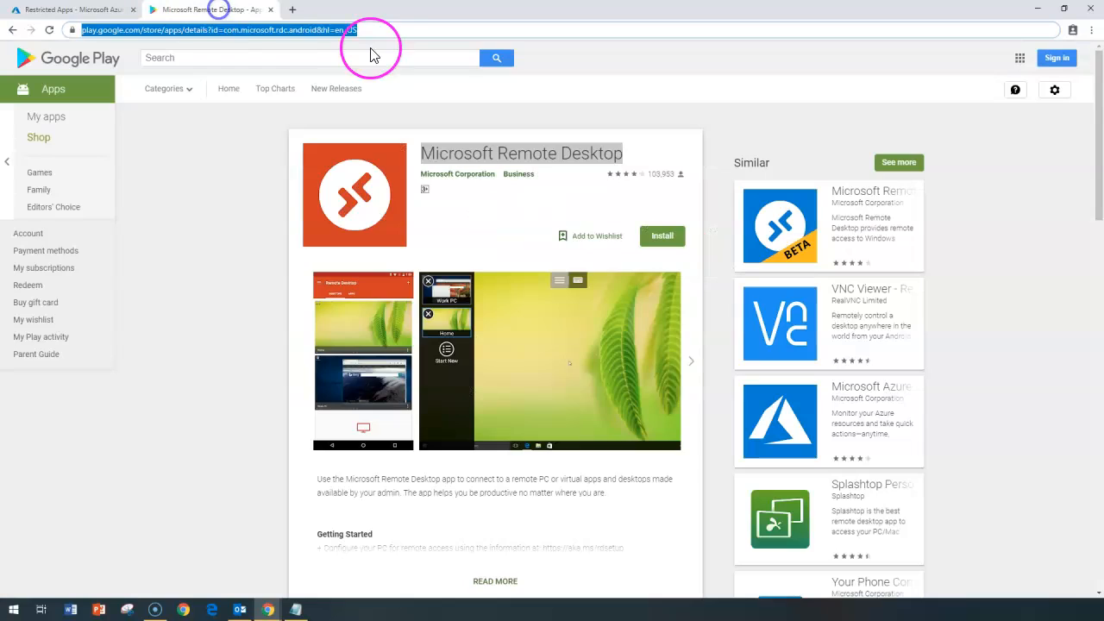
pyautogui.click(285, 30)
pyautogui.moveTo(95, 29); pyautogui.dragTo(234, 30)
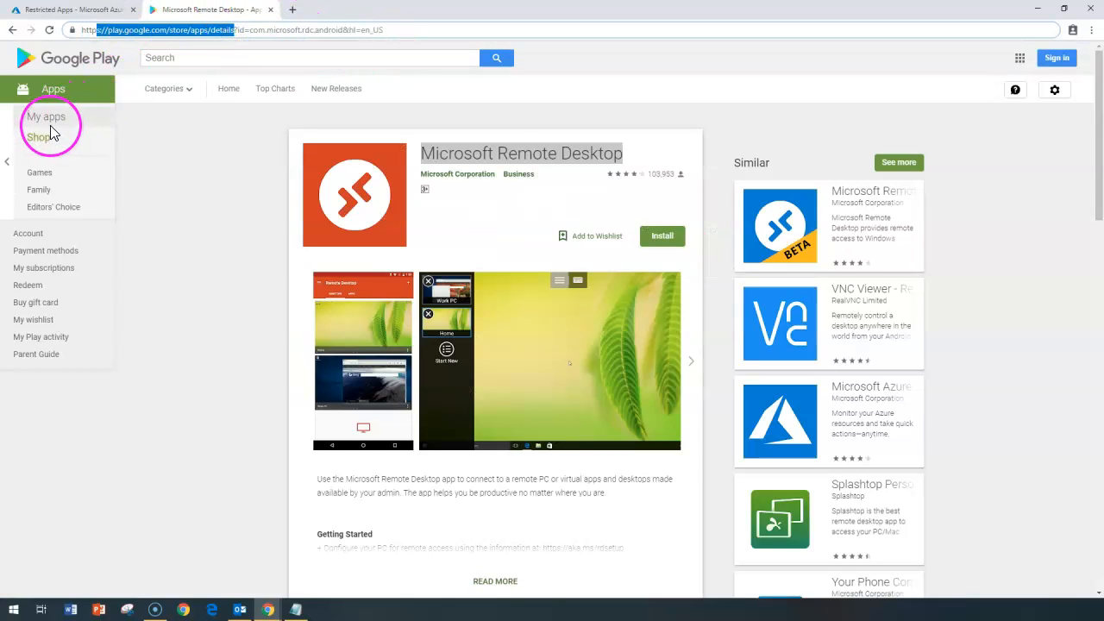
pyautogui.click(47, 137)
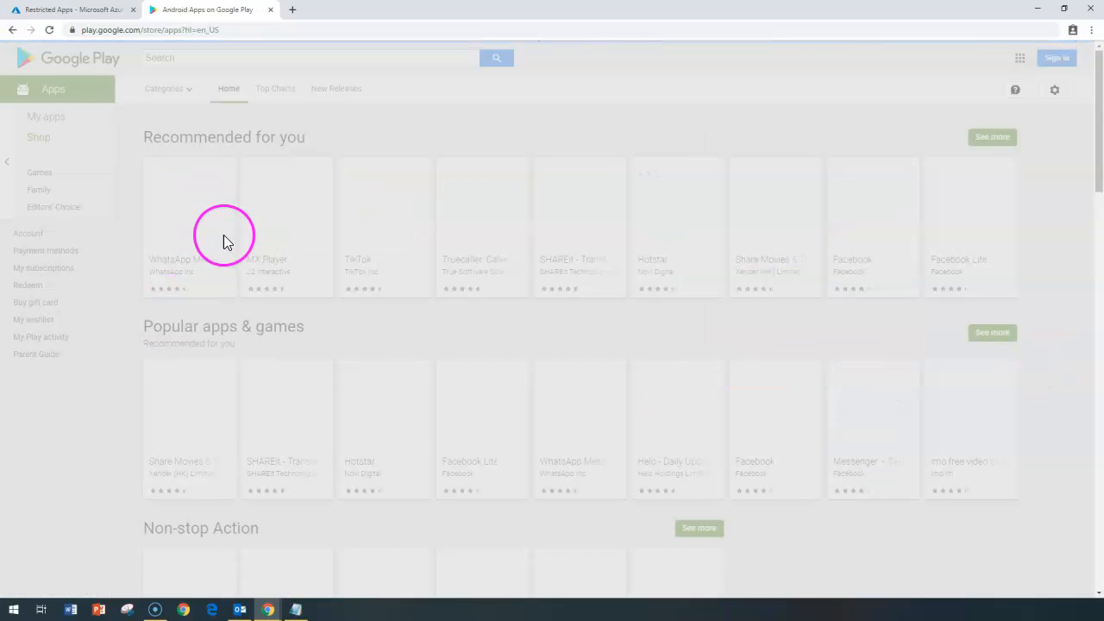
pyautogui.click(202, 232)
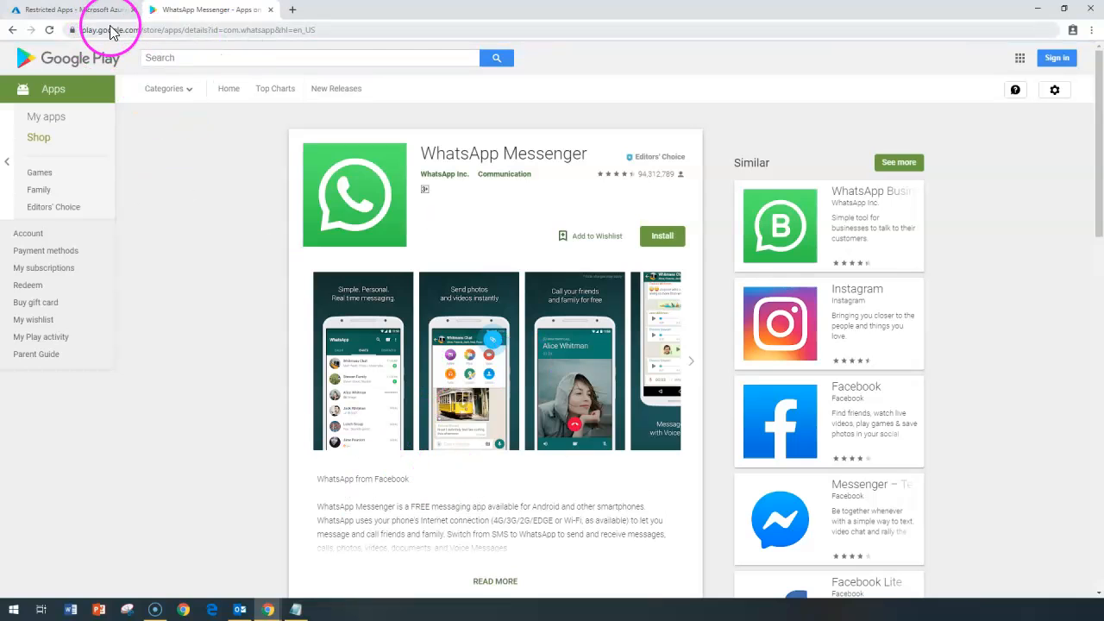
# Step: Copy the web address of the WhatsApp Messenger listing into the App URL field of the prohibited apps list
pyautogui.click(110, 32)
pyautogui.moveTo(355, 30); pyautogui.dragTo(54, 26)
pyautogui.hotkey('ctrl', 'c')
pyautogui.click(73, 10)
pyautogui.click(552, 241)
pyautogui.hotkey('ctrl', 'v')
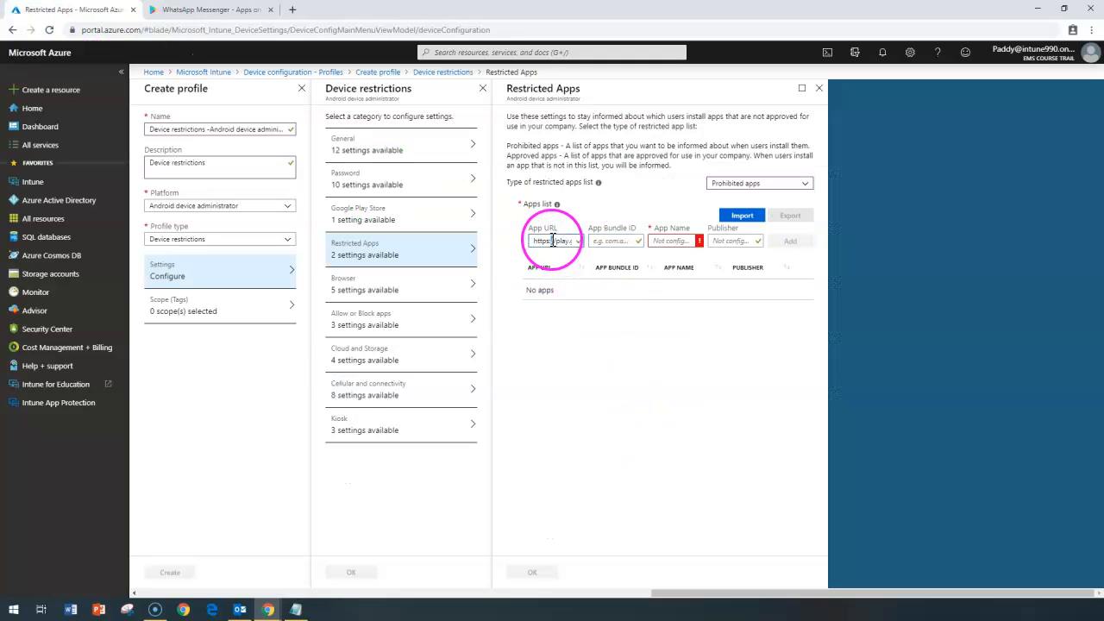
# Step: Locate the com.whatsapp bundle ID in the WhatsApp Messenger listing's address, and open the Instagram listing
pyautogui.click(617, 241)
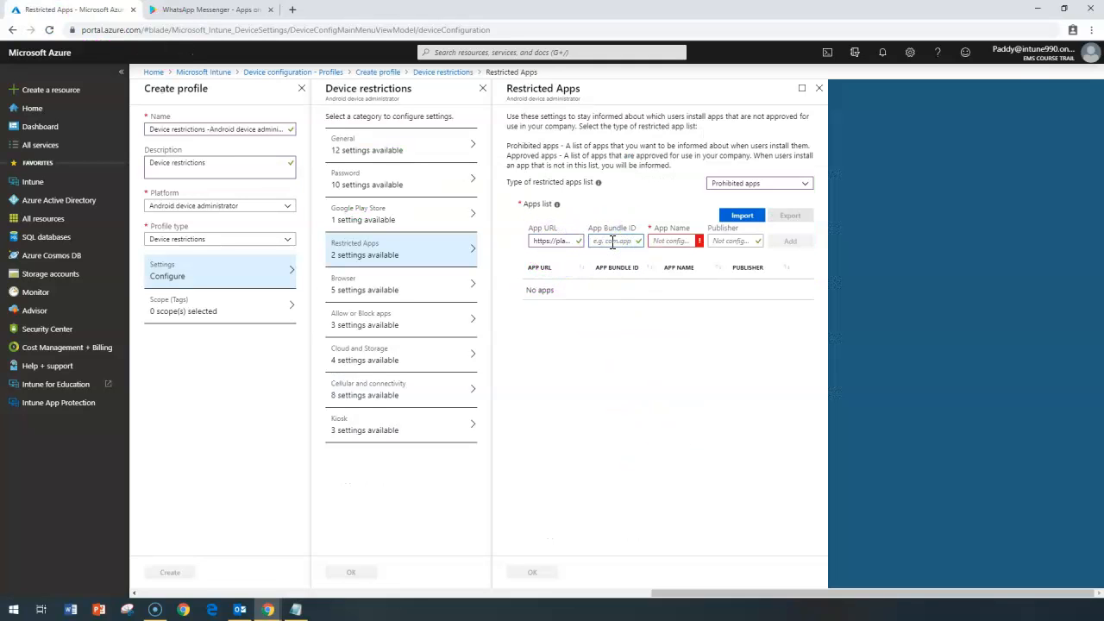
pyautogui.click(212, 9)
pyautogui.click(250, 31)
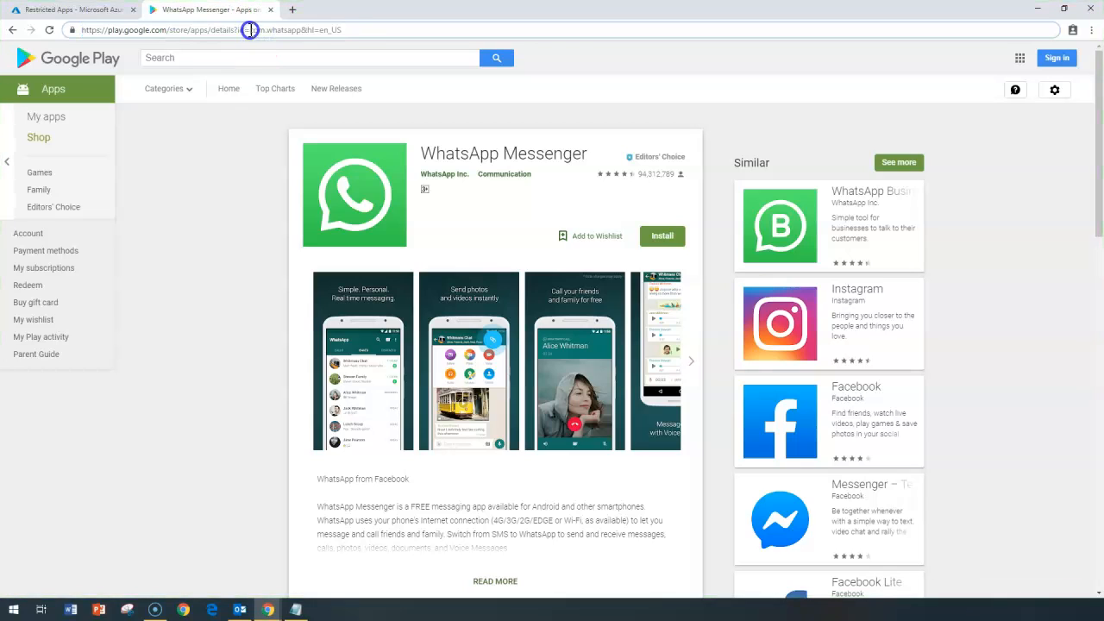
pyautogui.moveTo(250, 30); pyautogui.dragTo(348, 29)
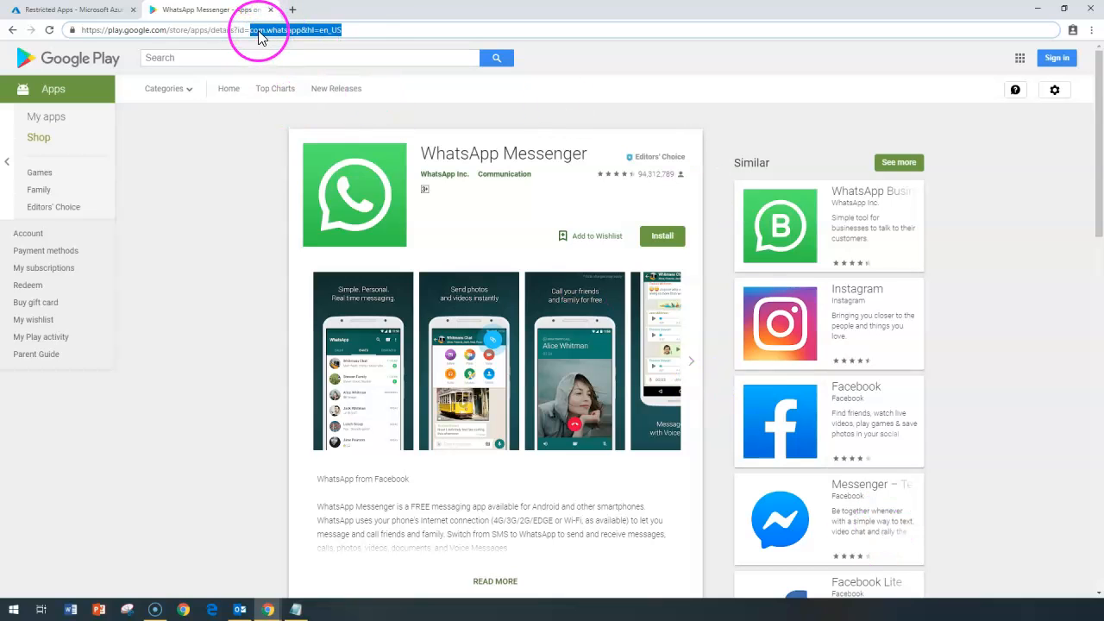
pyautogui.click(849, 293)
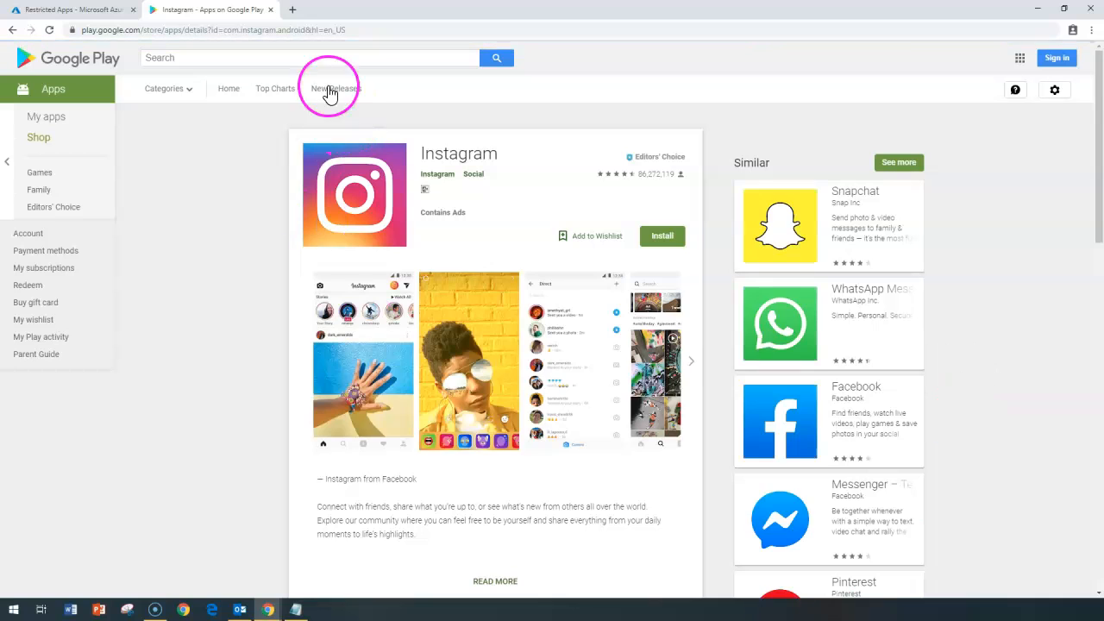
# Step: Try com.instagram.android&hl=en_US from the Instagram listing's address as the App Bundle ID in the prohibited apps list
pyautogui.click(223, 30)
pyautogui.moveTo(248, 32); pyautogui.dragTo(387, 32)
pyautogui.rightClick(297, 31)
pyautogui.click(328, 88)
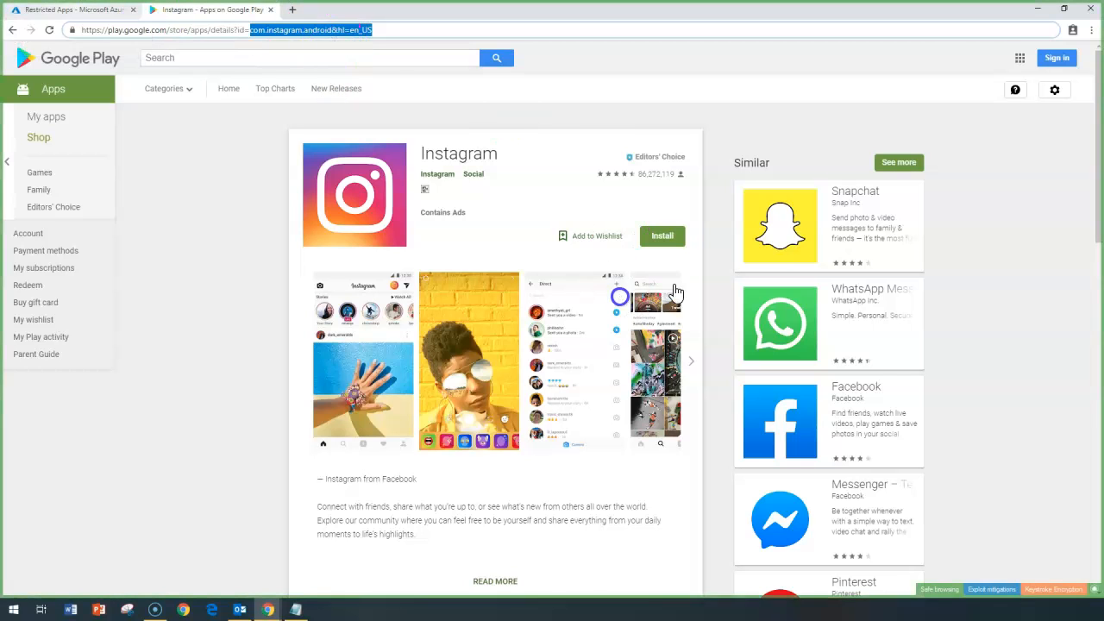
pyautogui.click(115, 13)
pyautogui.rightClick(615, 245)
pyautogui.click(703, 333)
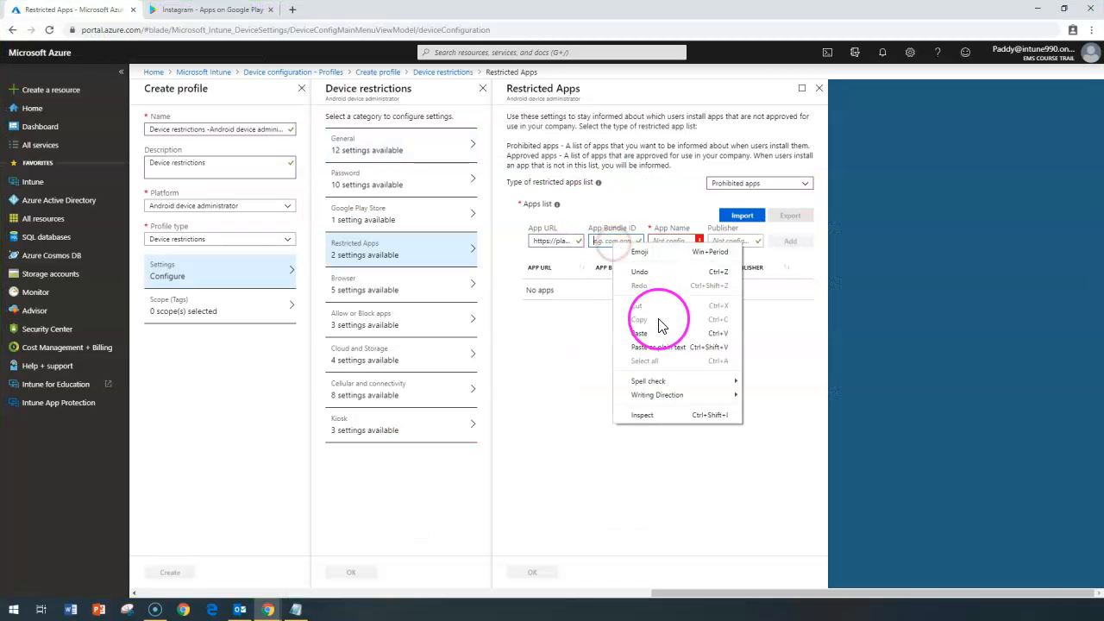
pyautogui.click(617, 246)
pyautogui.click(670, 246)
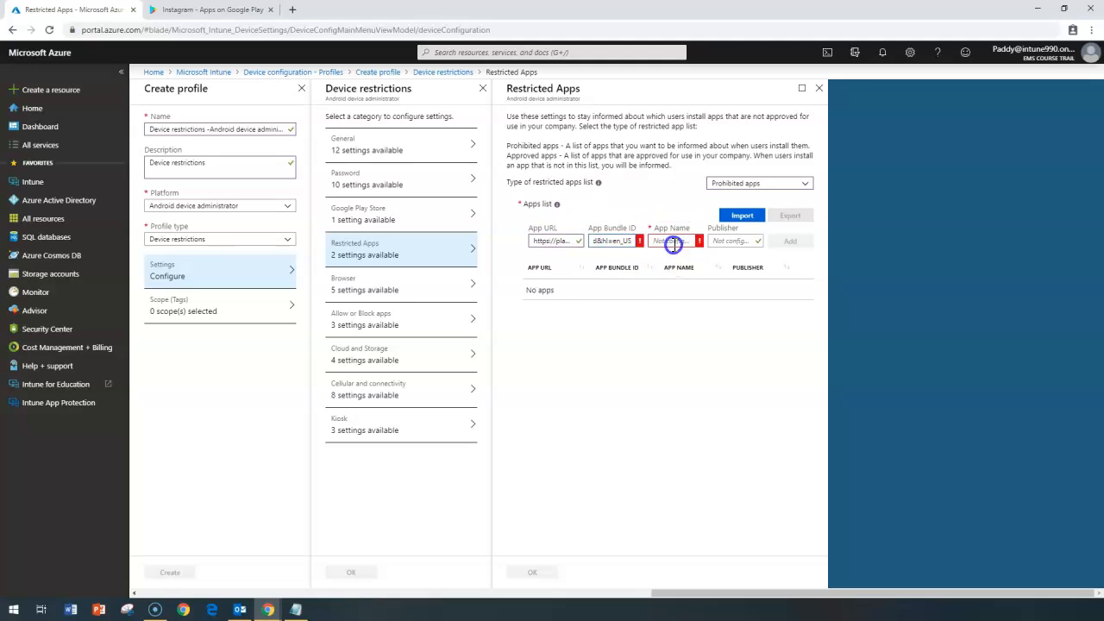
# Step: Replace the App Bundle ID with com.instagram.android, copied from the Instagram listing's address
pyautogui.doubleClick(628, 241)
pyautogui.click(609, 244)
pyautogui.click(632, 242)
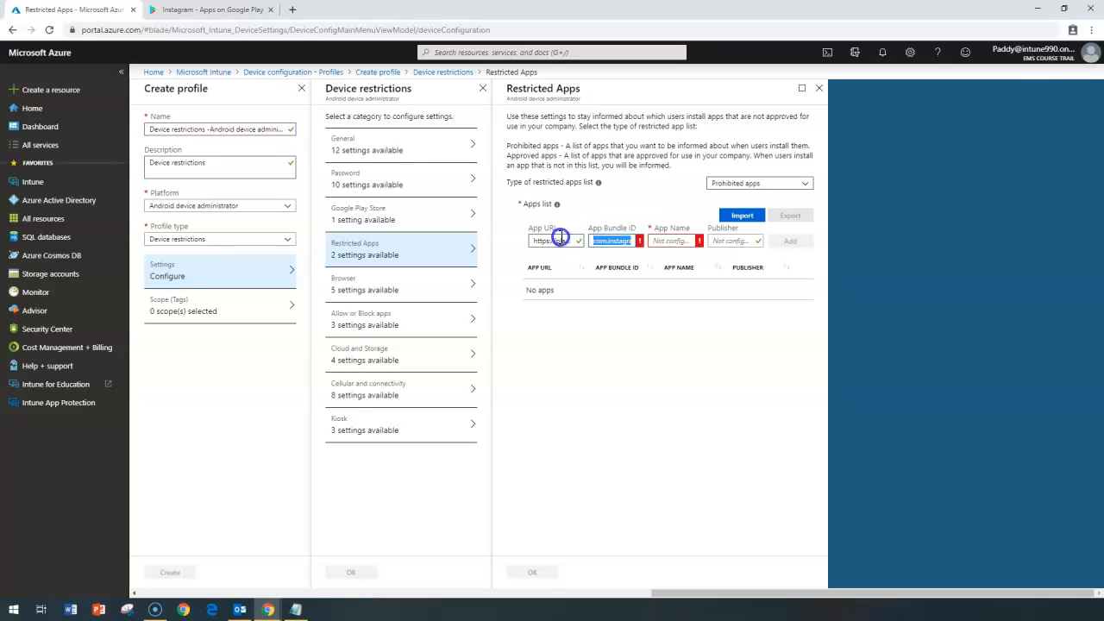
pyautogui.click(209, 8)
pyautogui.click(367, 29)
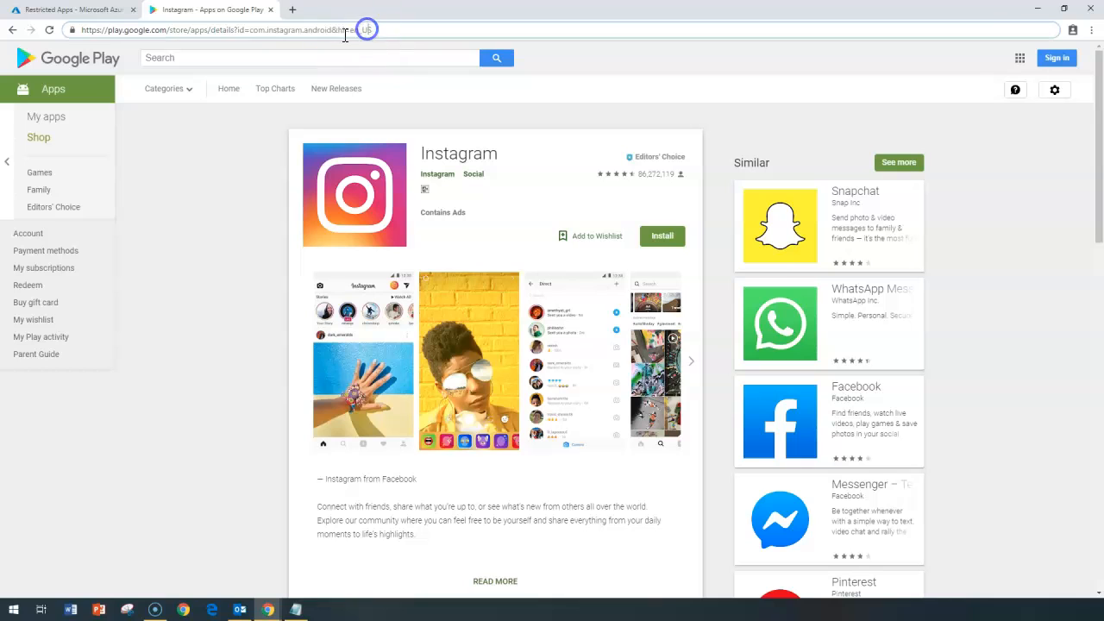
pyautogui.rightClick(275, 35)
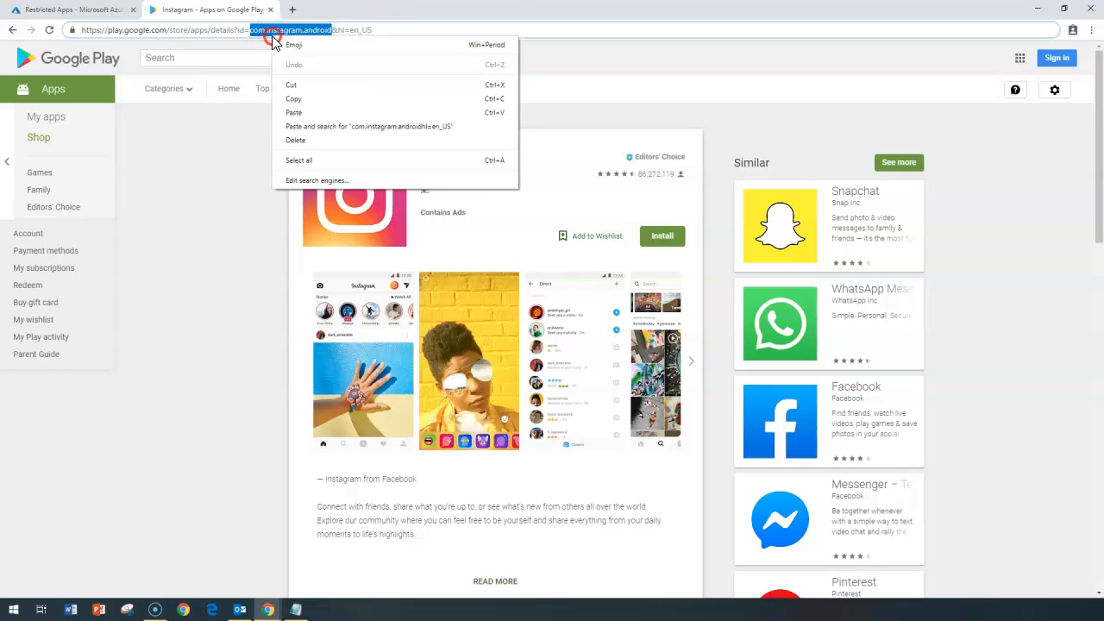
pyautogui.click(302, 101)
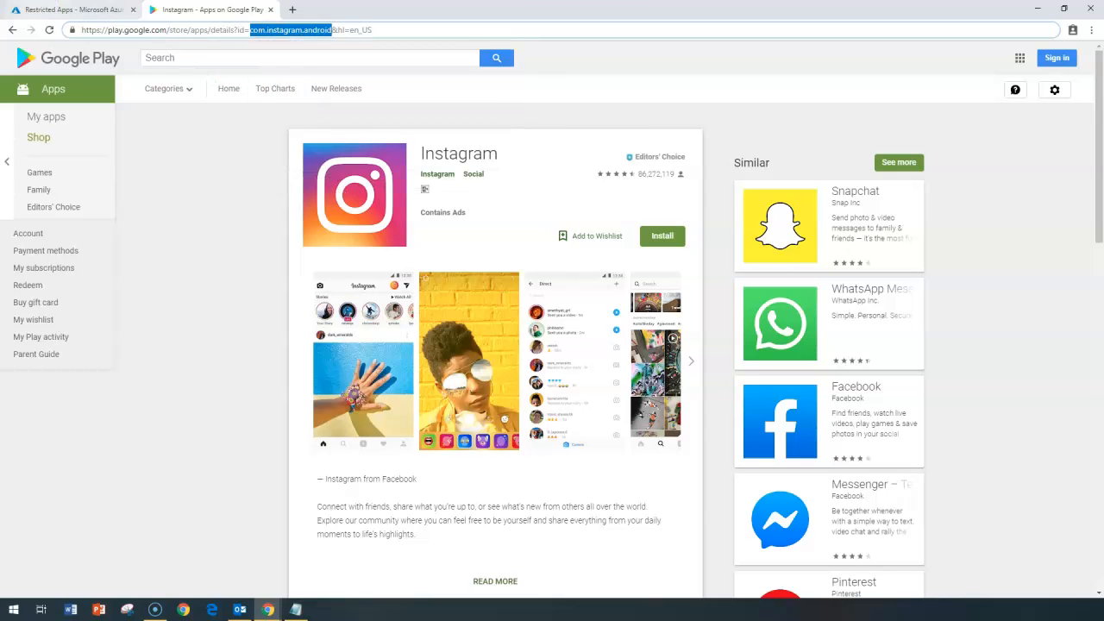
pyautogui.click(50, 11)
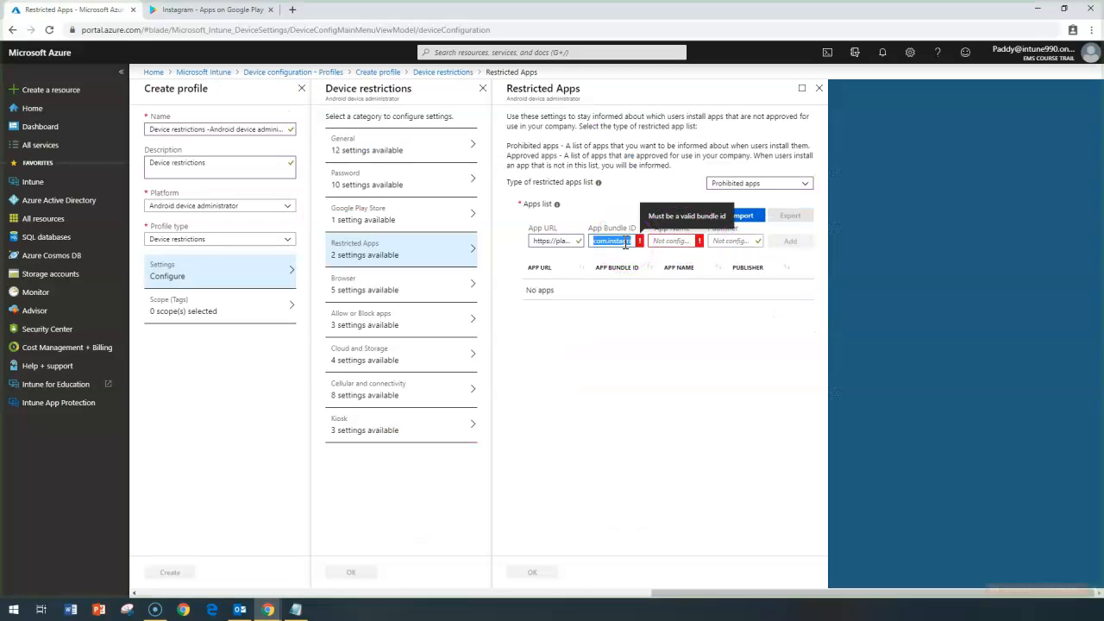
pyautogui.hotkey('ctrl', 'v')
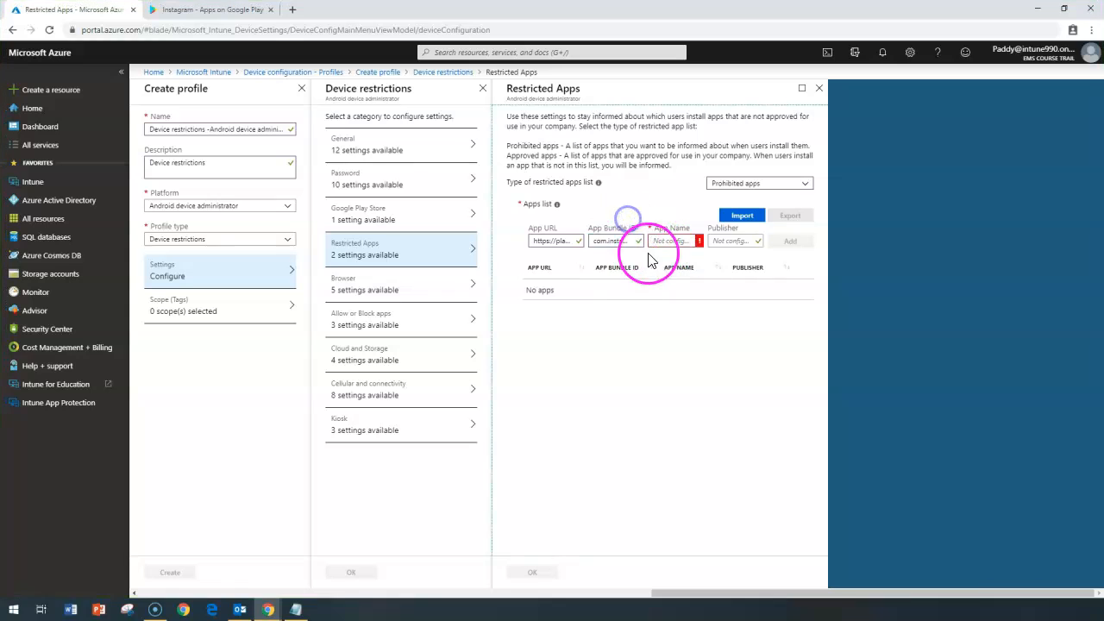
pyautogui.click(594, 240)
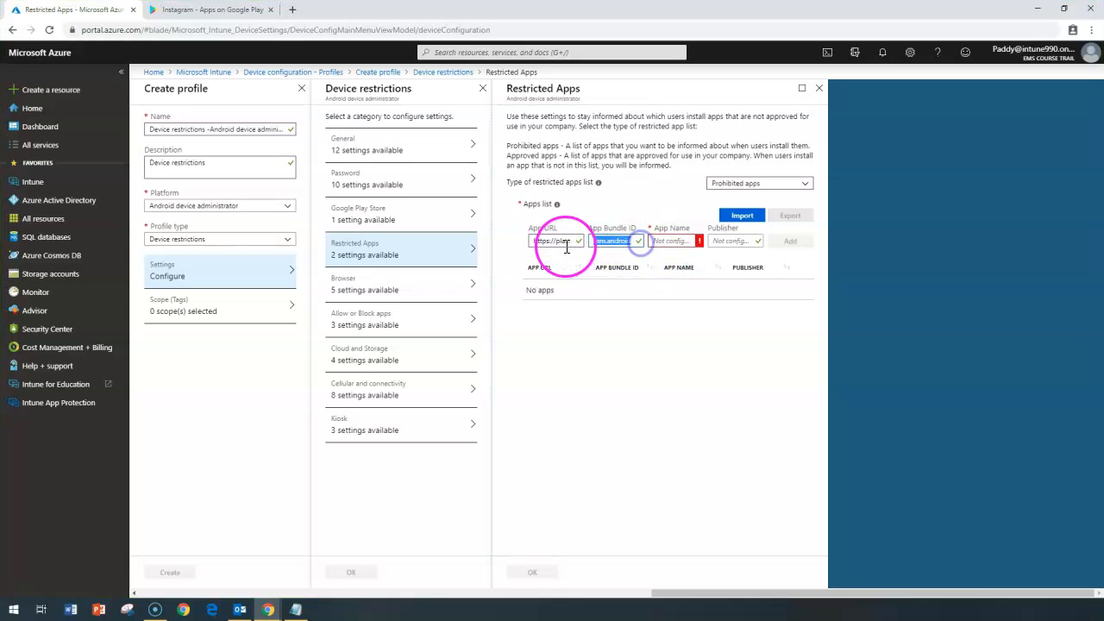
# Step: Open the Instagram listing's address without its language parameter, ending in id=com.instagram.android, in a new browser tab
pyautogui.click(178, 11)
pyautogui.click(267, 29)
pyautogui.moveTo(402, 28); pyautogui.dragTo(80, 29)
pyautogui.click(454, 29)
pyautogui.click(339, 31)
pyautogui.click(344, 30)
pyautogui.moveTo(331, 29); pyautogui.dragTo(7, 9)
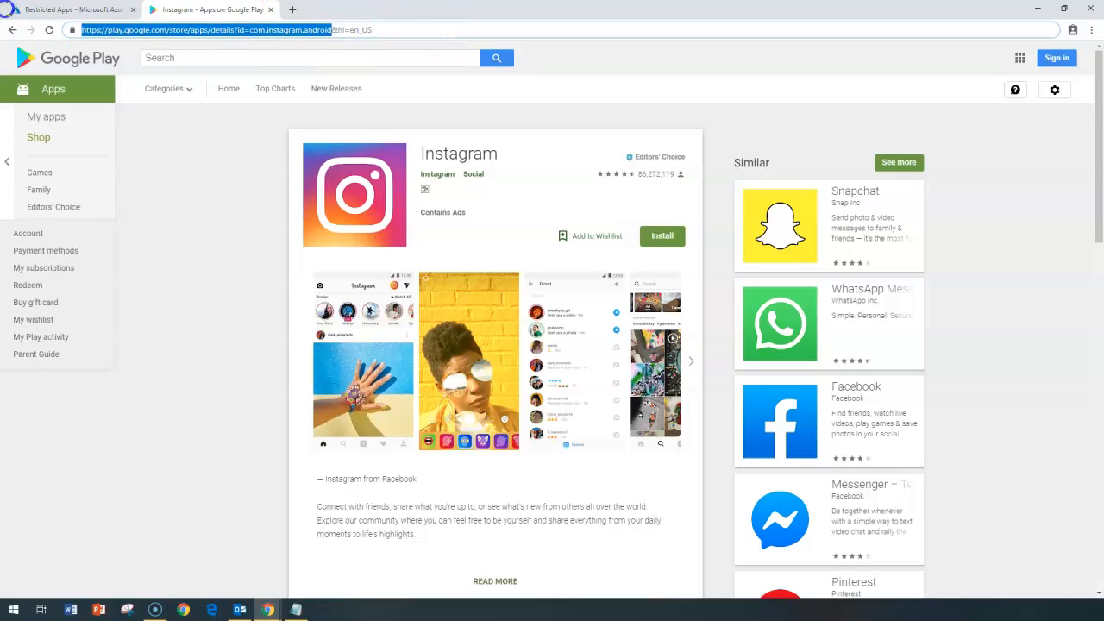
pyautogui.moveTo(207, 29); pyautogui.dragTo(300, 12)
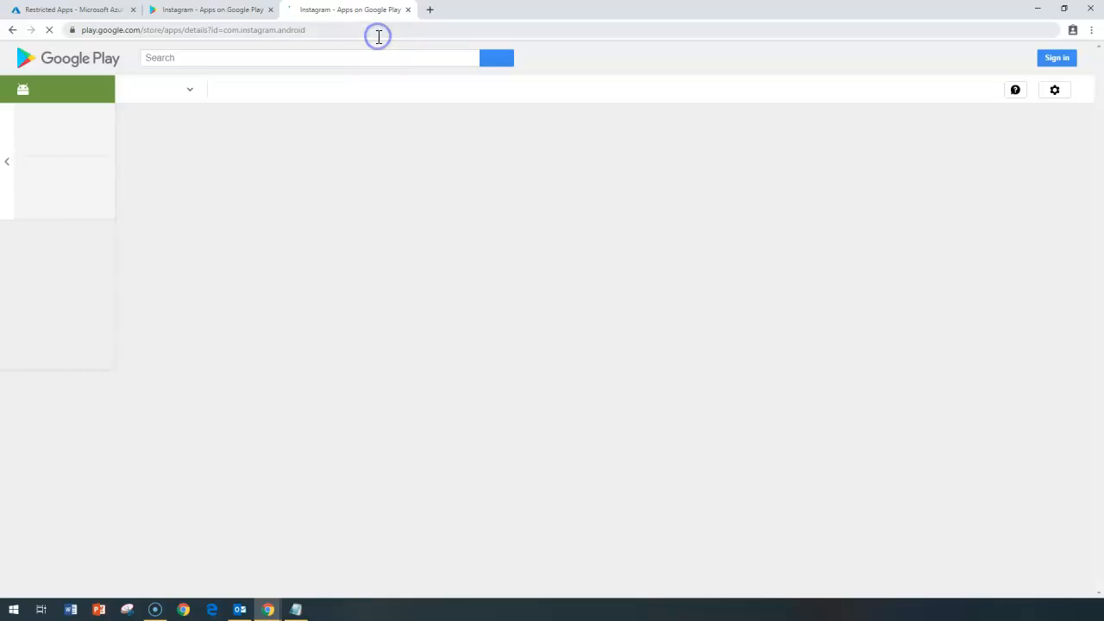
pyautogui.click(338, 35)
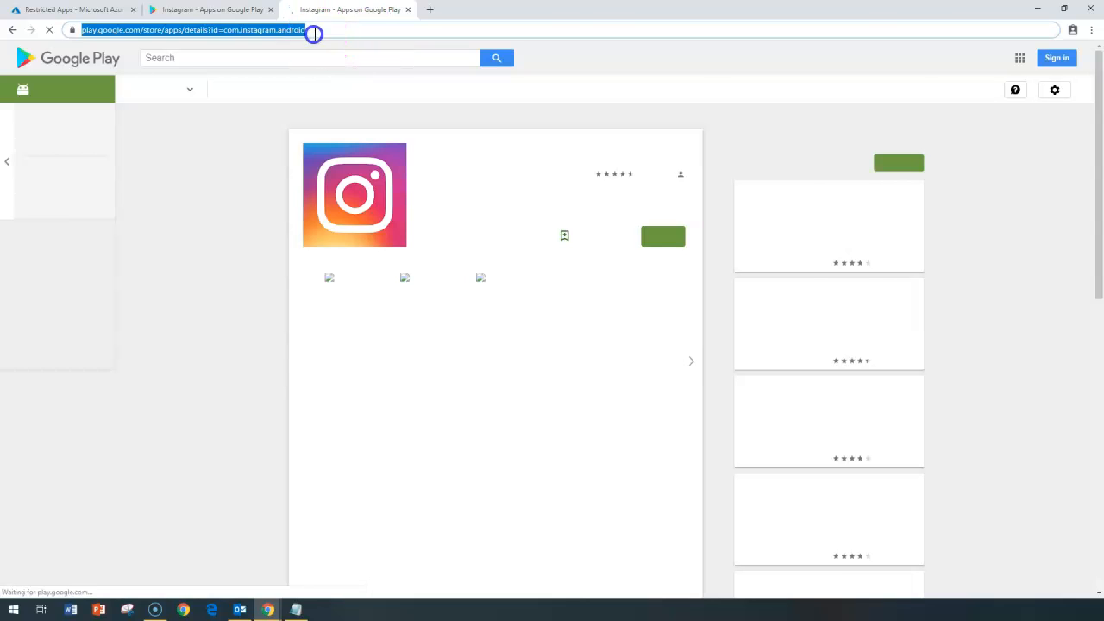
pyautogui.click(314, 33)
pyautogui.moveTo(361, 34); pyautogui.dragTo(245, 20)
pyautogui.click(244, 26)
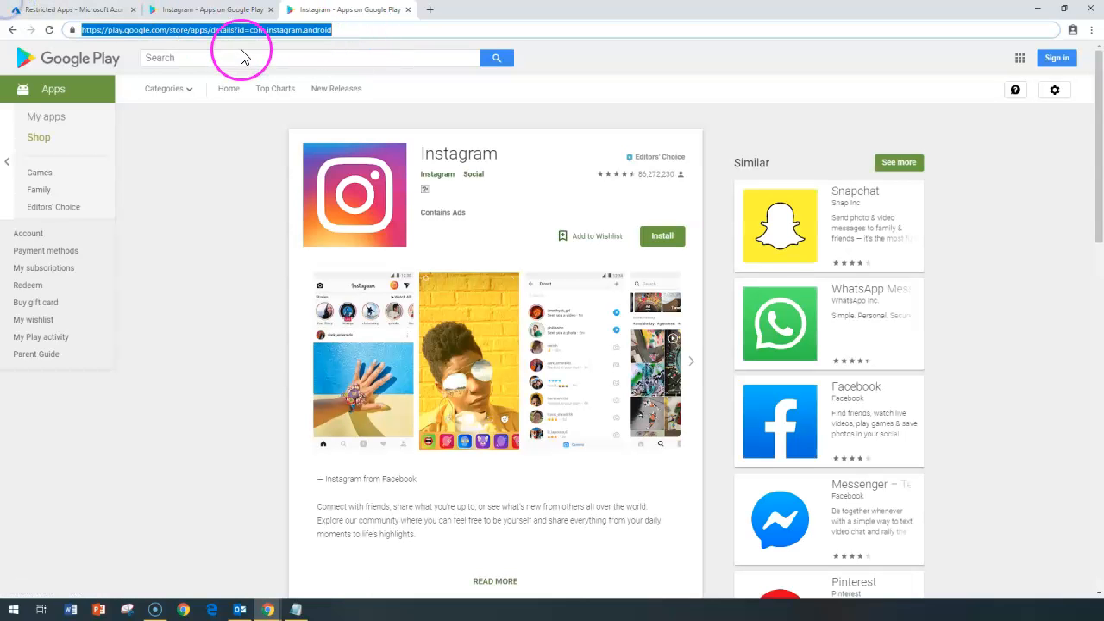
pyautogui.click(107, 13)
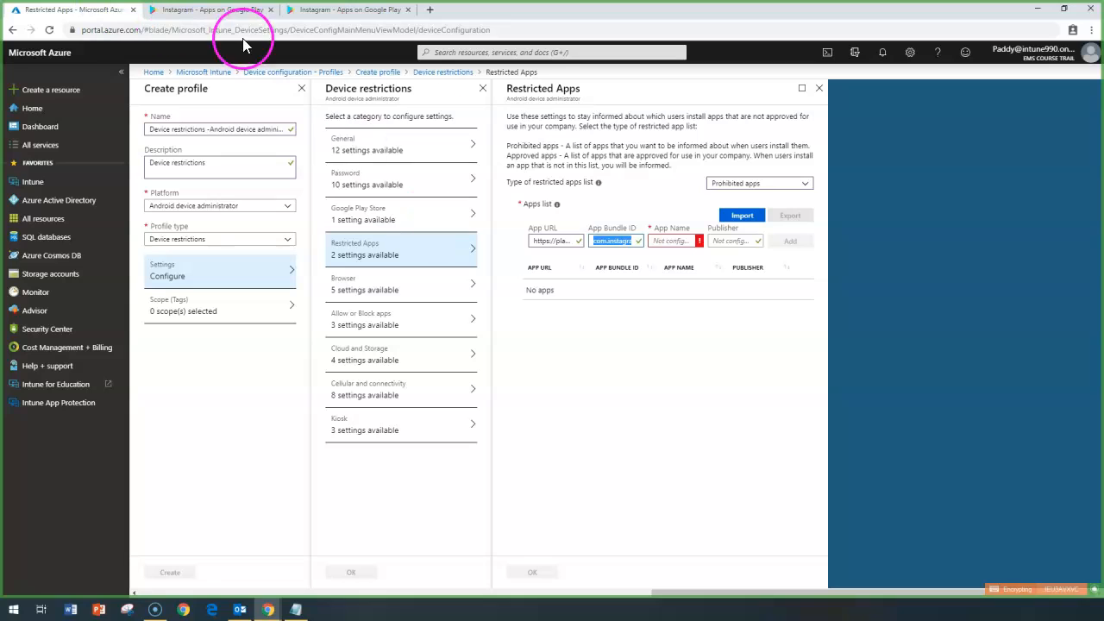
pyautogui.click(559, 242)
pyautogui.hotkey('ctrl', 'v')
pyautogui.tripleClick(559, 241)
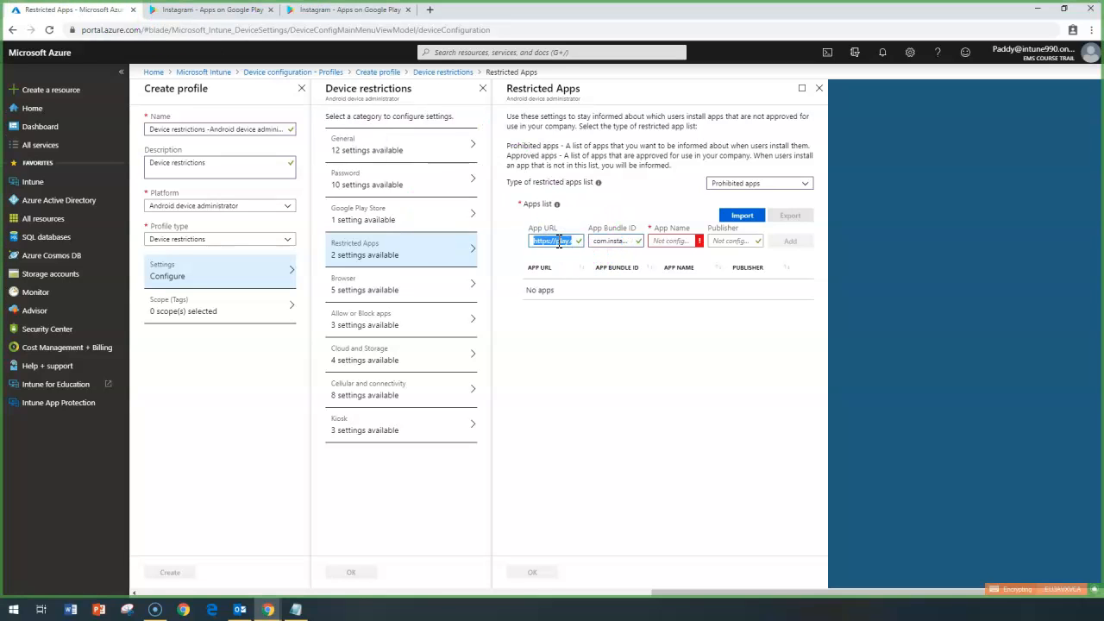
pyautogui.moveTo(568, 243); pyautogui.dragTo(633, 243)
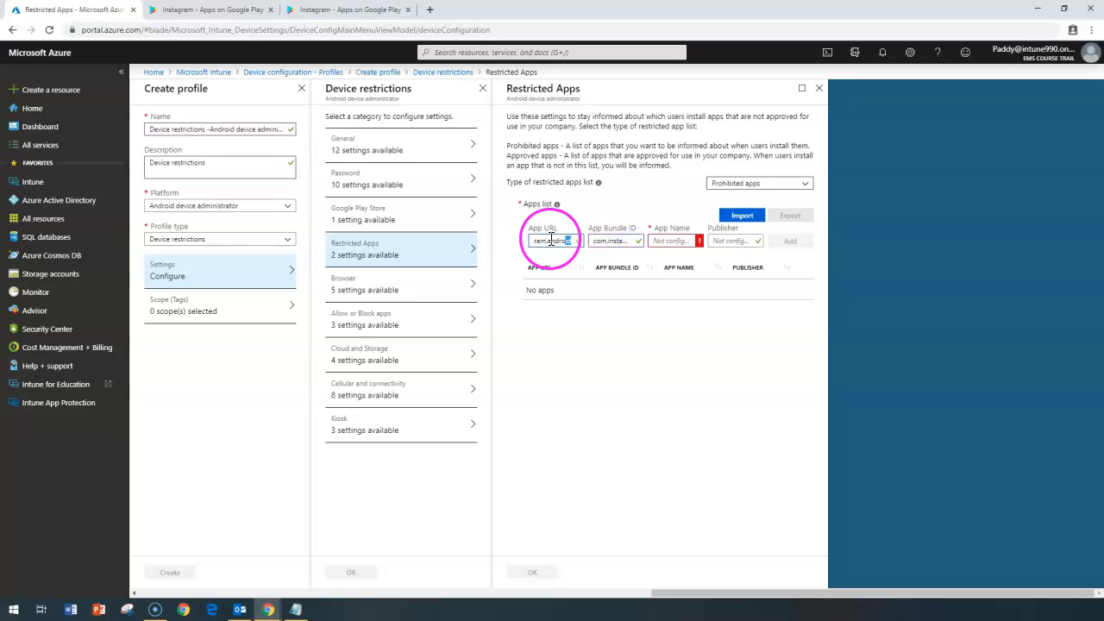
# Step: Copy the title Instagram from the Google Play listing and enter it as both the Publisher and the App Name
pyautogui.click(688, 242)
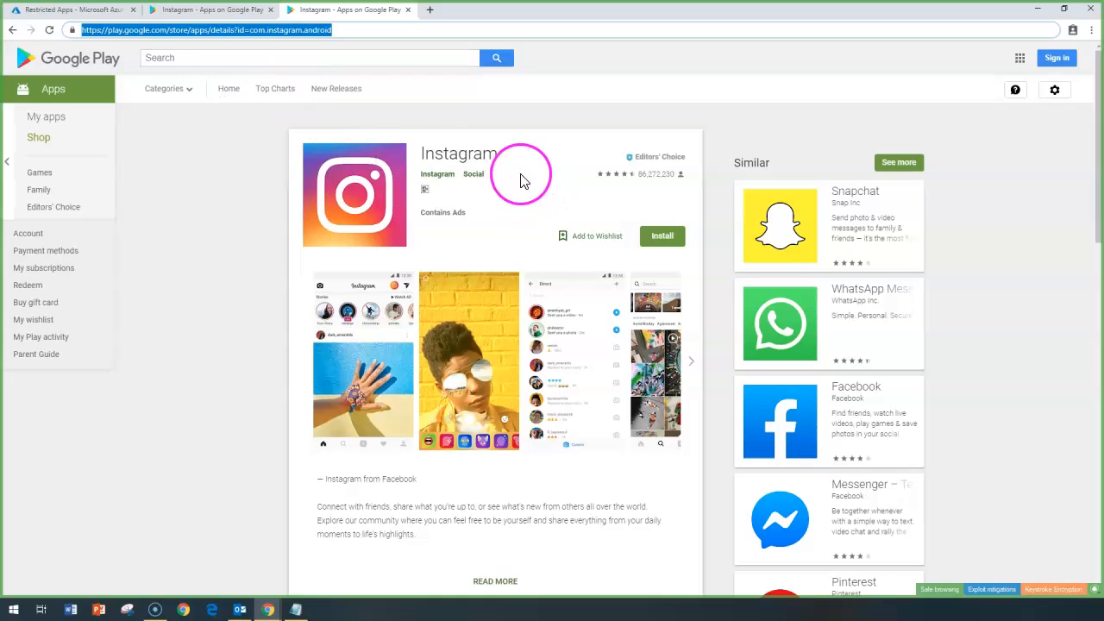
pyautogui.moveTo(507, 152); pyautogui.dragTo(415, 151)
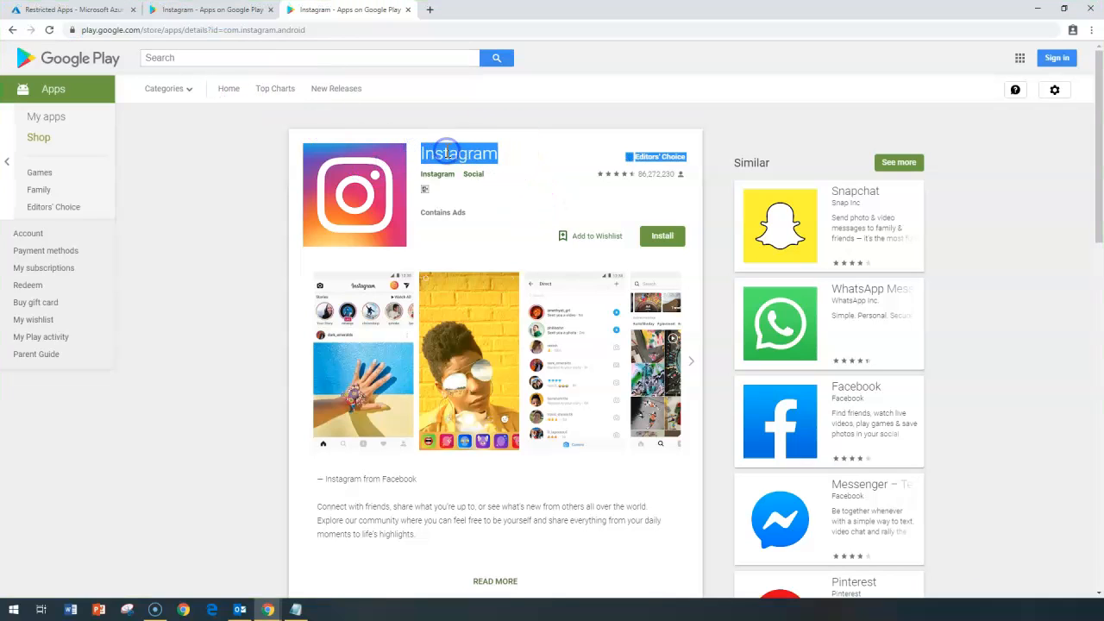
pyautogui.click(507, 155)
pyautogui.doubleClick(451, 155)
pyautogui.hotkey('ctrl', 'c')
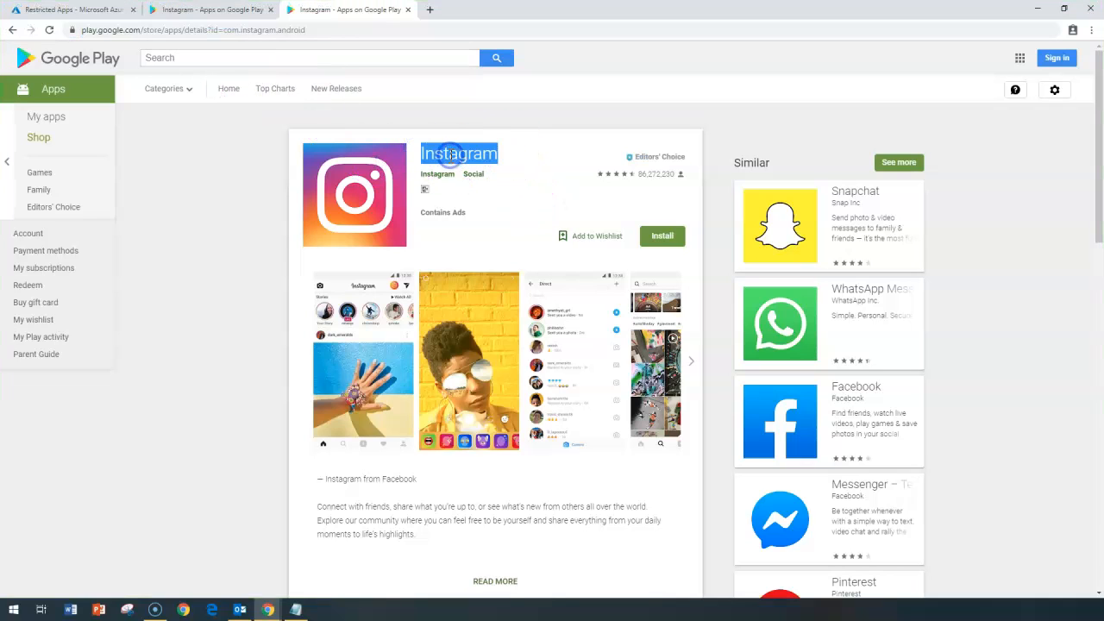
pyautogui.click(105, 10)
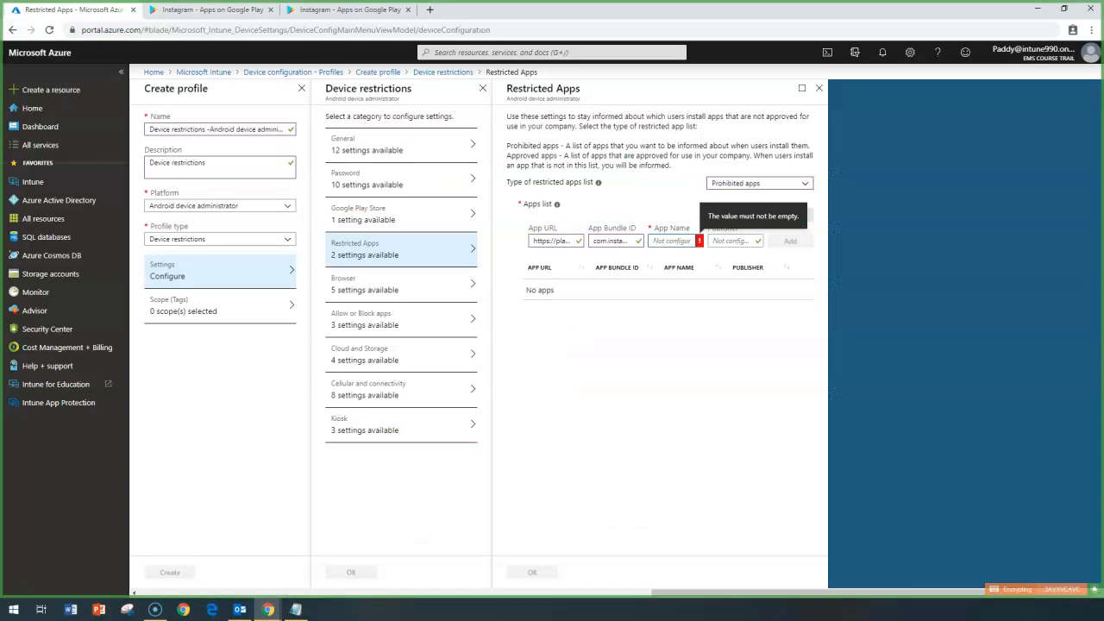
pyautogui.click(733, 241)
pyautogui.hotkey('ctrl', 'v')
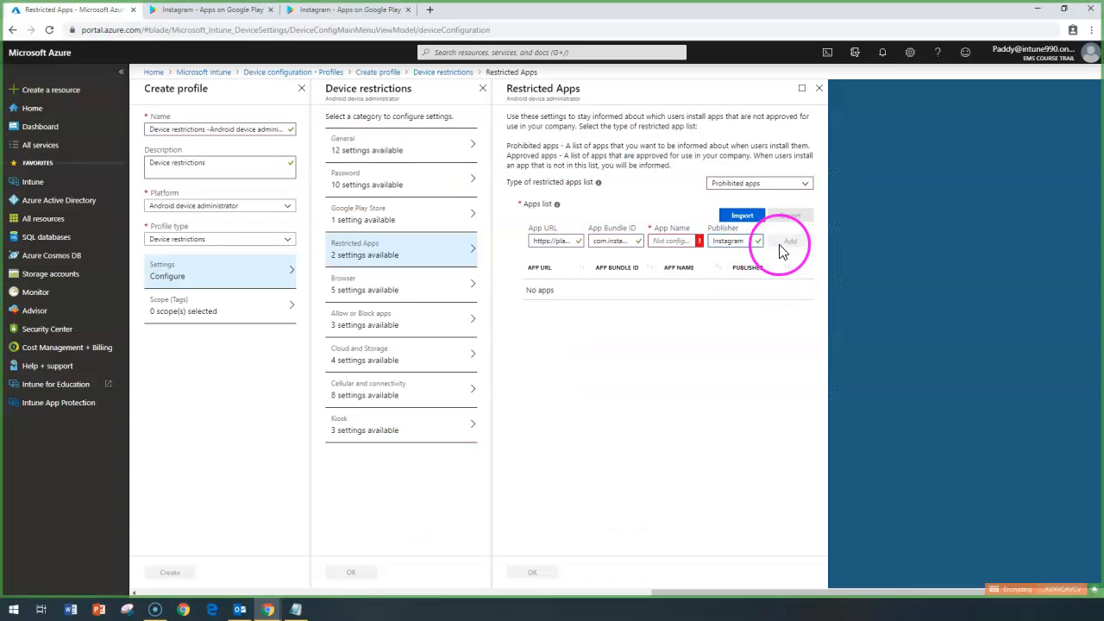
pyautogui.click(666, 242)
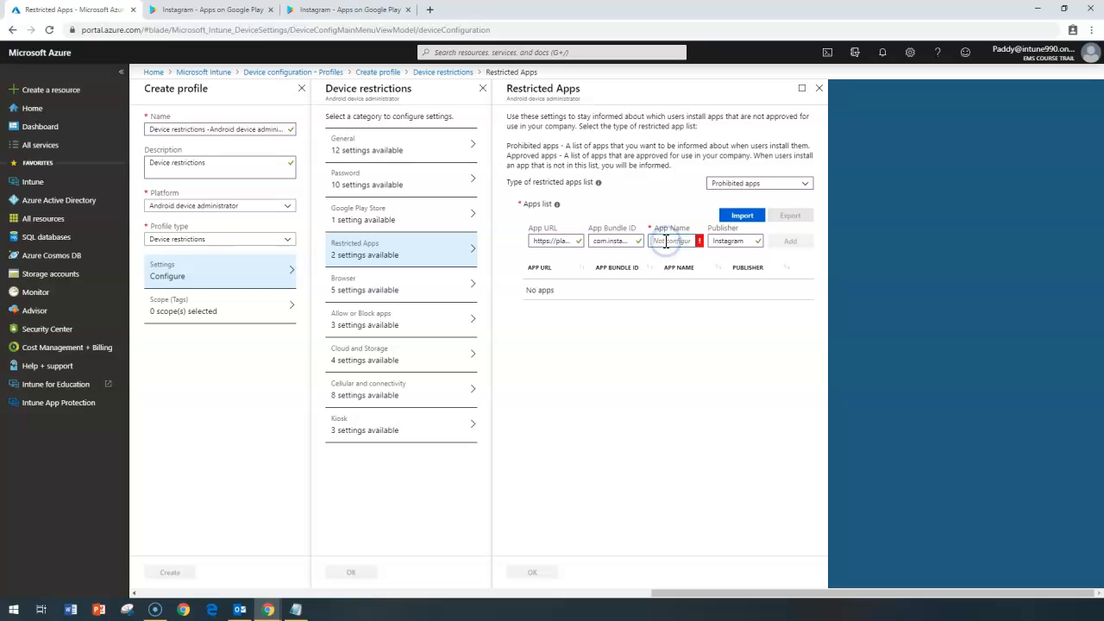
pyautogui.hotkey('ctrl', 'v')
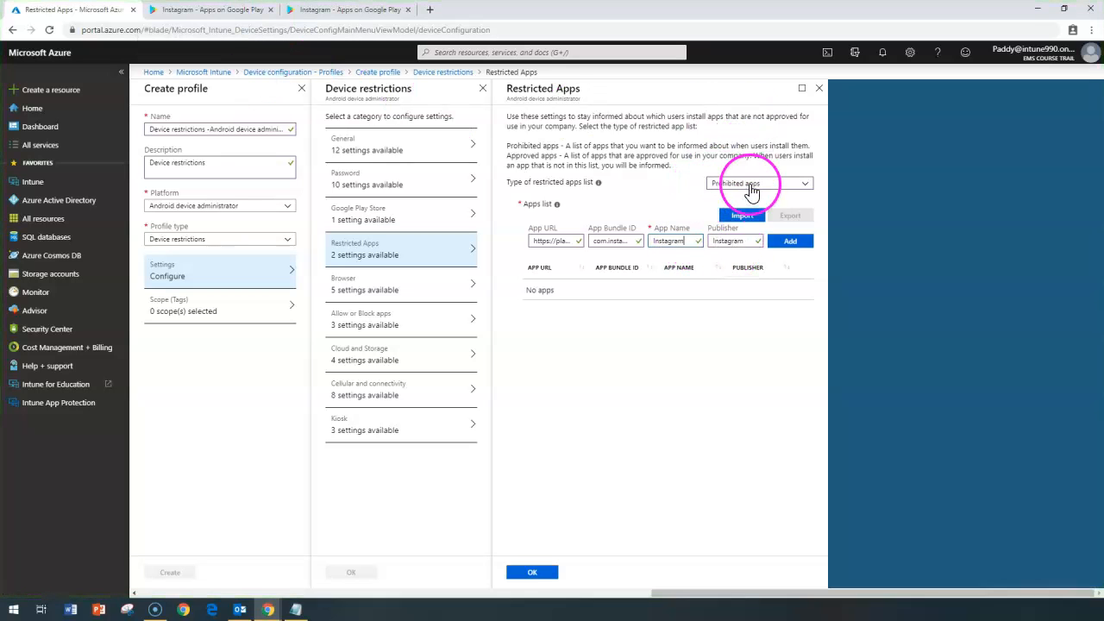
# Step: Replace the Publisher with Instagram, copied from the app's developer page on Google Play, and add the app to the prohibited apps list
pyautogui.click(744, 241)
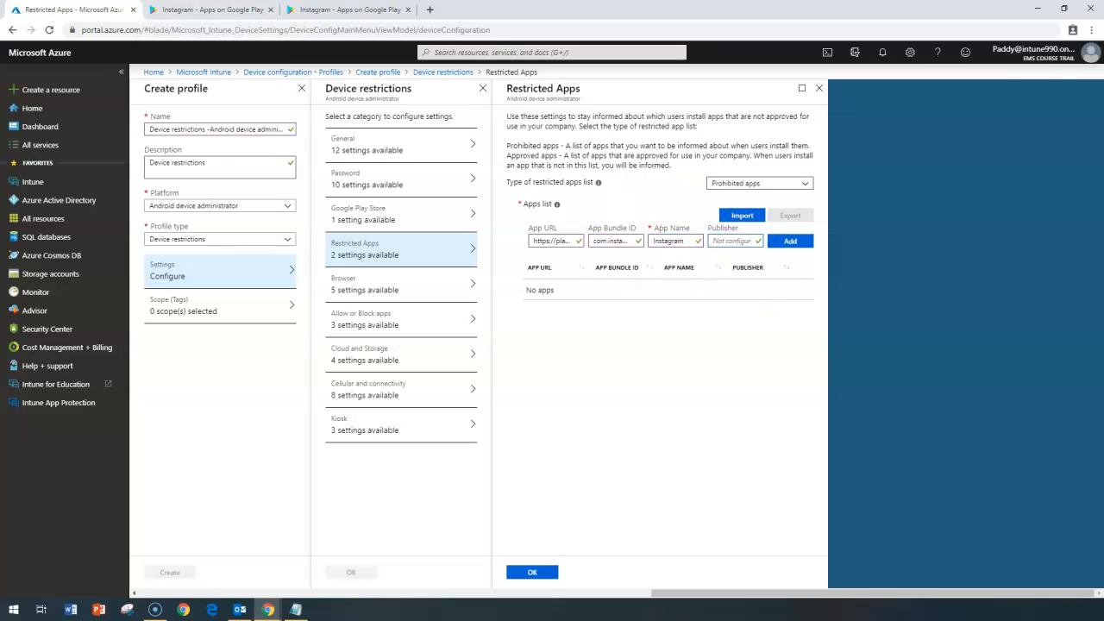
pyautogui.click(211, 9)
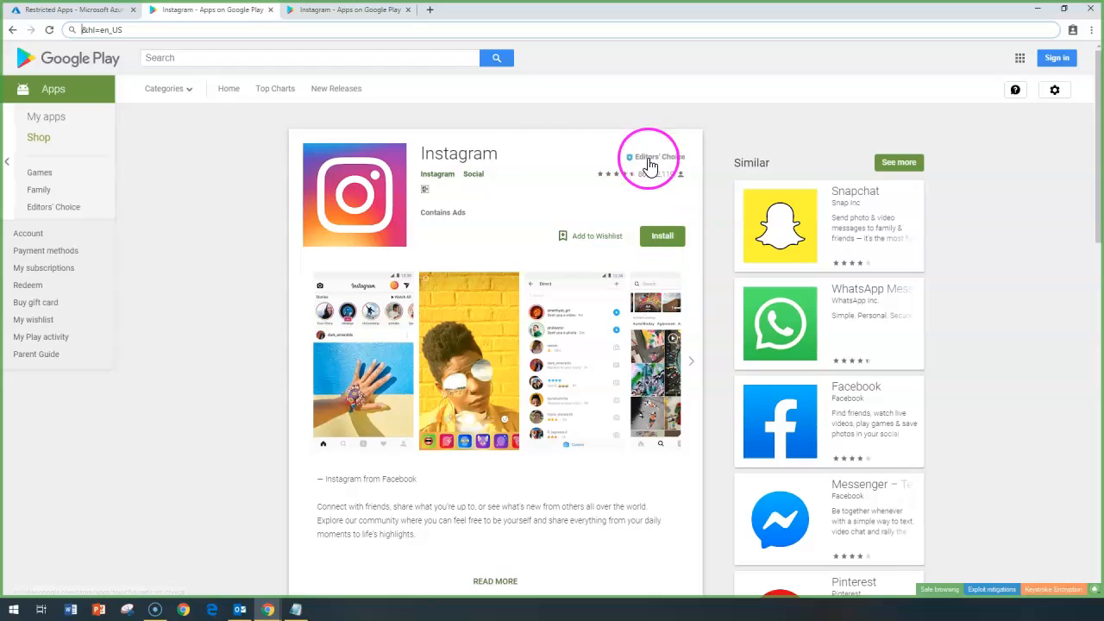
pyautogui.click(434, 177)
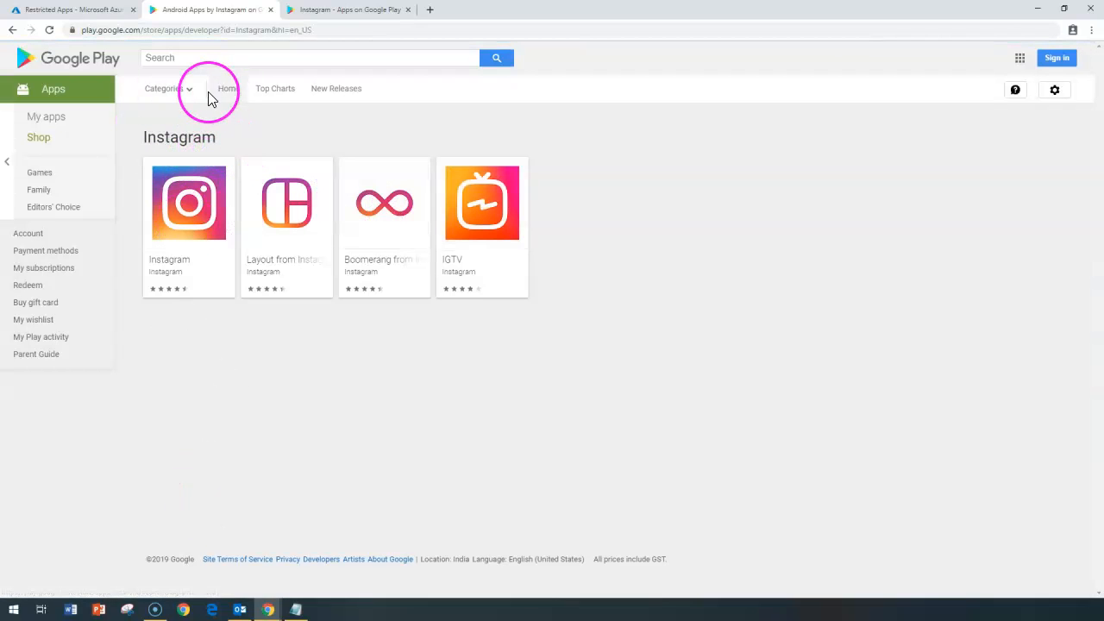
pyautogui.doubleClick(159, 145)
pyautogui.hotkey('ctrl', 'c')
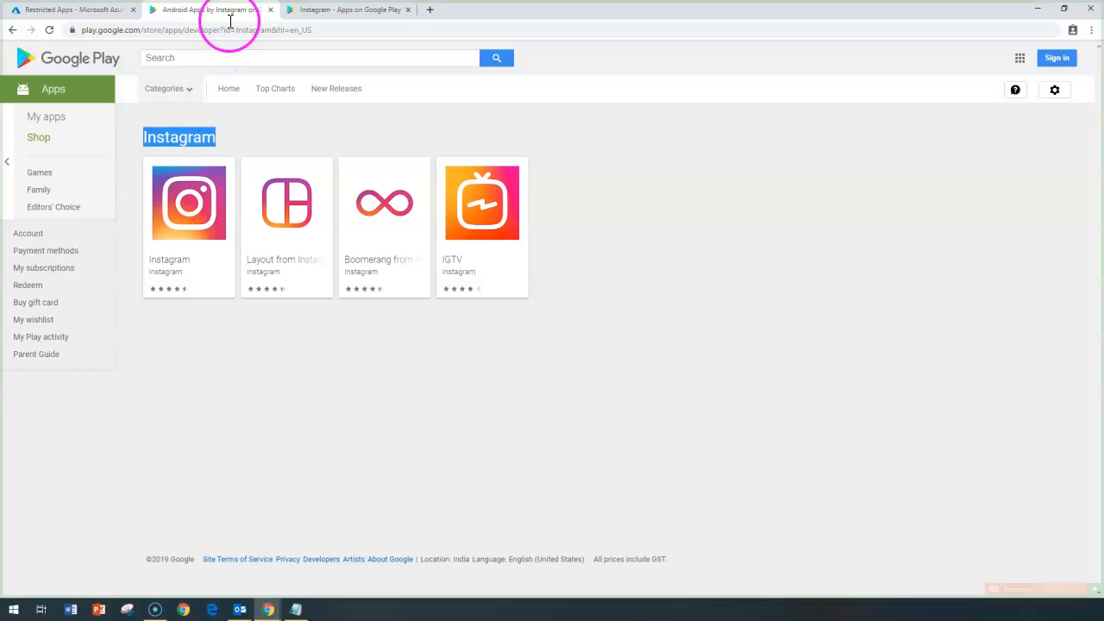
pyautogui.click(87, 10)
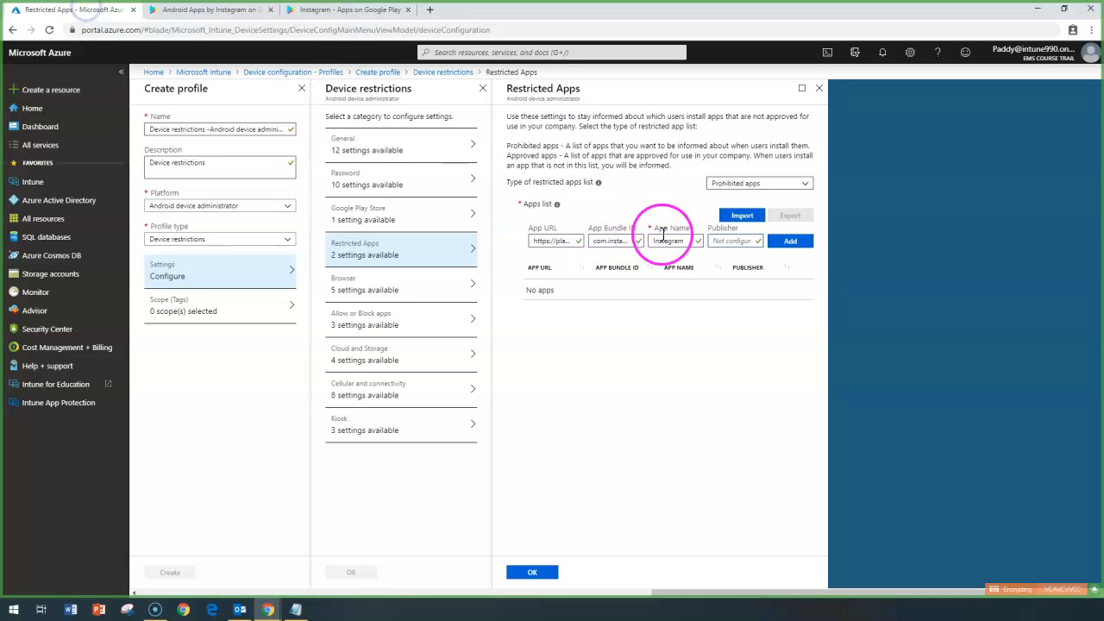
pyautogui.hotkey('ctrl', 'v')
pyautogui.click(791, 243)
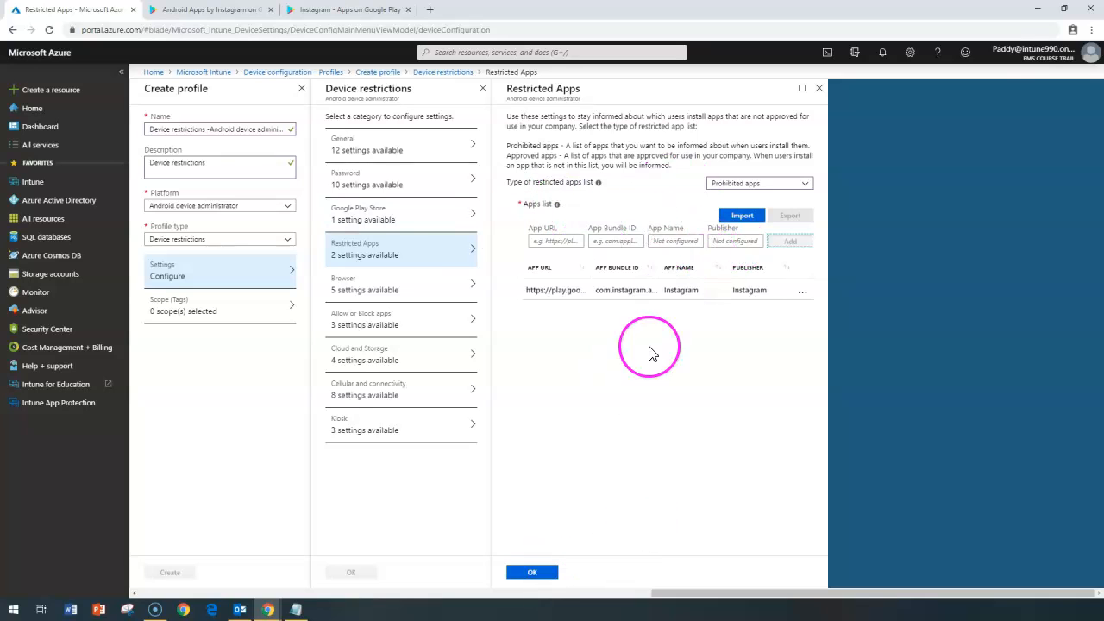
# Step: Change the type of restricted apps list to Approved apps and confirm the Restricted Apps settings
pyautogui.moveTo(569, 146); pyautogui.dragTo(807, 145)
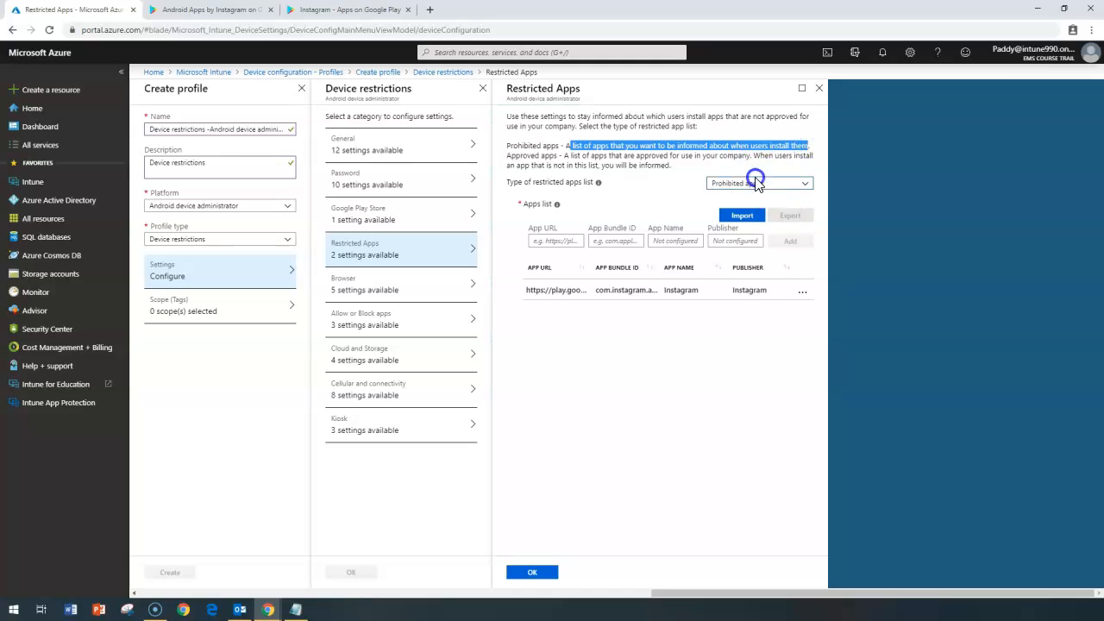
pyautogui.click(750, 183)
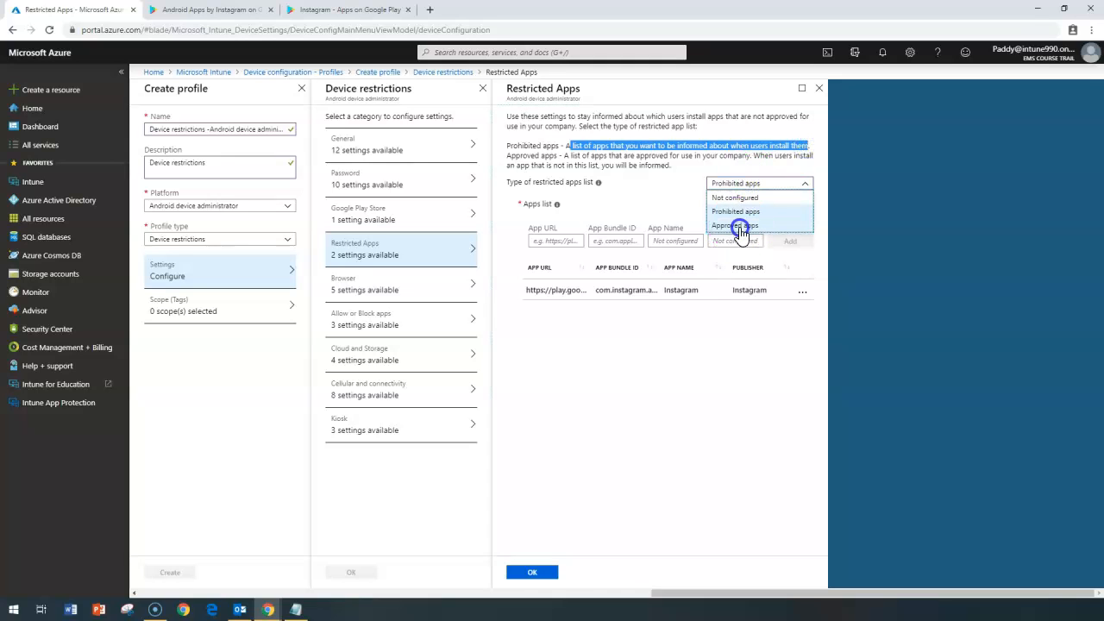
pyautogui.click(740, 227)
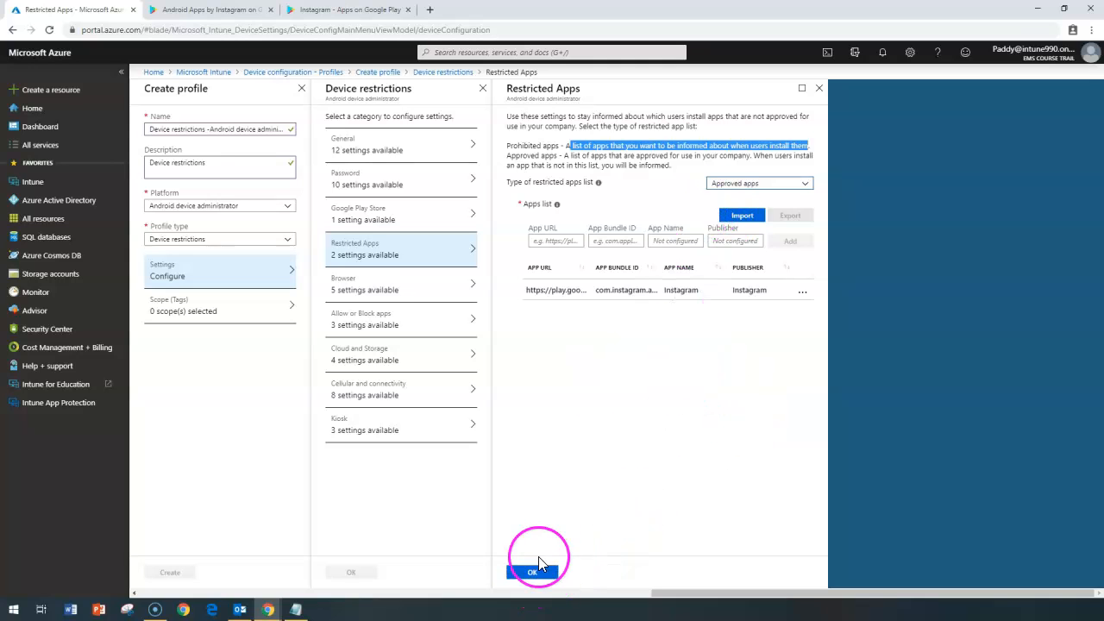
pyautogui.click(768, 184)
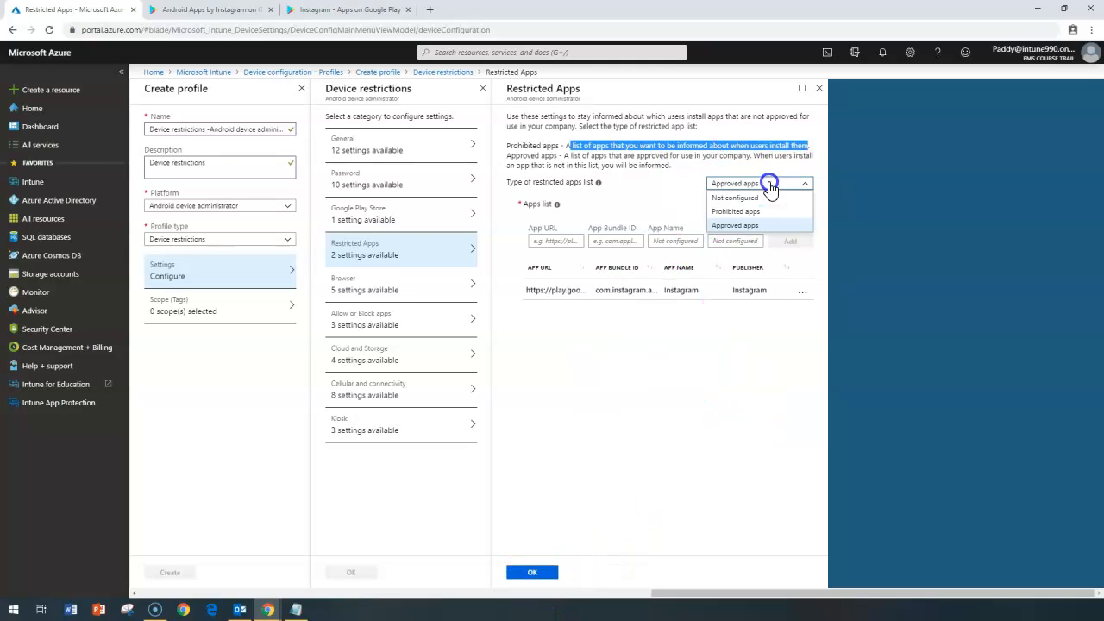
pyautogui.click(520, 573)
pyautogui.click(523, 575)
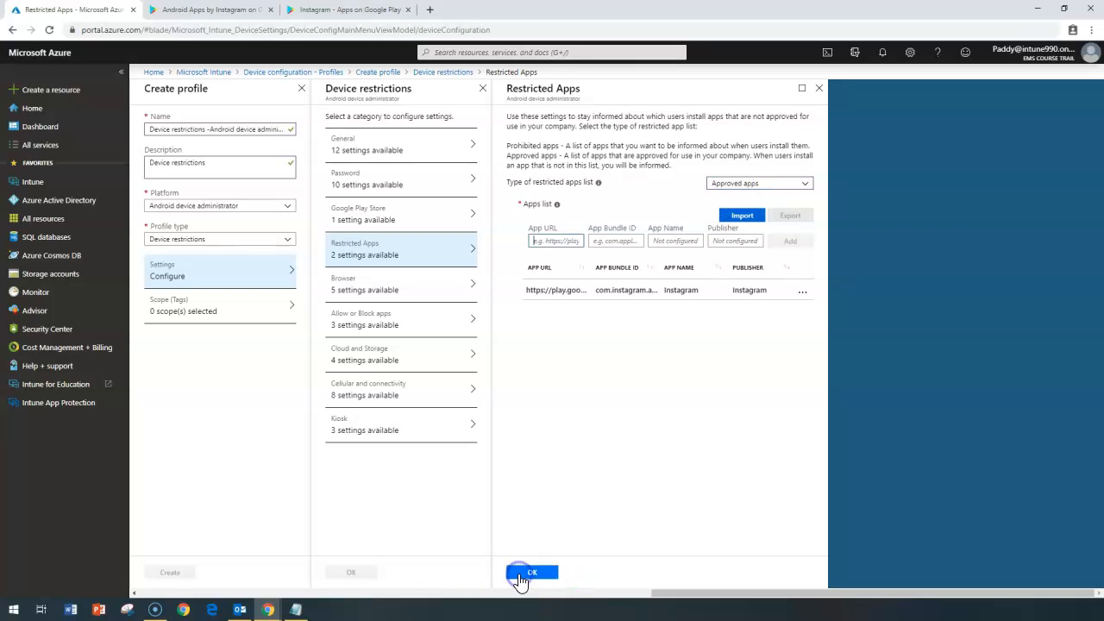
# Step: Open the Browser settings, try Block for Web browser (Samsung KNOX only), and return it to Not configured
pyautogui.click(382, 286)
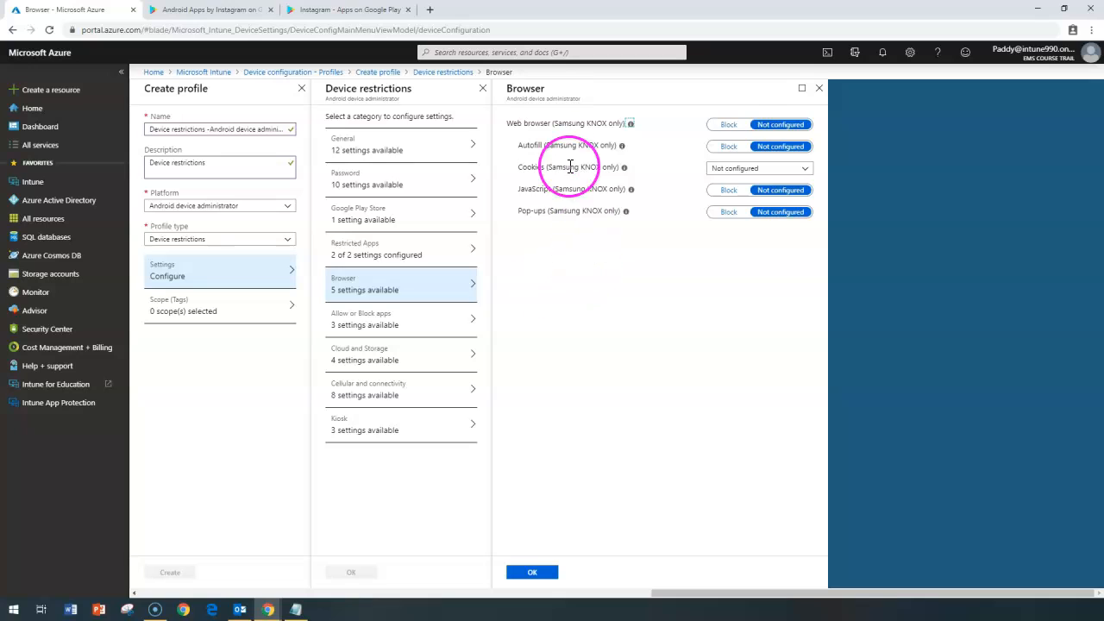
pyautogui.click(734, 125)
pyautogui.moveTo(537, 124); pyautogui.dragTo(599, 129)
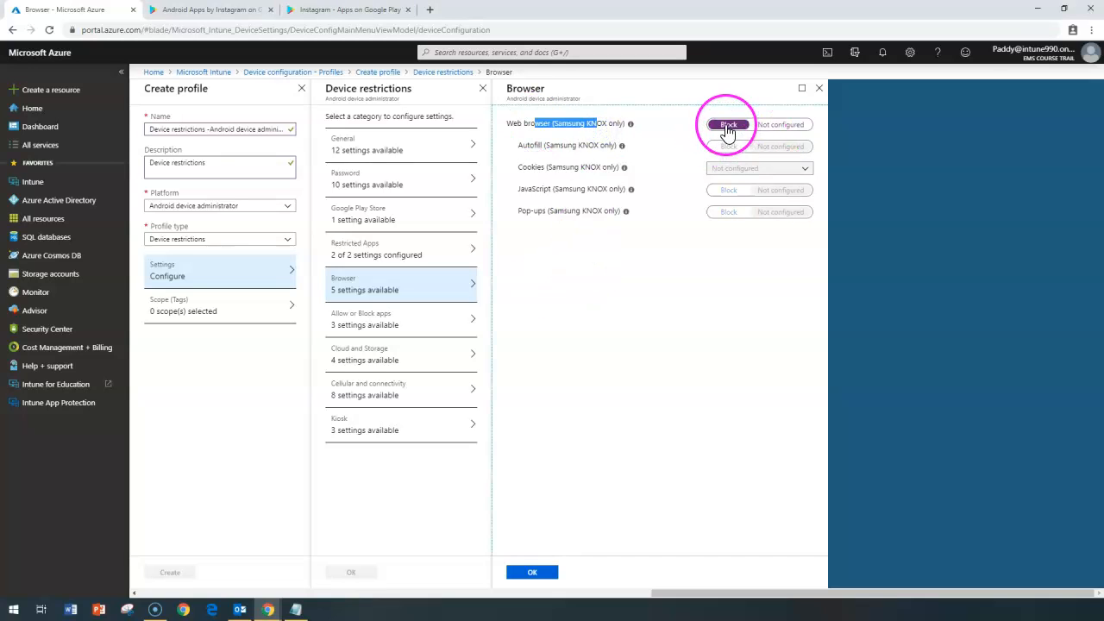
pyautogui.click(780, 129)
pyautogui.click(729, 126)
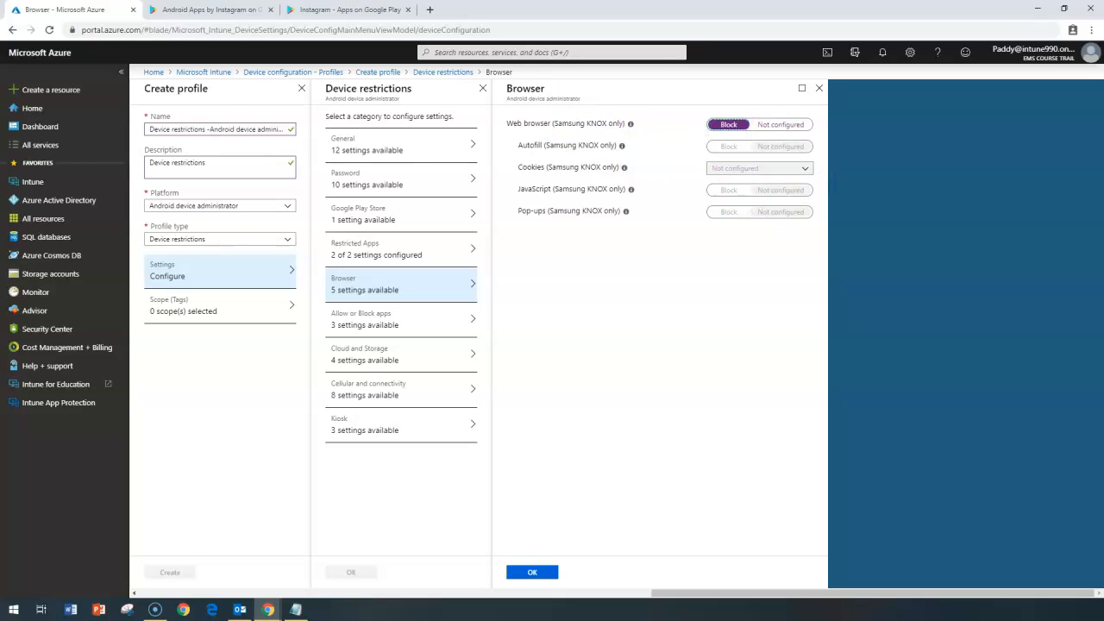
pyautogui.click(780, 124)
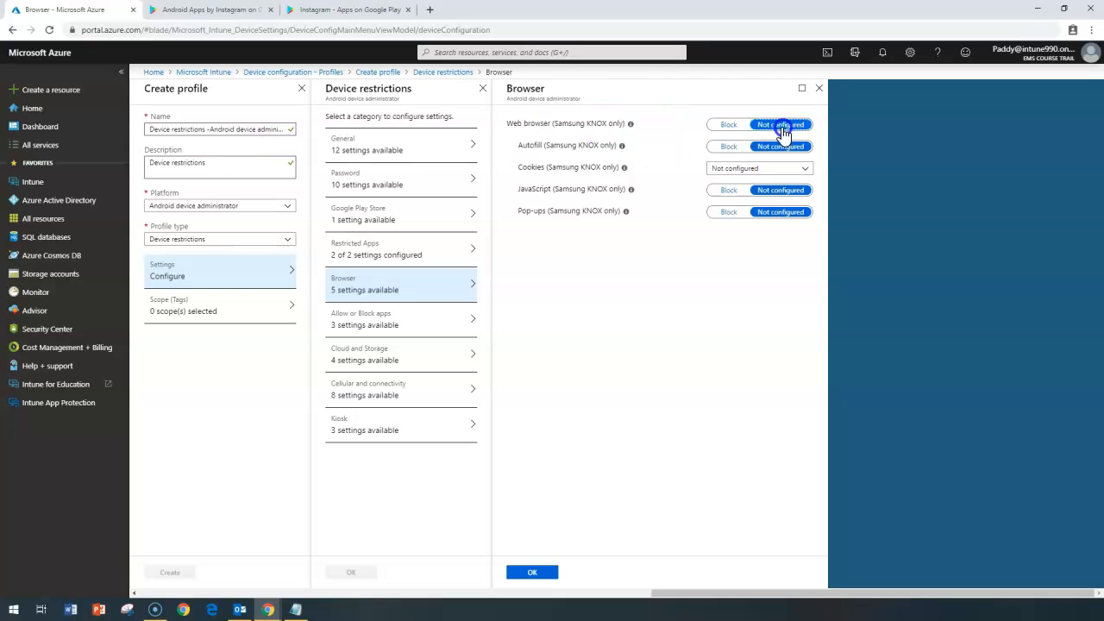
# Step: Block Autofill (Samsung KNOX only), check the available Cookies options, and confirm the Browser settings
pyautogui.click(732, 148)
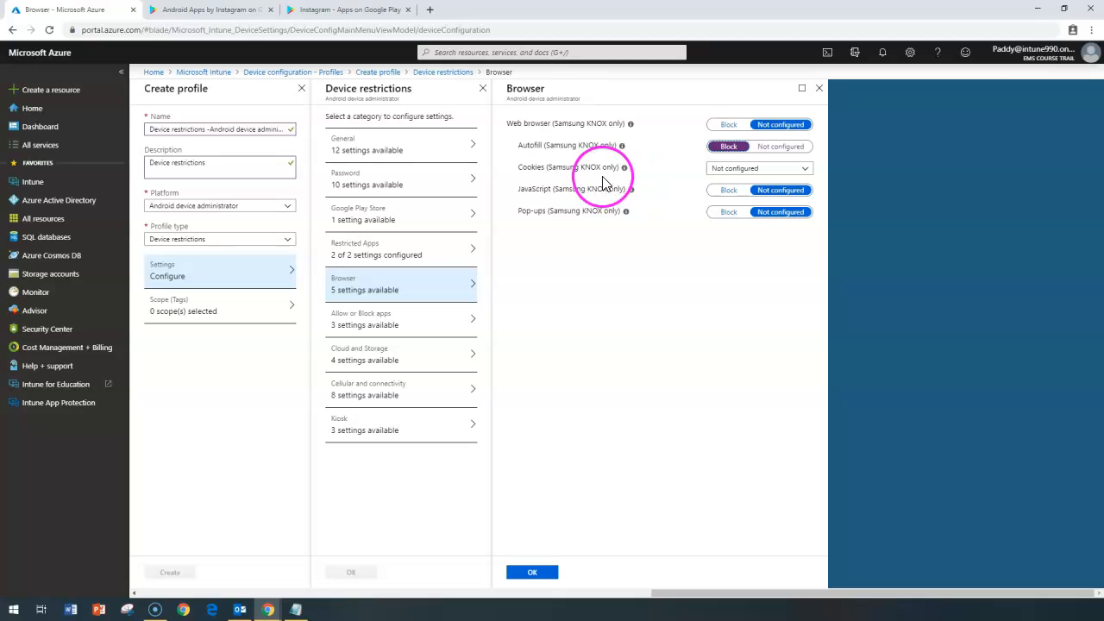
pyautogui.click(730, 171)
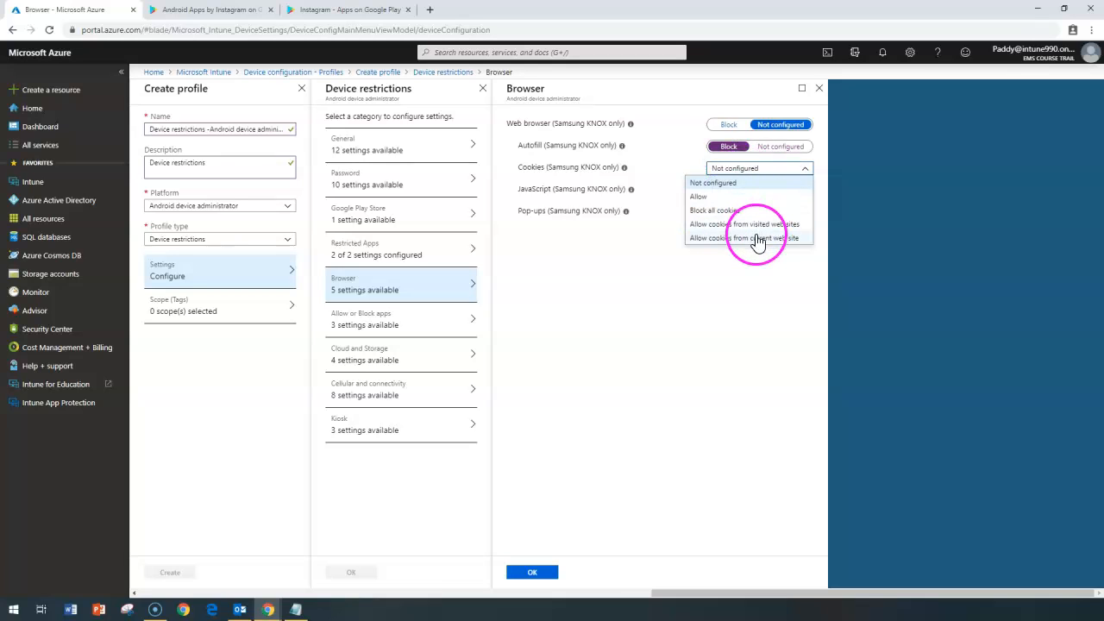
pyautogui.tripleClick(547, 189)
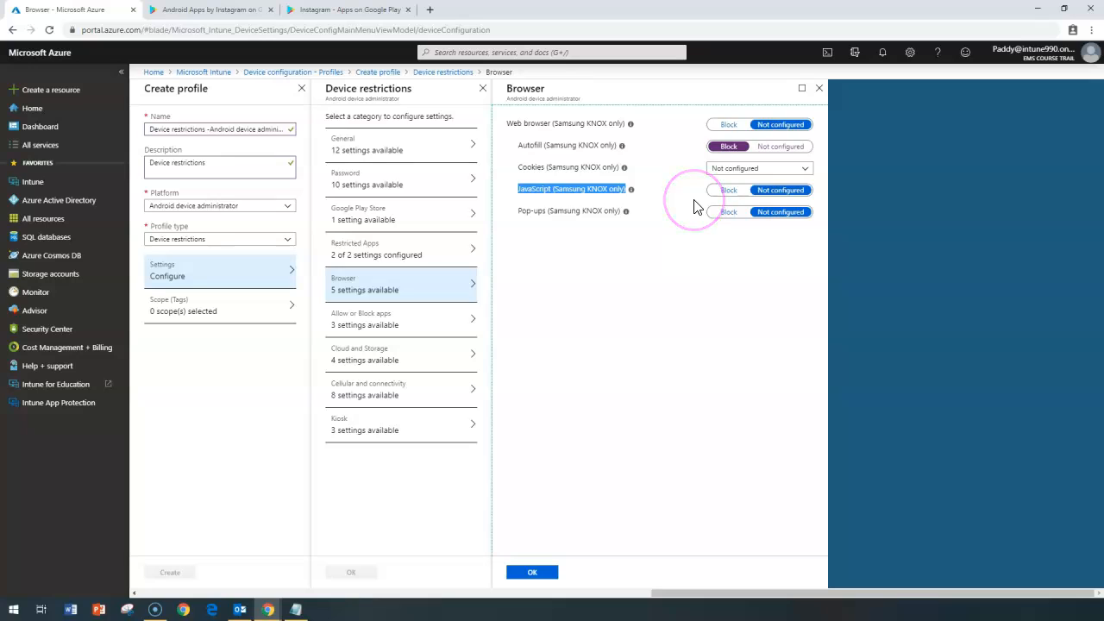
pyautogui.click(565, 214)
pyautogui.click(532, 213)
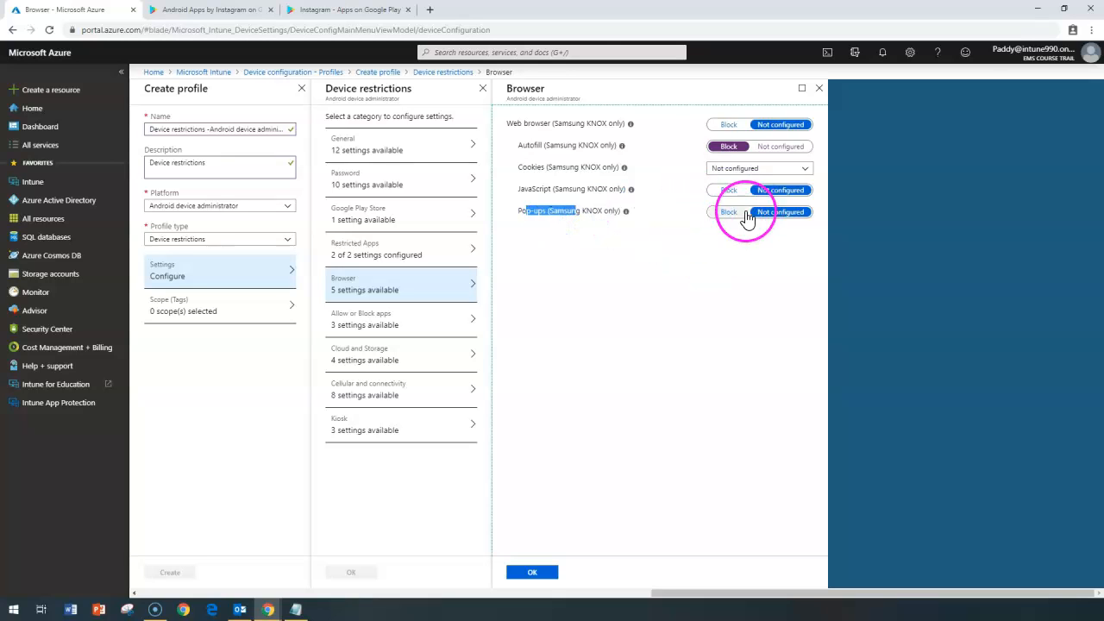
pyautogui.moveTo(507, 124); pyautogui.dragTo(621, 122)
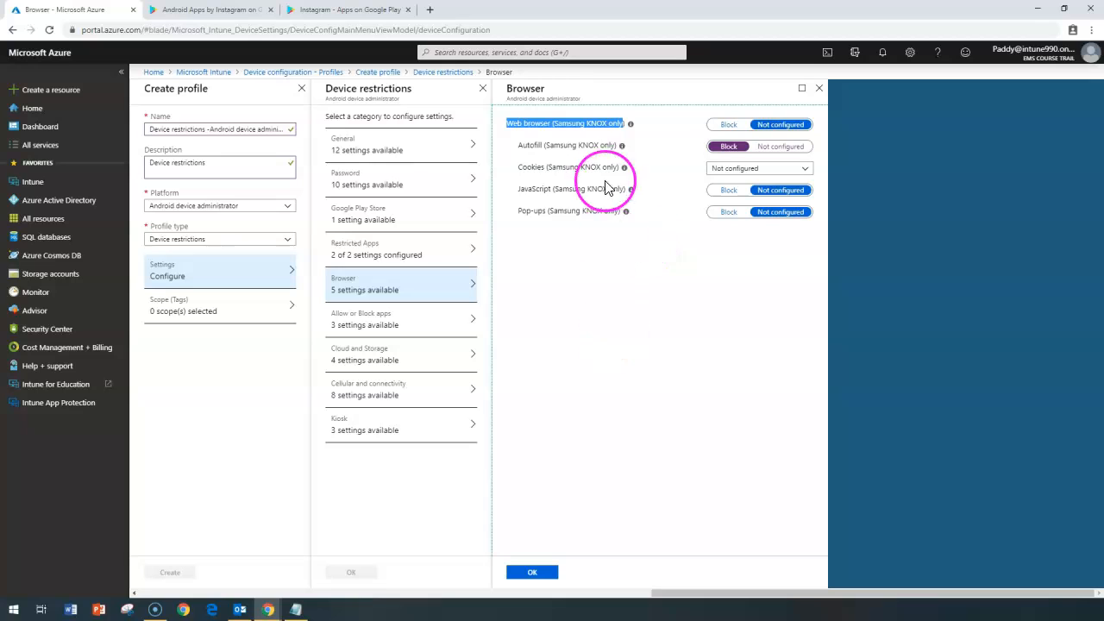
pyautogui.click(538, 574)
# Step: Open the list of apps allowed to be installed on Samsung KNOX Standard devices in the Allow or Block apps settings
pyautogui.click(423, 326)
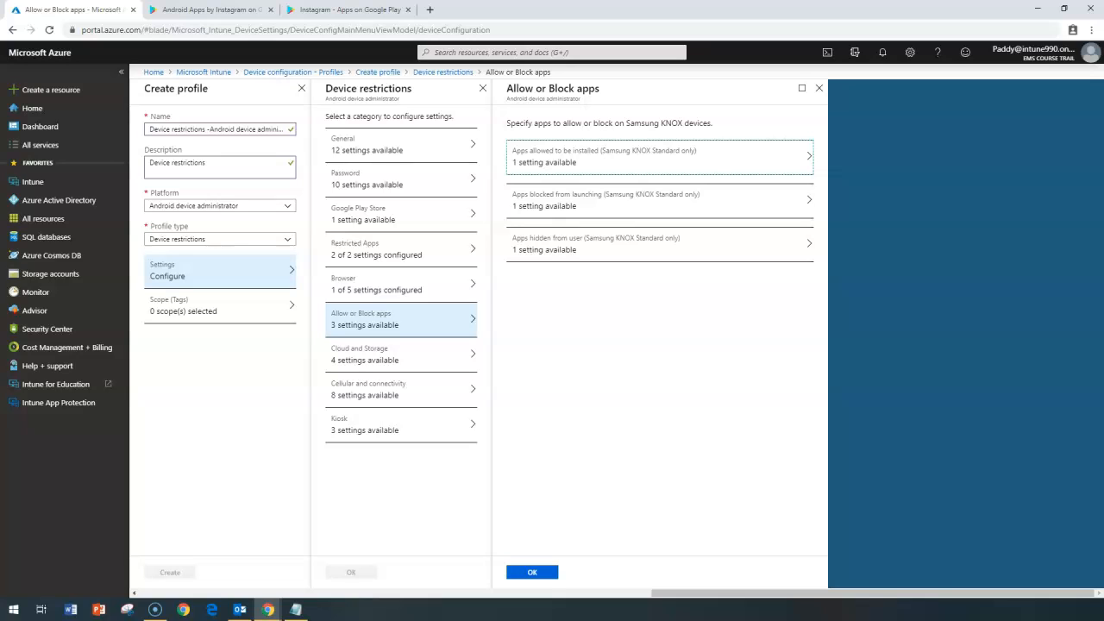
pyautogui.click(278, 431)
pyautogui.click(420, 468)
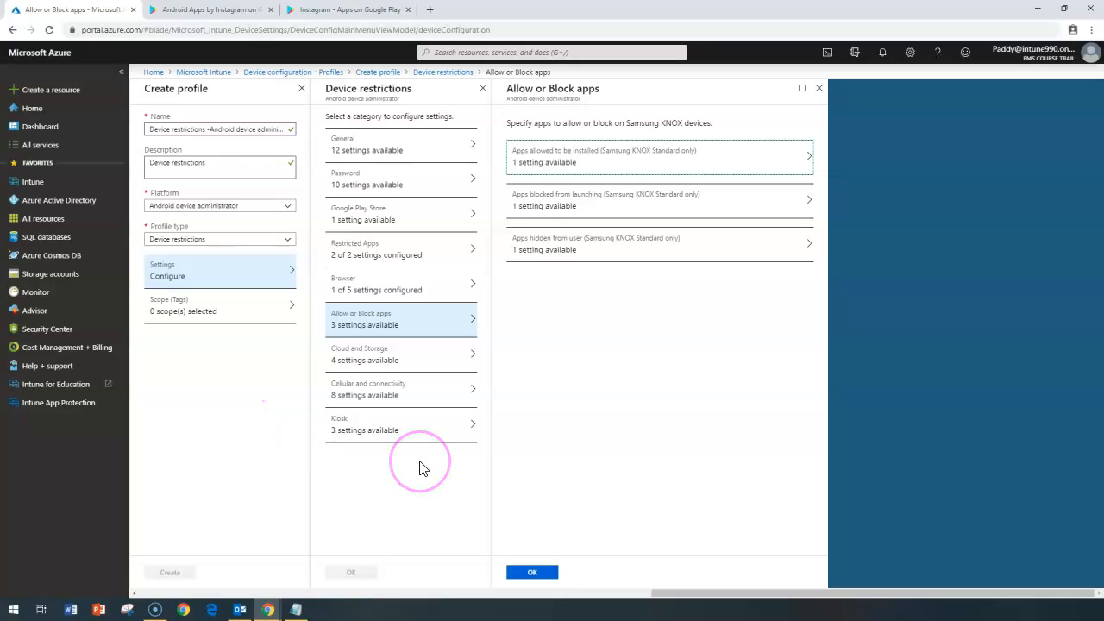
pyautogui.click(573, 177)
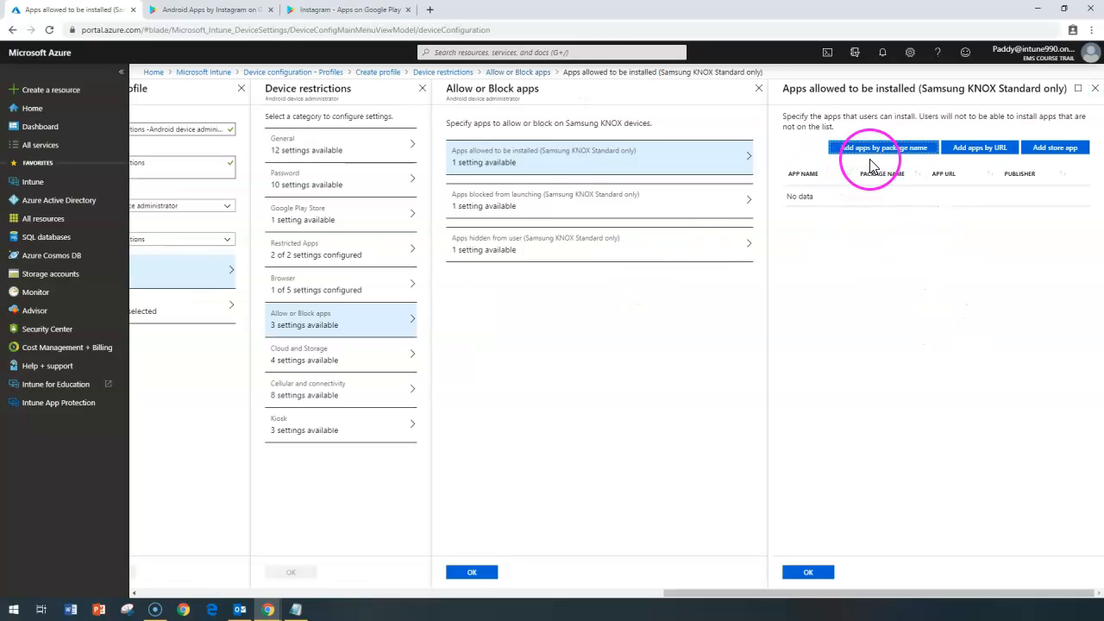
# Step: Add the PowerPoint store app to the apps allowed to be installed on Samsung KNOX Standard devices and confirm the list
pyautogui.click(921, 150)
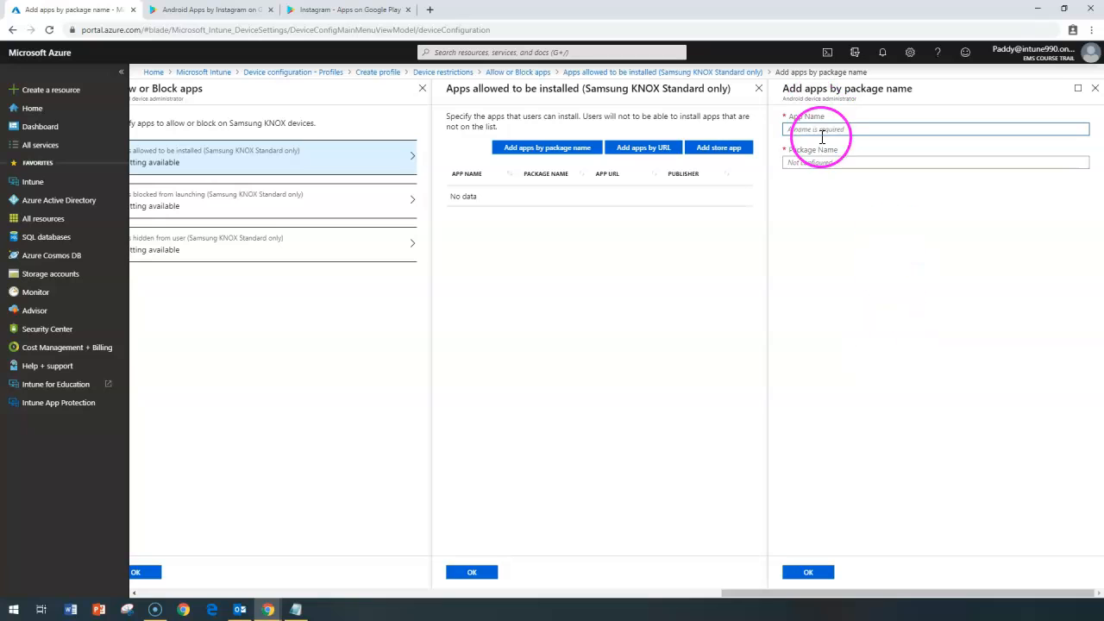
pyautogui.click(1095, 88)
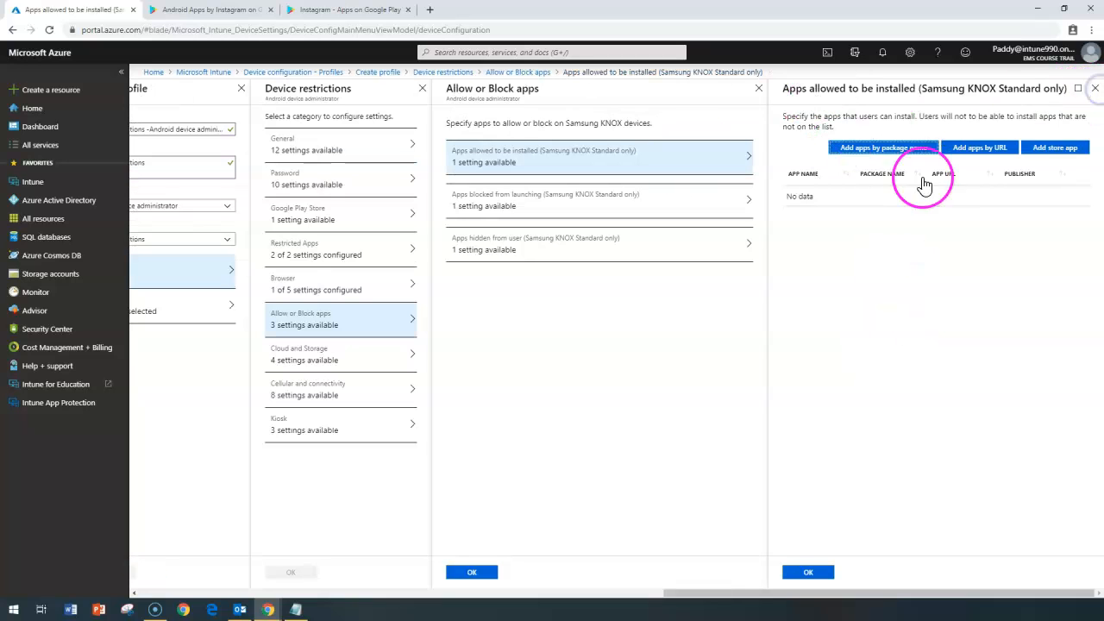
pyautogui.click(1055, 148)
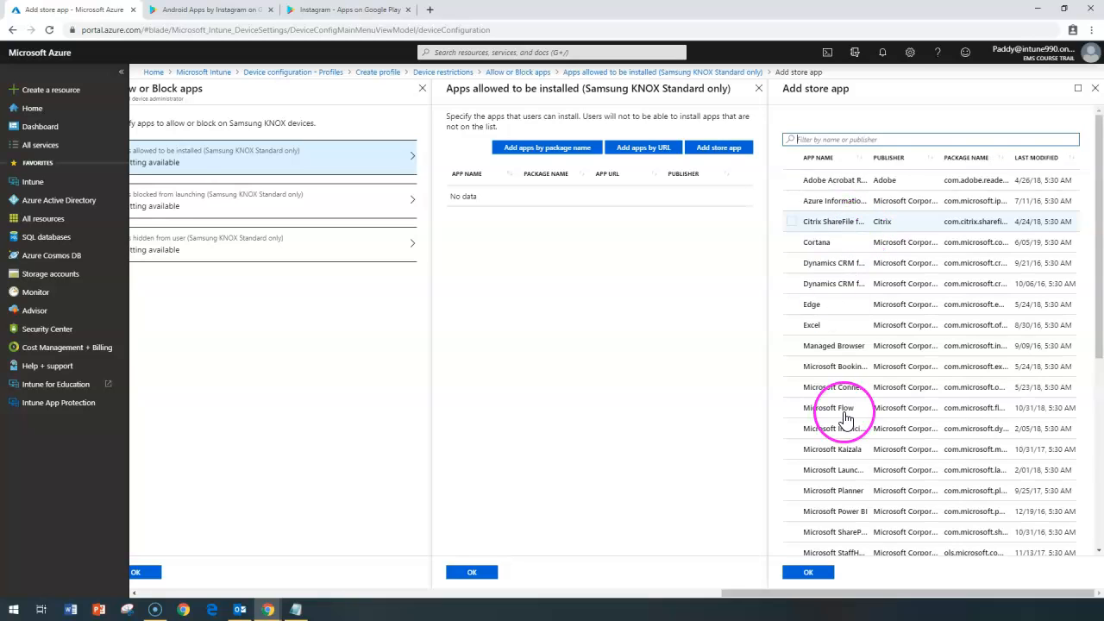
pyautogui.scroll(-4, 828, 414)
pyautogui.click(880, 394)
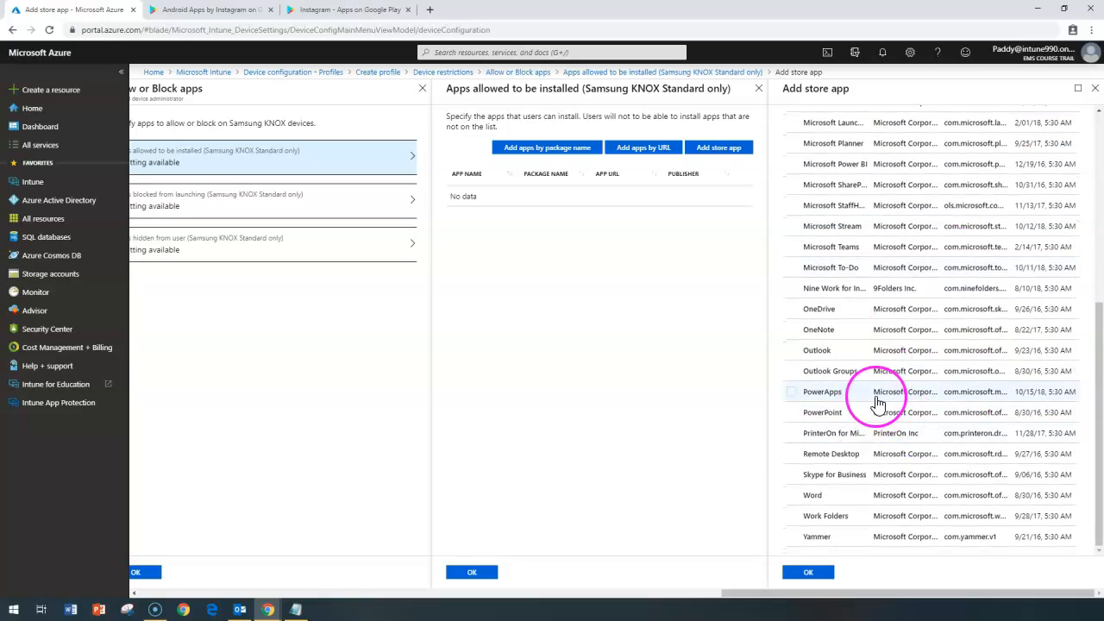
pyautogui.click(855, 414)
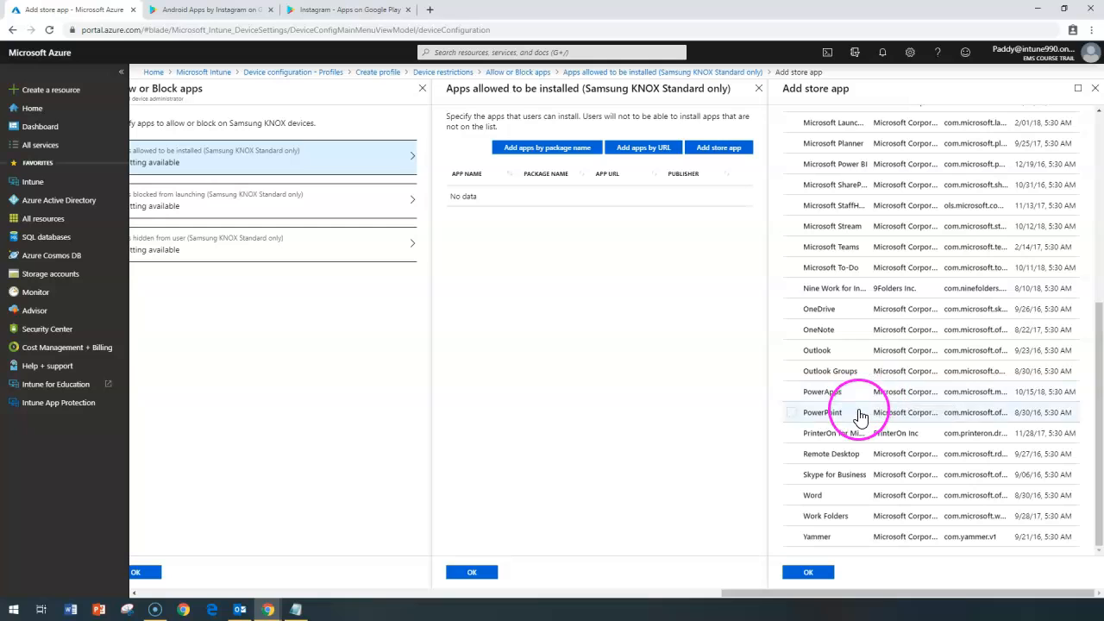
pyautogui.click(811, 573)
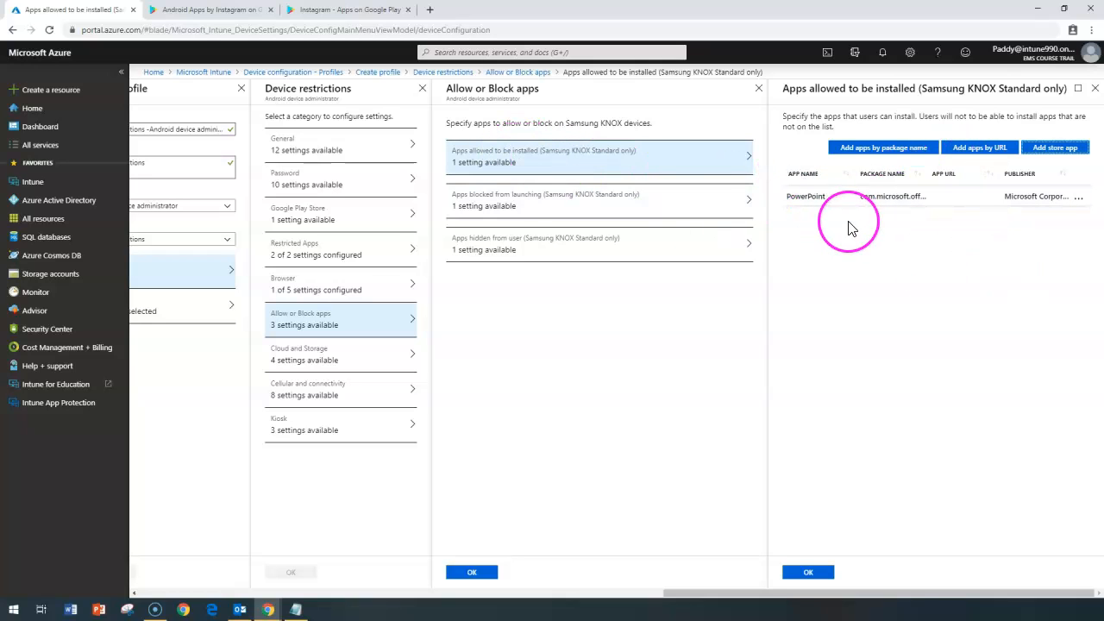
pyautogui.click(809, 574)
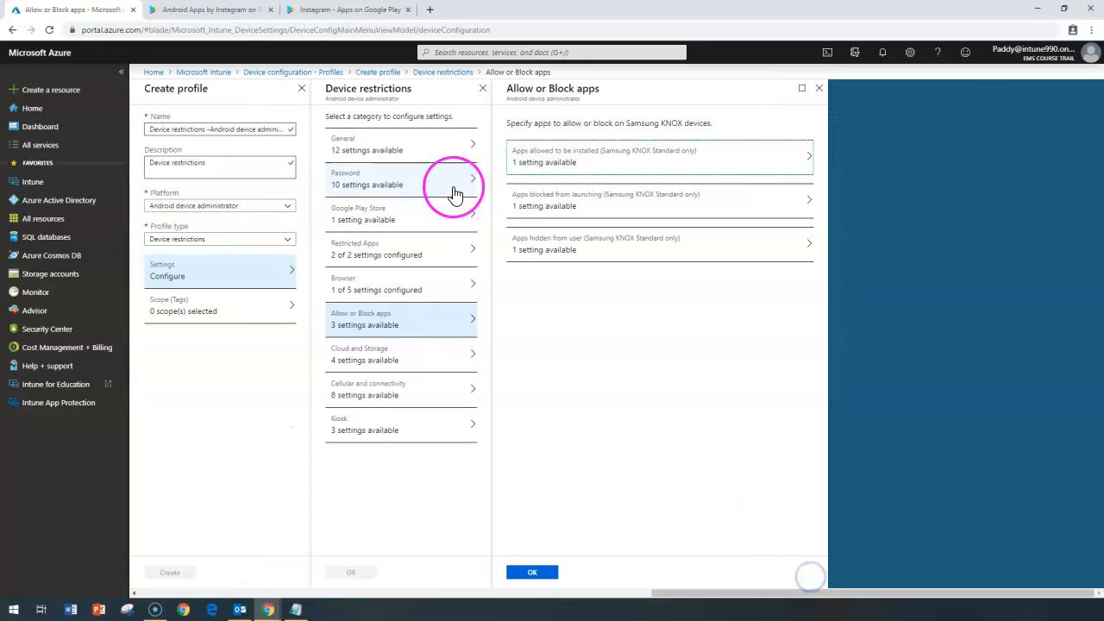
# Step: Add the Excel store app to the apps blocked from launching on Samsung KNOX Standard devices and confirm the list
pyautogui.click(568, 208)
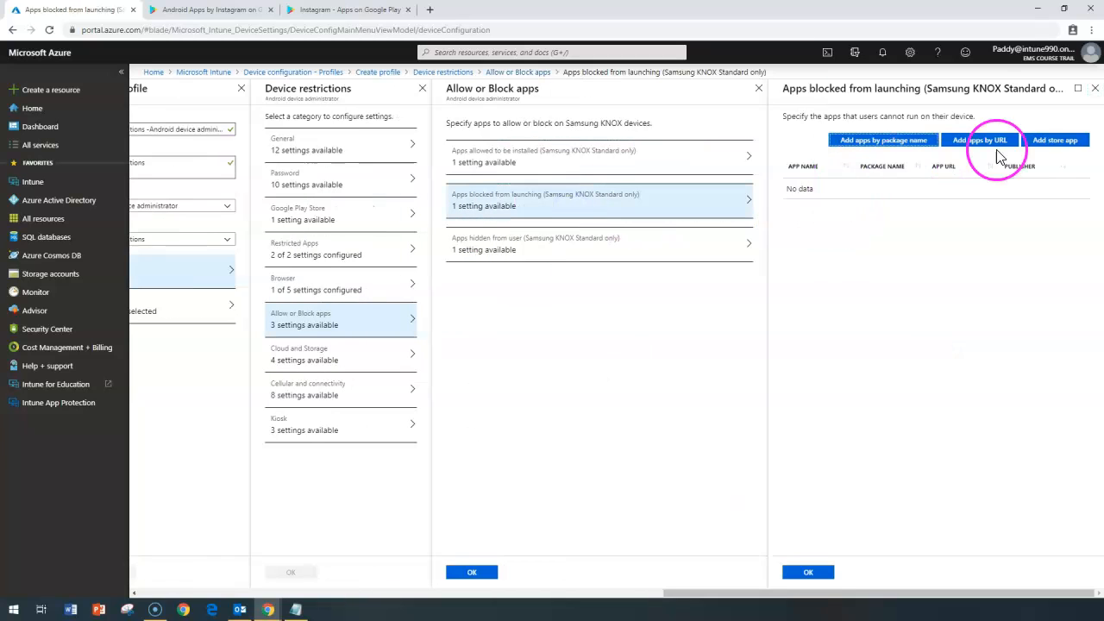
pyautogui.click(1062, 145)
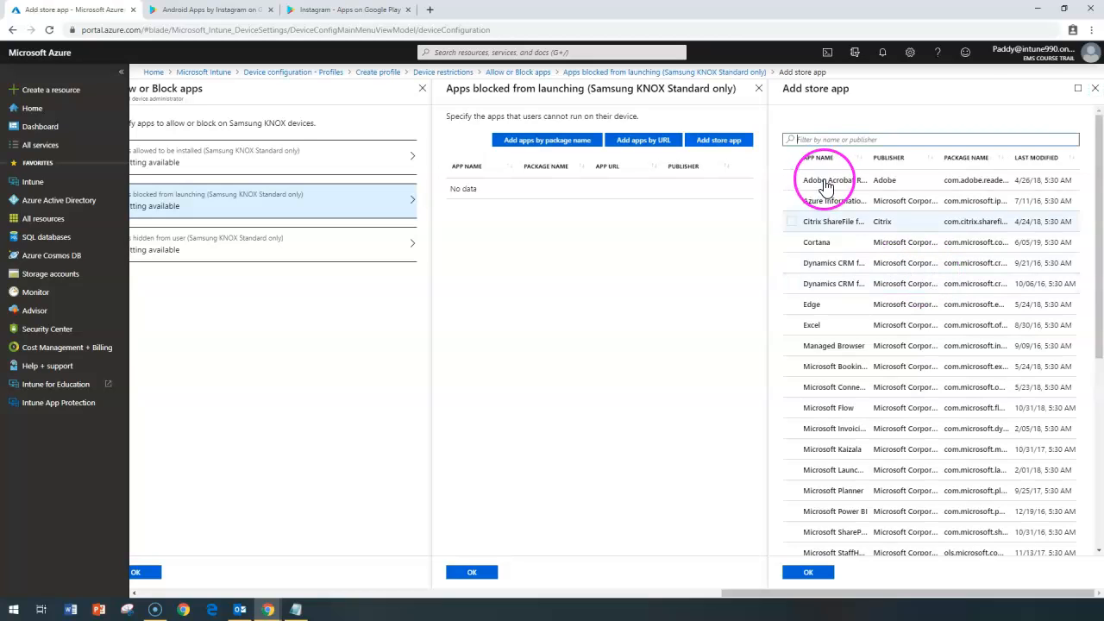
pyautogui.click(836, 180)
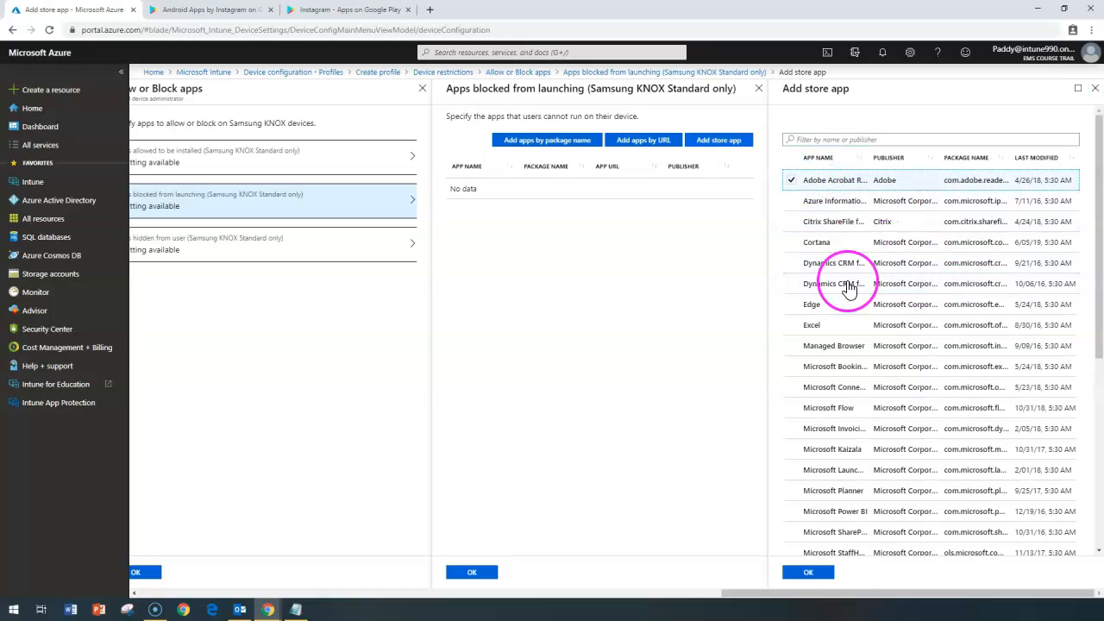
pyautogui.click(791, 179)
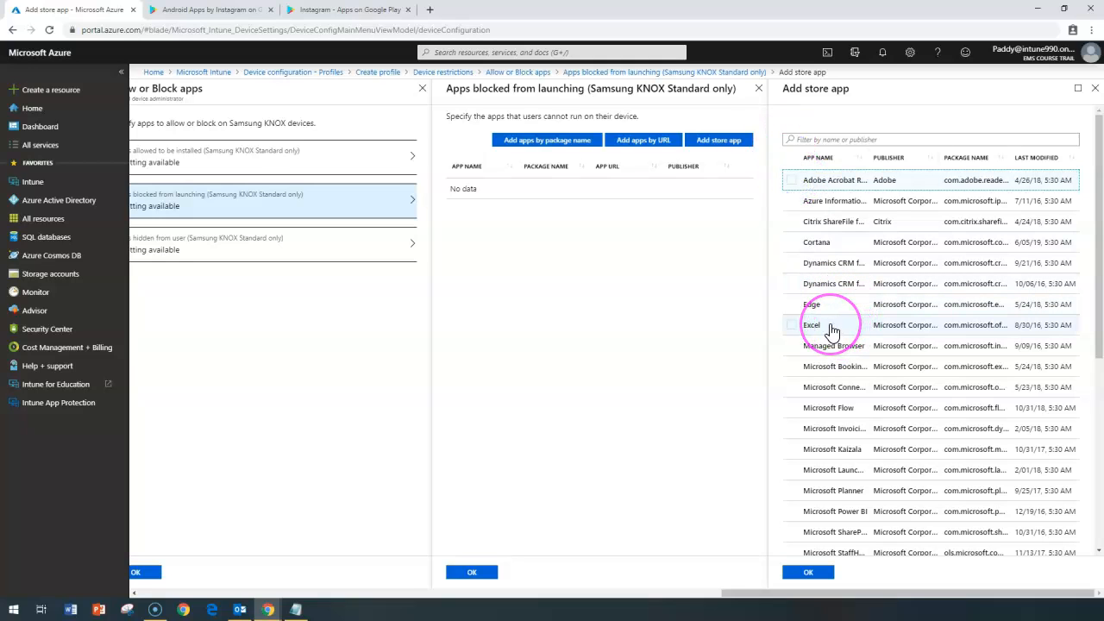
pyautogui.click(817, 334)
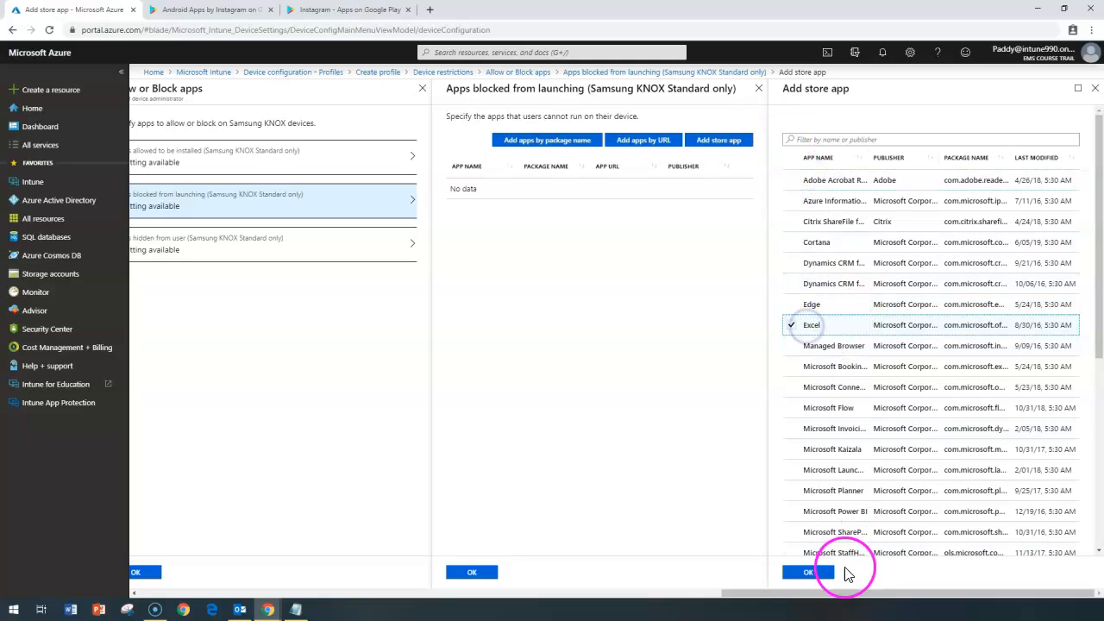
pyautogui.scroll(-5, 845, 482)
pyautogui.click(846, 485)
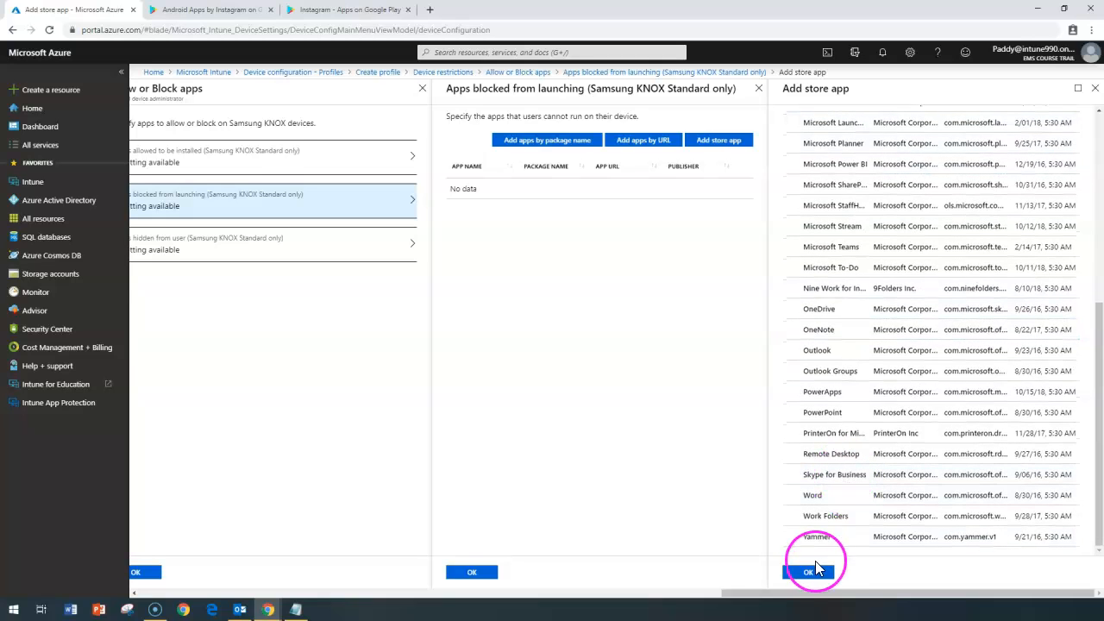
pyautogui.click(811, 575)
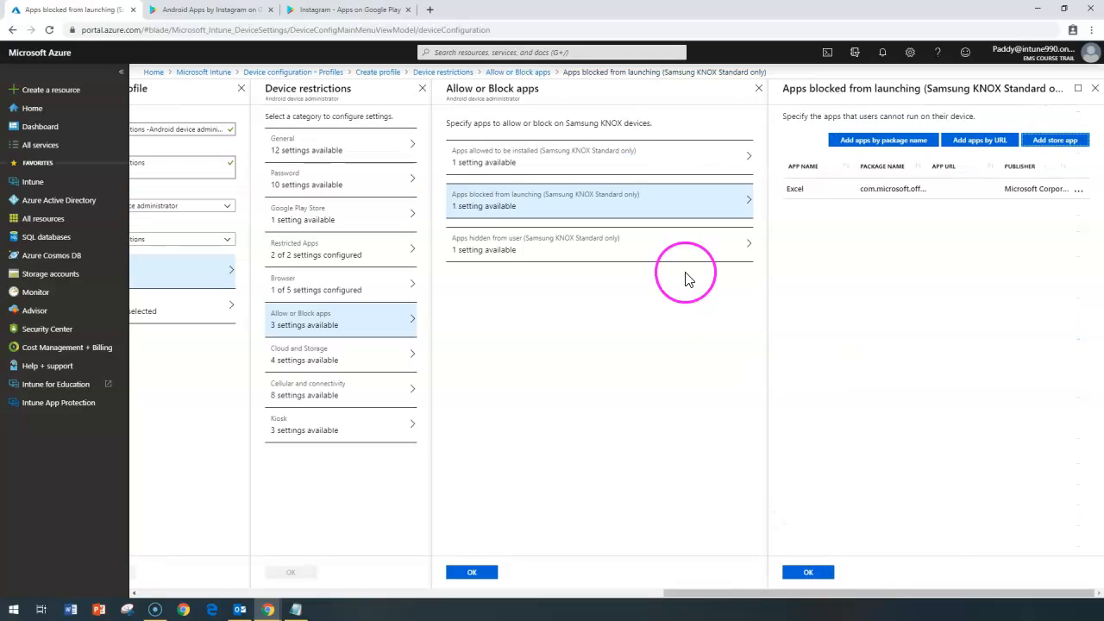
pyautogui.click(808, 572)
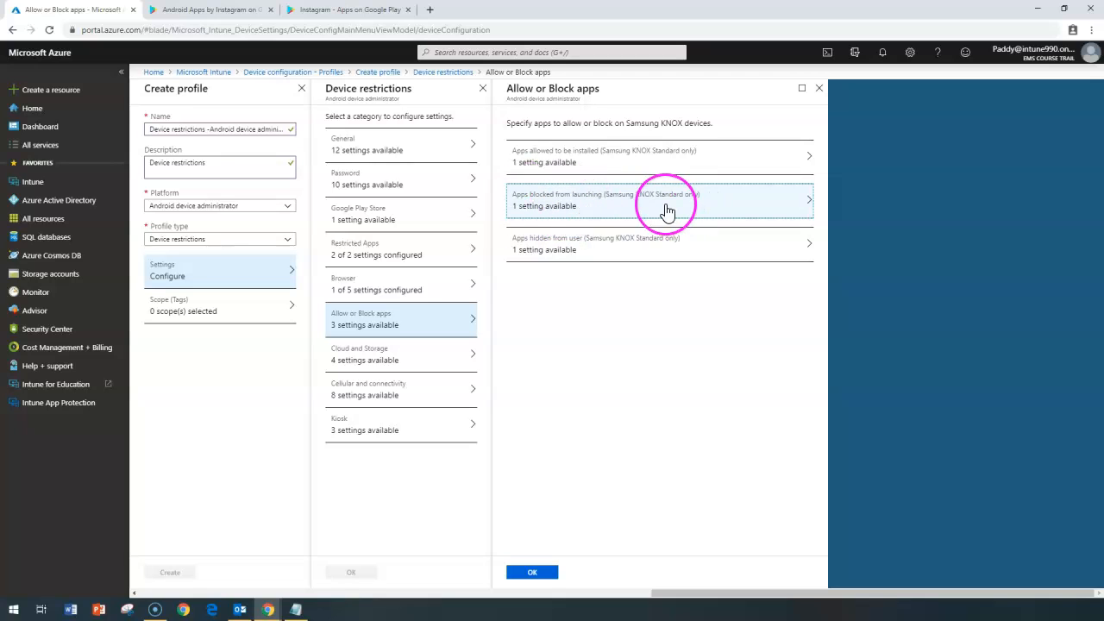
# Step: Add the Microsoft Flow store app to the apps hidden from the user and confirm the Allow or Block apps settings
pyautogui.click(656, 251)
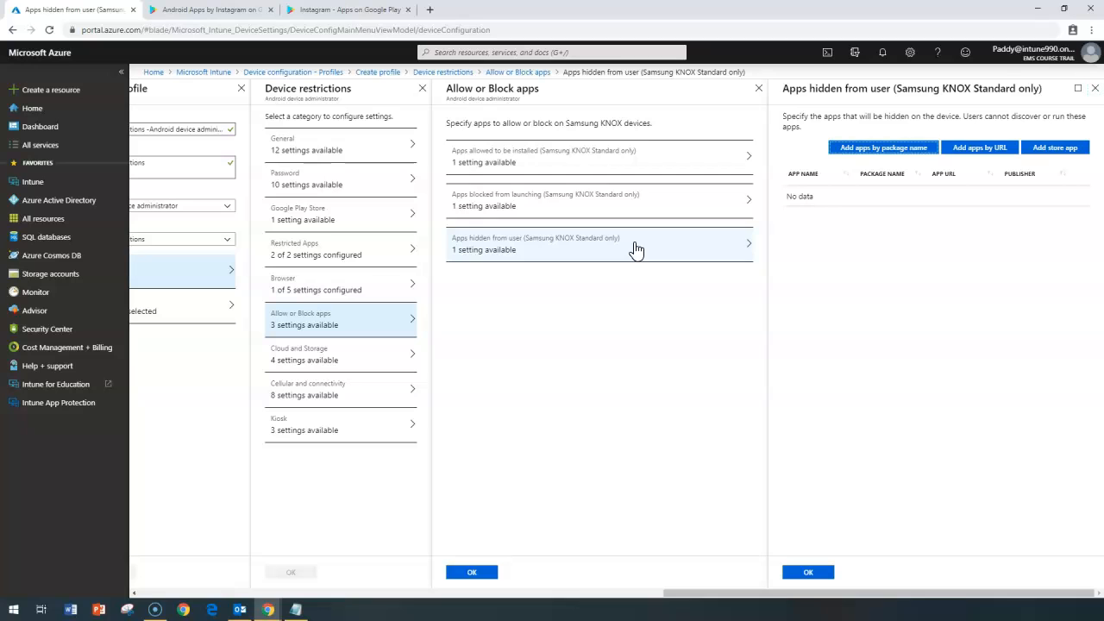
pyautogui.click(1069, 149)
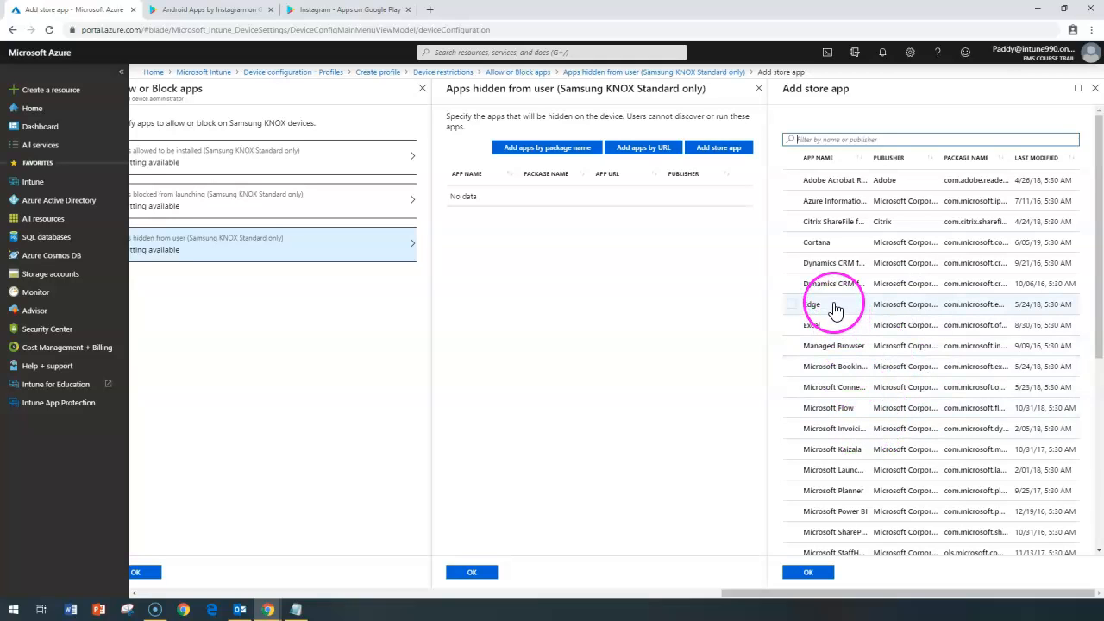
pyautogui.click(852, 407)
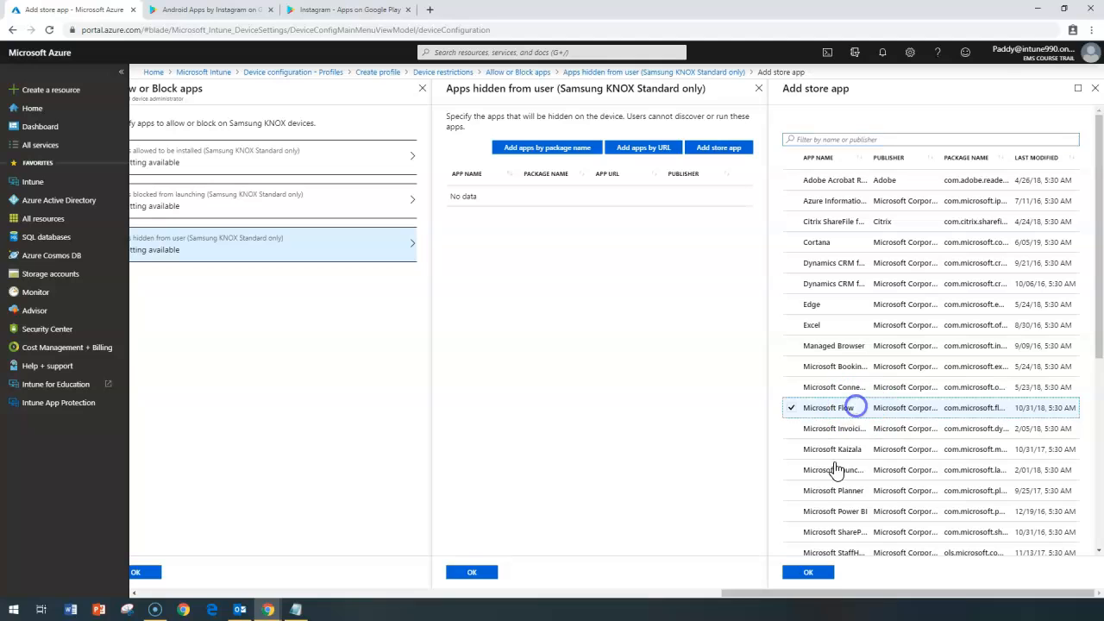
pyautogui.click(809, 572)
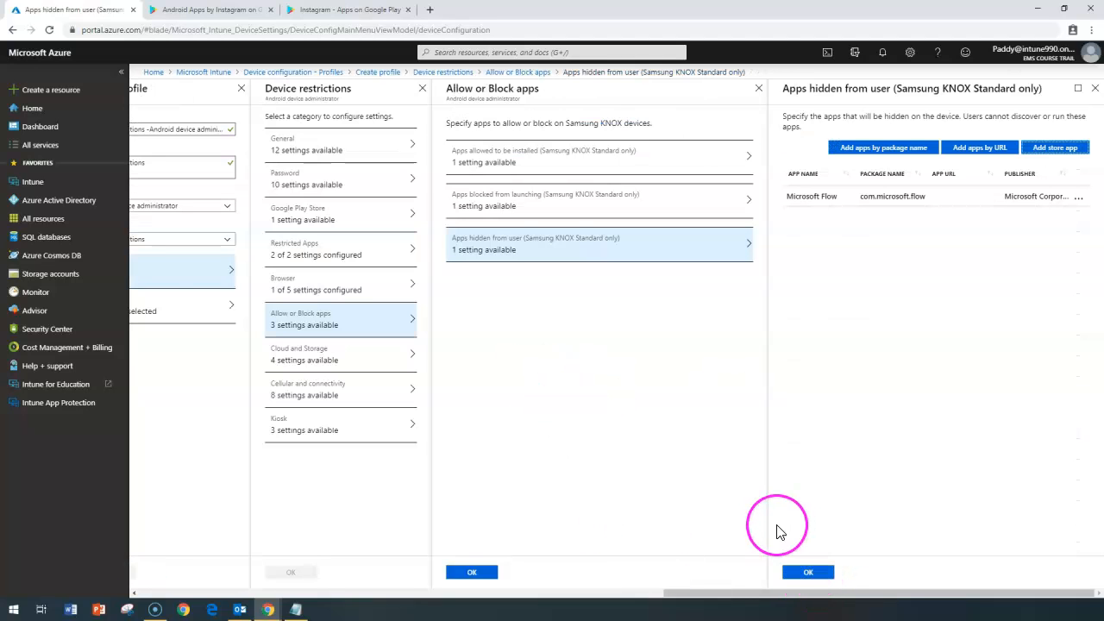
pyautogui.click(807, 573)
pyautogui.click(531, 573)
# Step: Block Google backup and Google account auto sync (Samsung KNOX only) in the Cloud and Storage settings
pyautogui.click(414, 359)
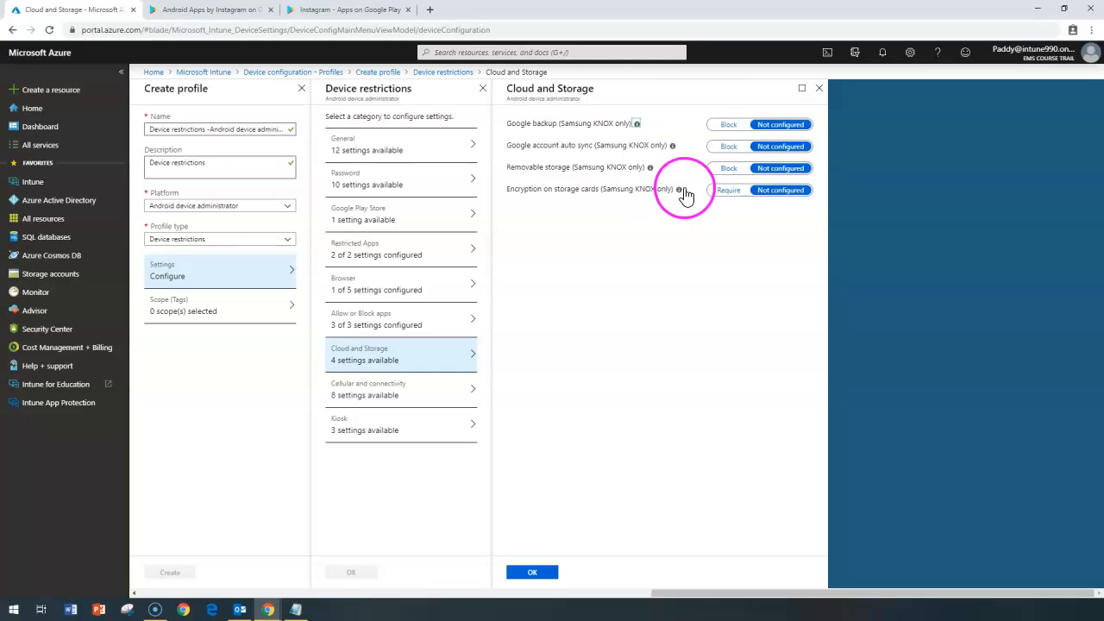
pyautogui.moveTo(517, 123); pyautogui.dragTo(577, 146)
pyautogui.click(729, 124)
pyautogui.click(729, 146)
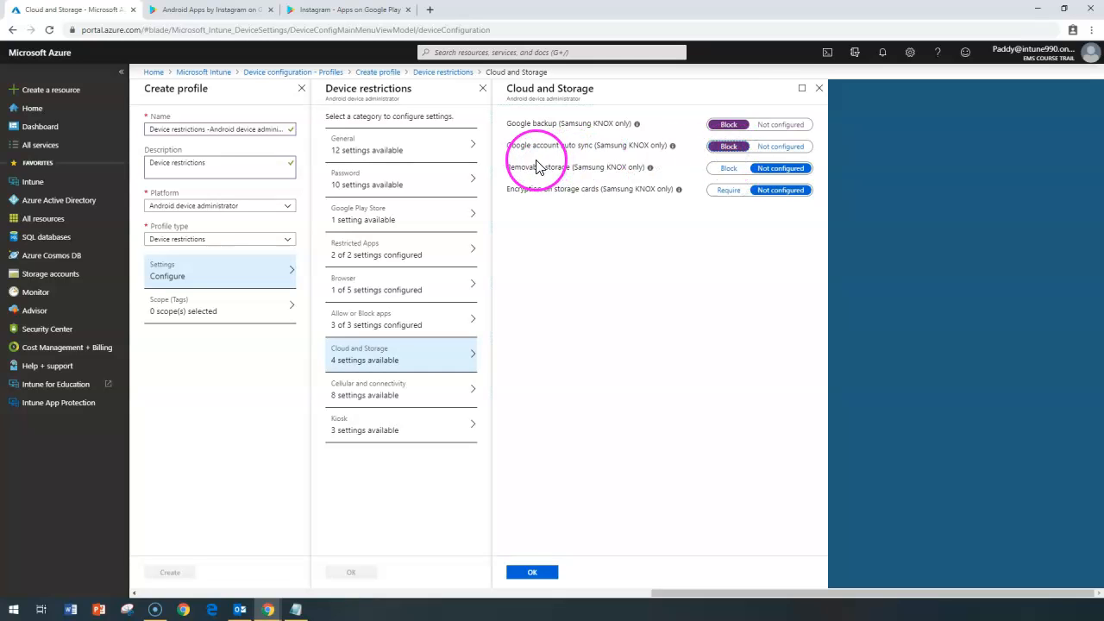
pyautogui.moveTo(672, 146)
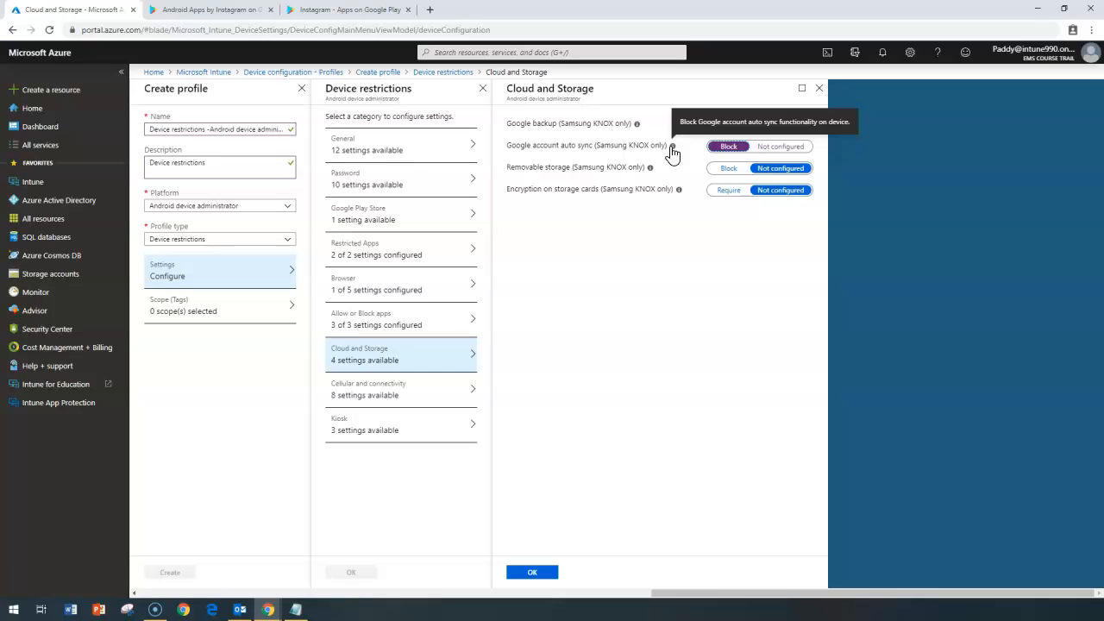
pyautogui.moveTo(579, 125); pyautogui.dragTo(603, 143)
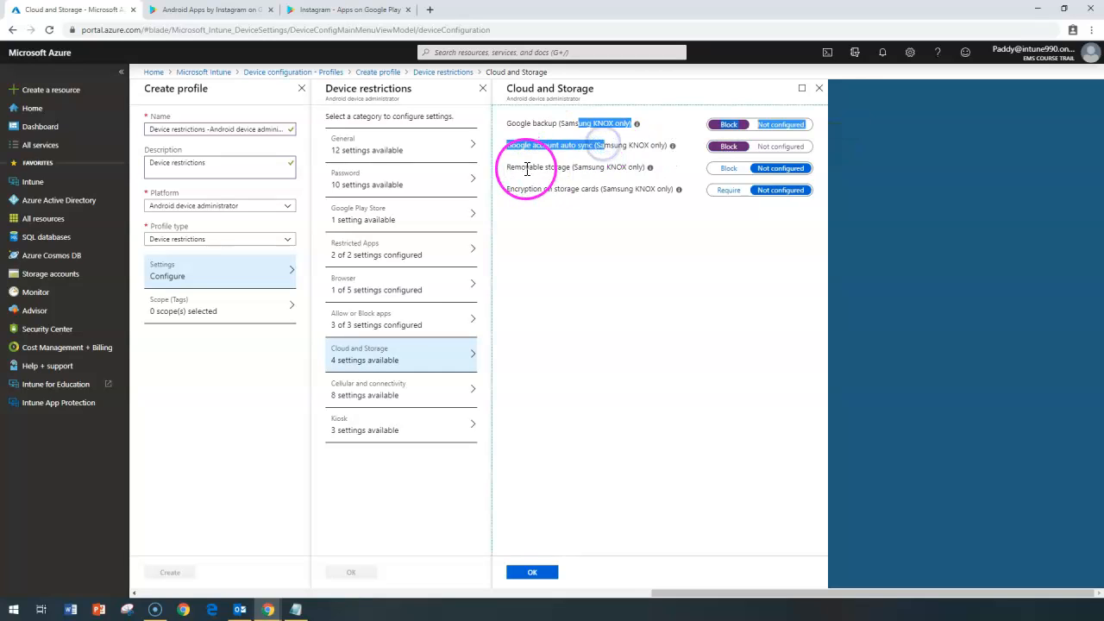
# Step: Block Removable storage (Samsung KNOX only) and confirm the Cloud and Storage settings
pyautogui.click(565, 170)
pyautogui.tripleClick(565, 170)
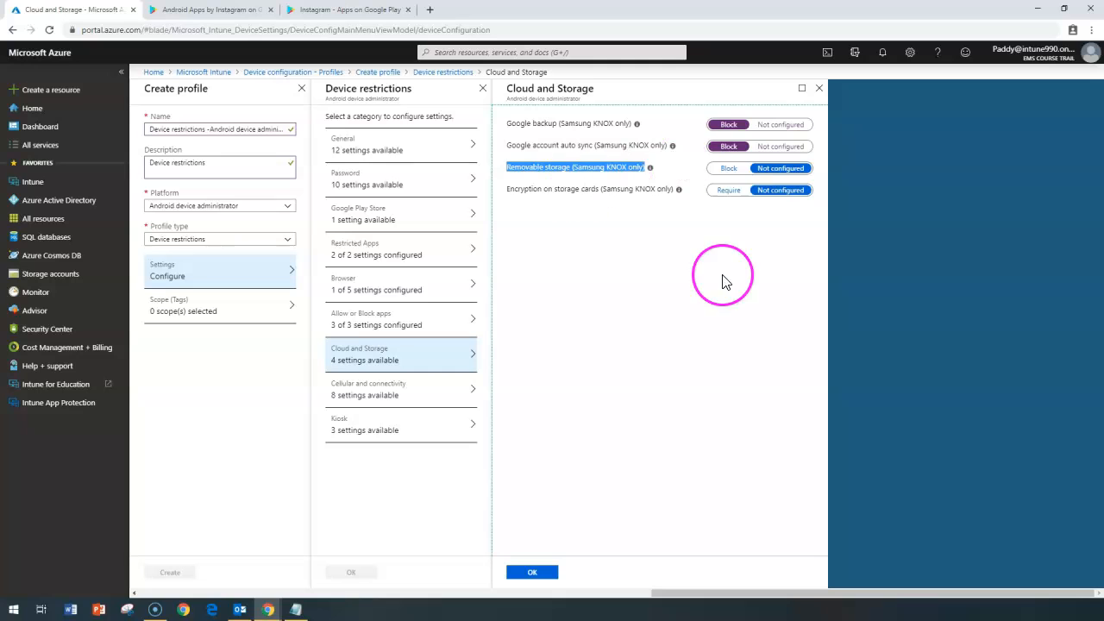
pyautogui.click(729, 169)
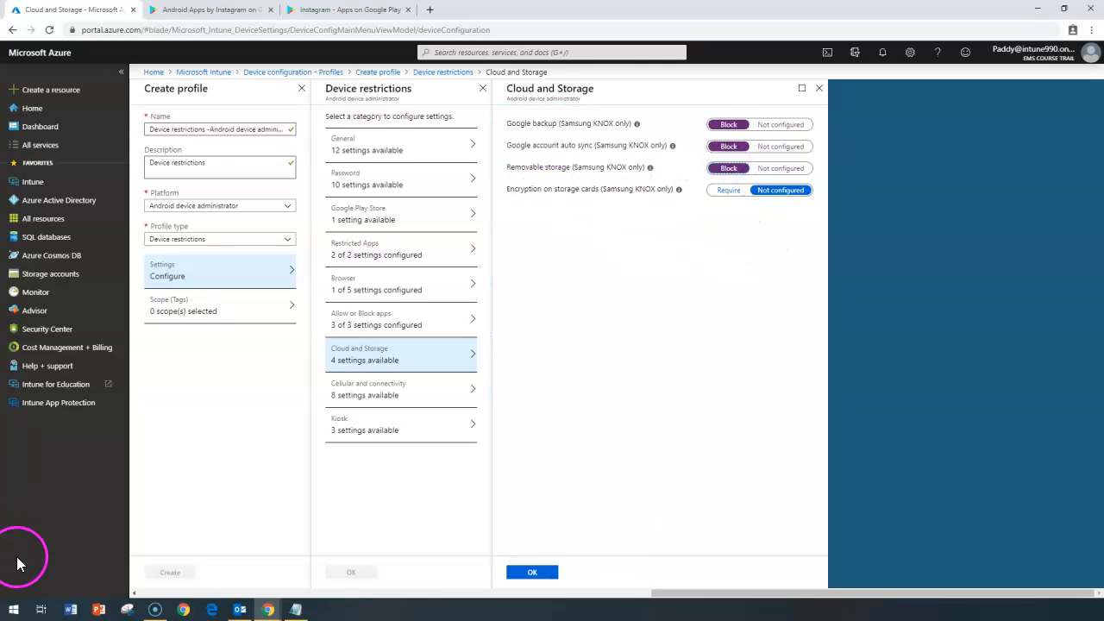
pyautogui.click(17, 601)
pyautogui.click(532, 572)
# Step: Open the Cellular and connectivity settings, try Block for Data roaming (Samsung KNOX only), and return it to Not configured
pyautogui.click(395, 390)
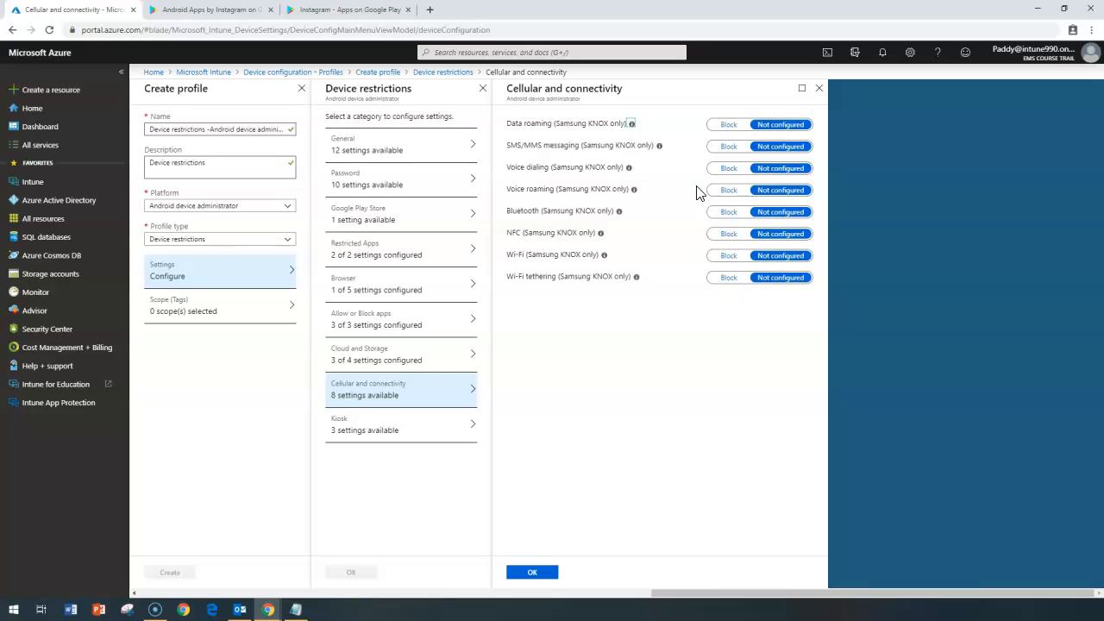
pyautogui.moveTo(525, 124); pyautogui.dragTo(601, 365)
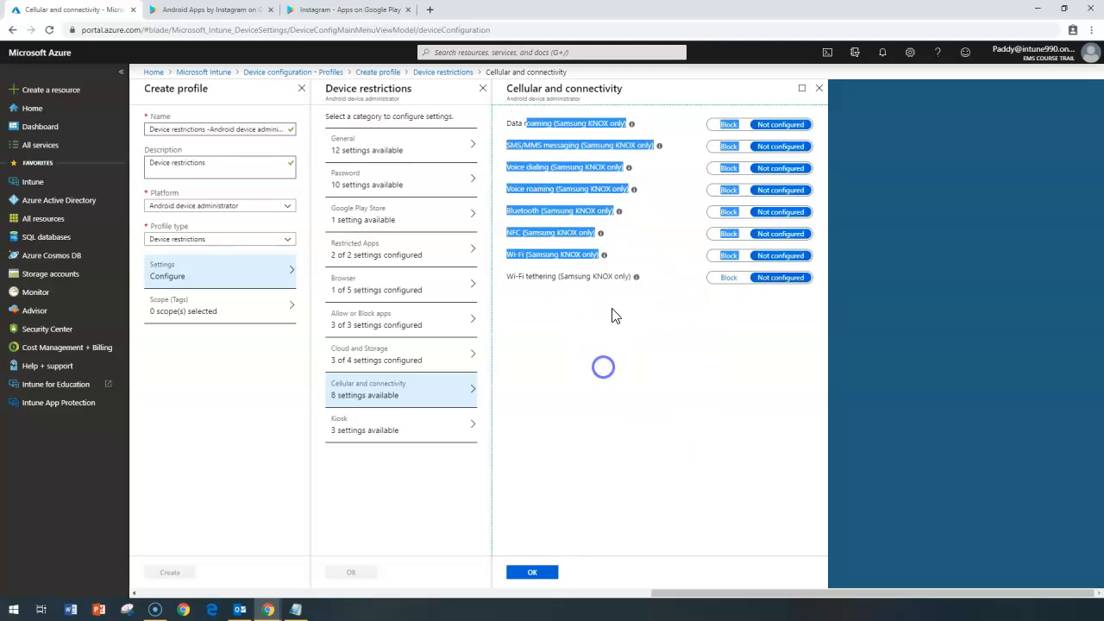
pyautogui.tripleClick(576, 91)
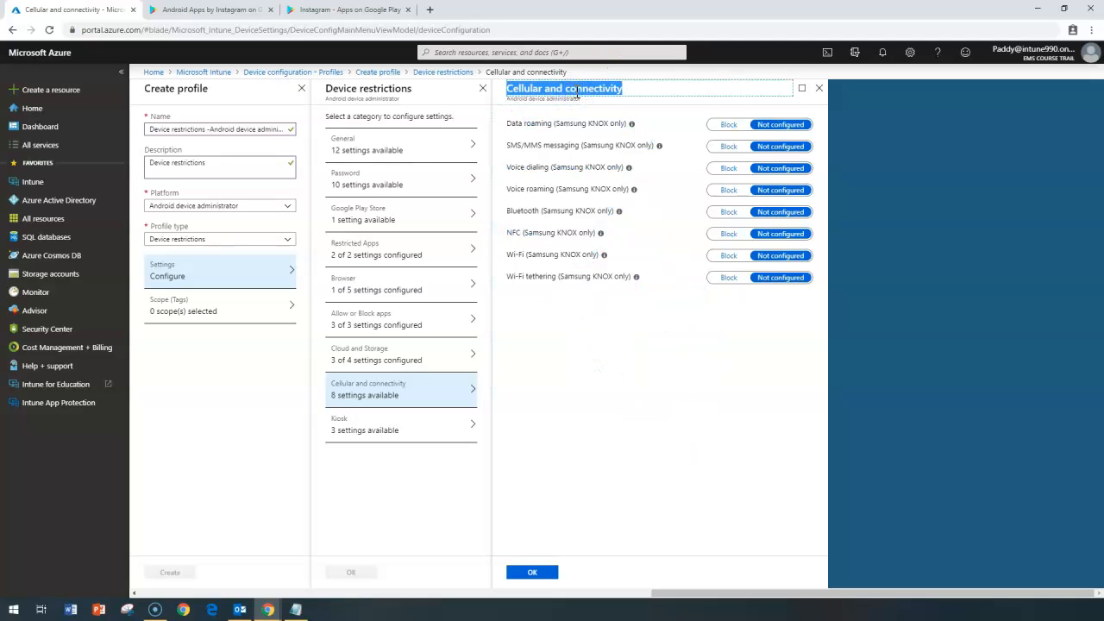
pyautogui.click(548, 121)
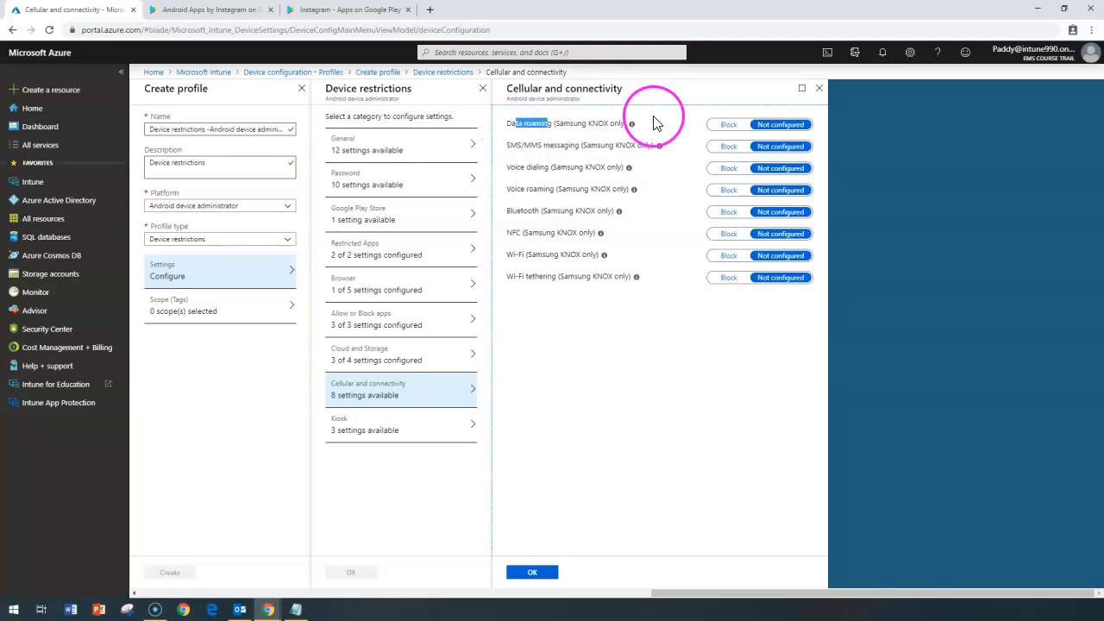
pyautogui.click(729, 126)
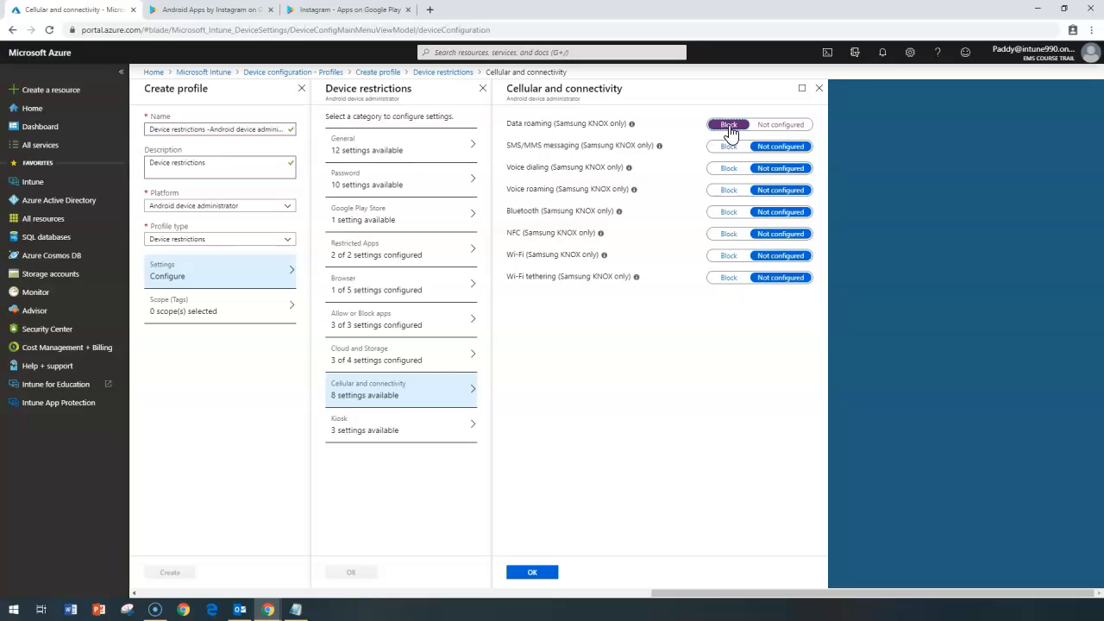
pyautogui.click(779, 126)
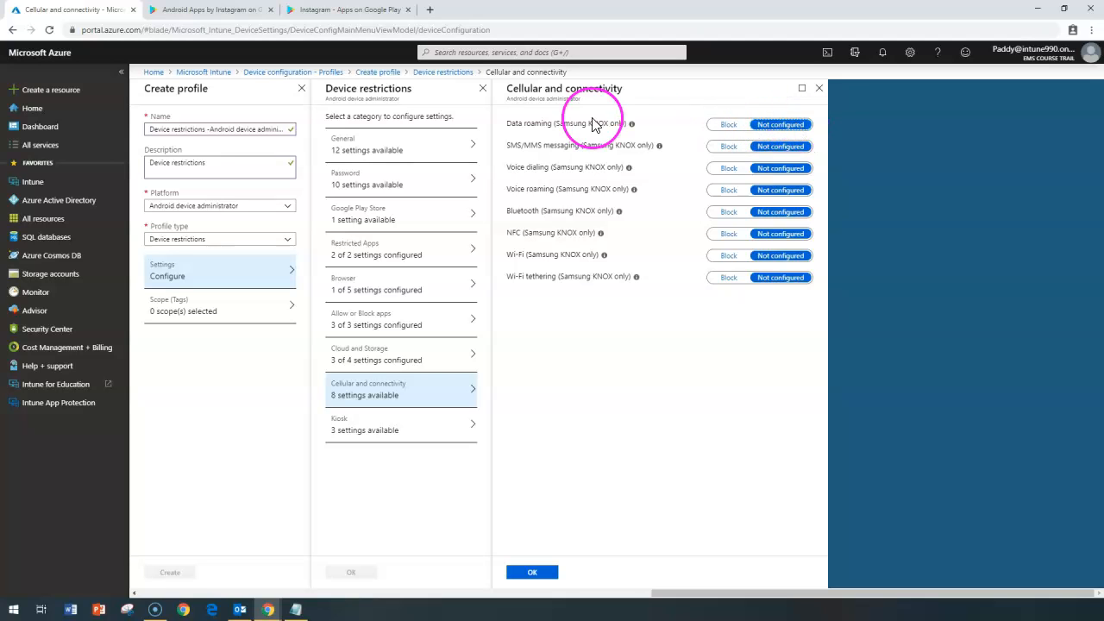
# Step: Block Voice dialing (Samsung KNOX only) in the Cellular and connectivity settings
pyautogui.doubleClick(551, 145)
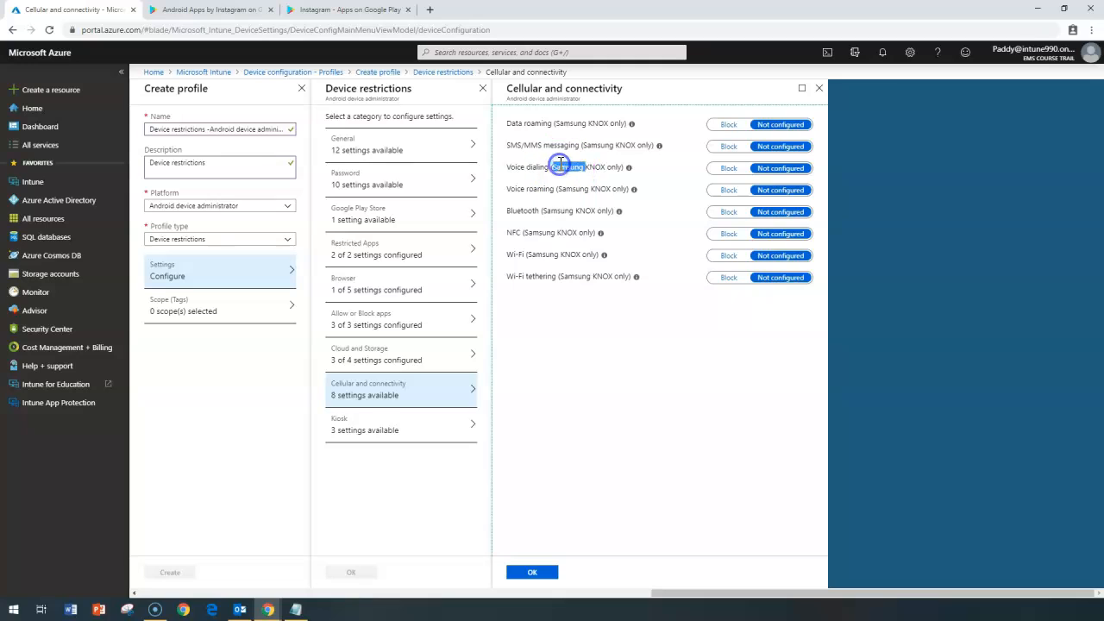
pyautogui.tripleClick(561, 166)
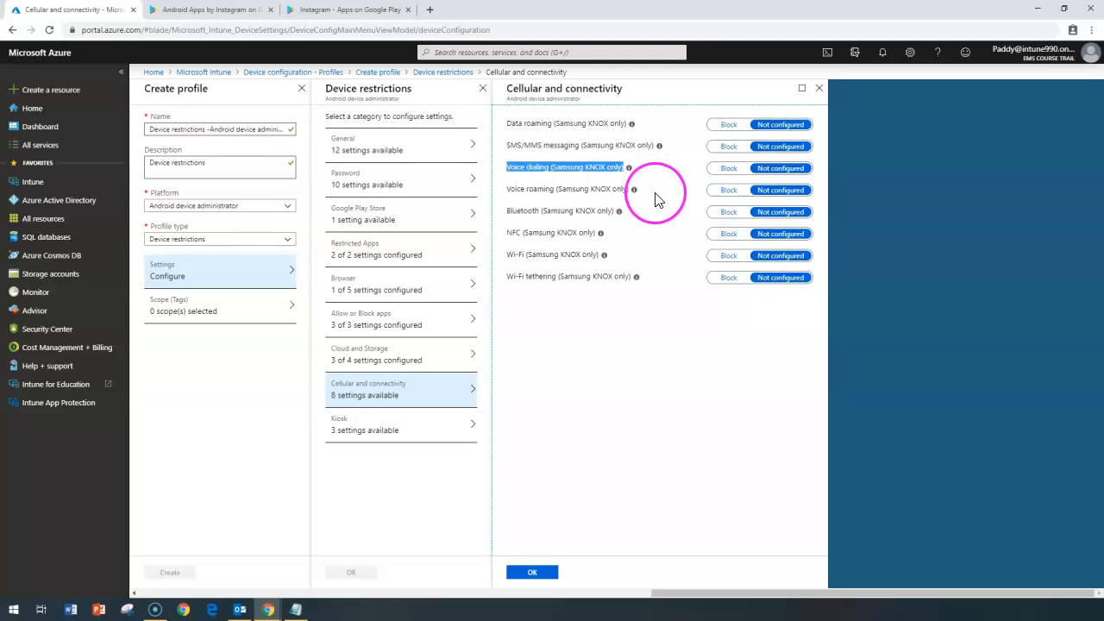
pyautogui.click(729, 168)
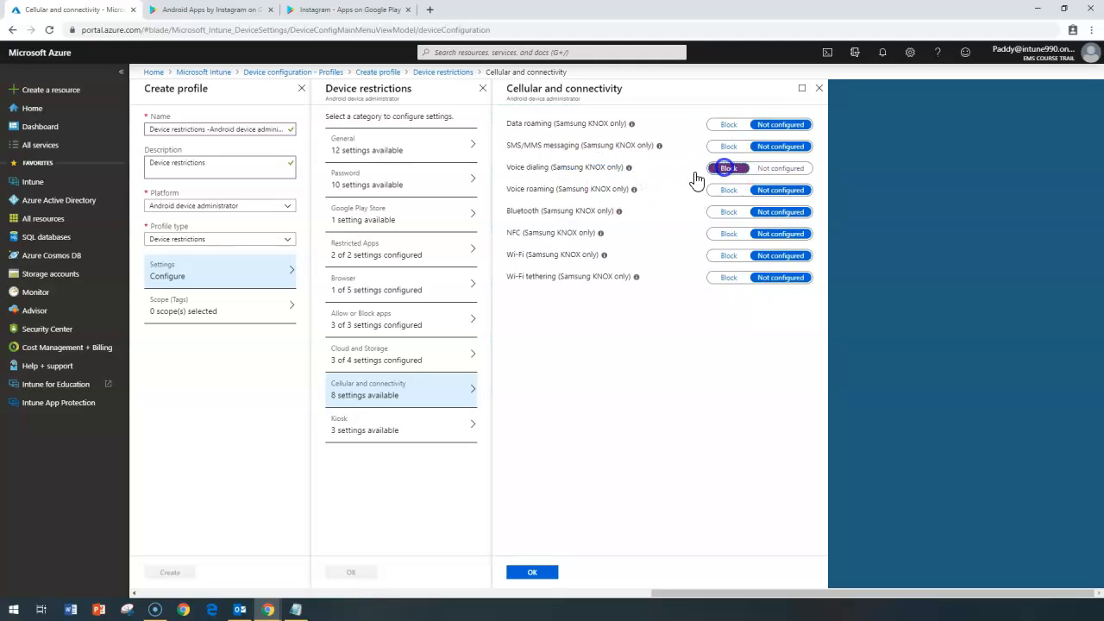
pyautogui.tripleClick(614, 195)
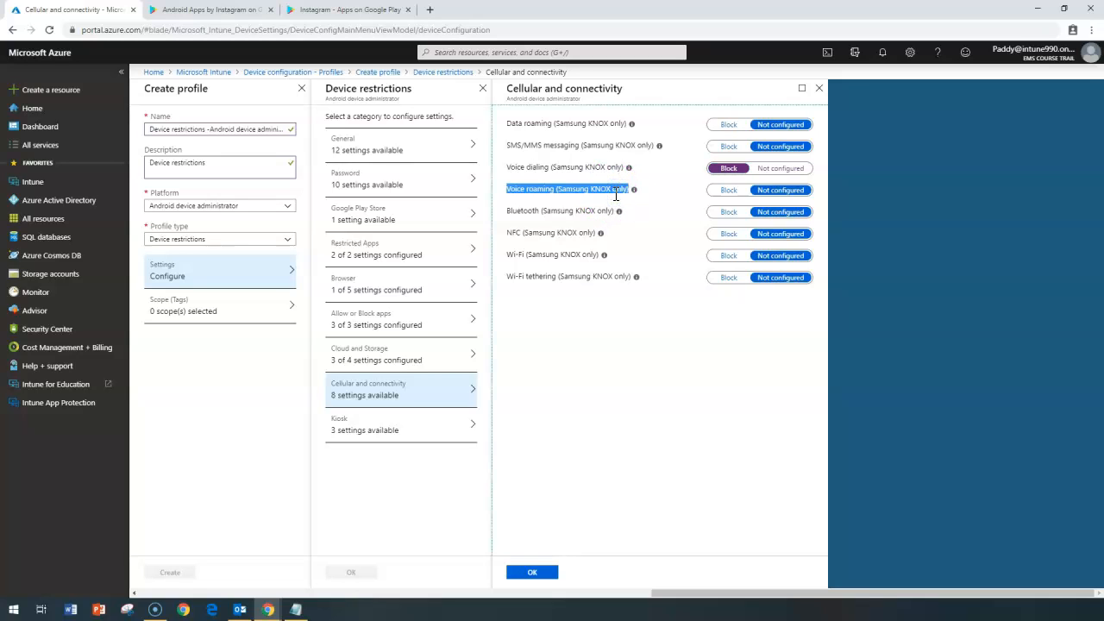
pyautogui.click(623, 201)
pyautogui.doubleClick(565, 197)
pyautogui.moveTo(563, 192); pyautogui.dragTo(573, 192)
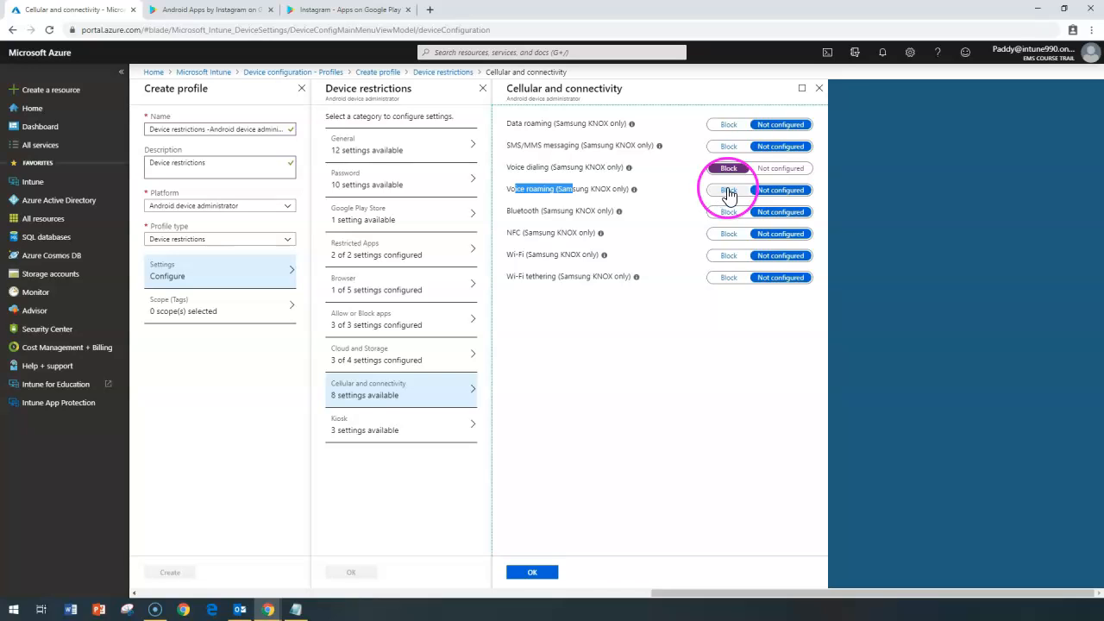
pyautogui.tripleClick(587, 189)
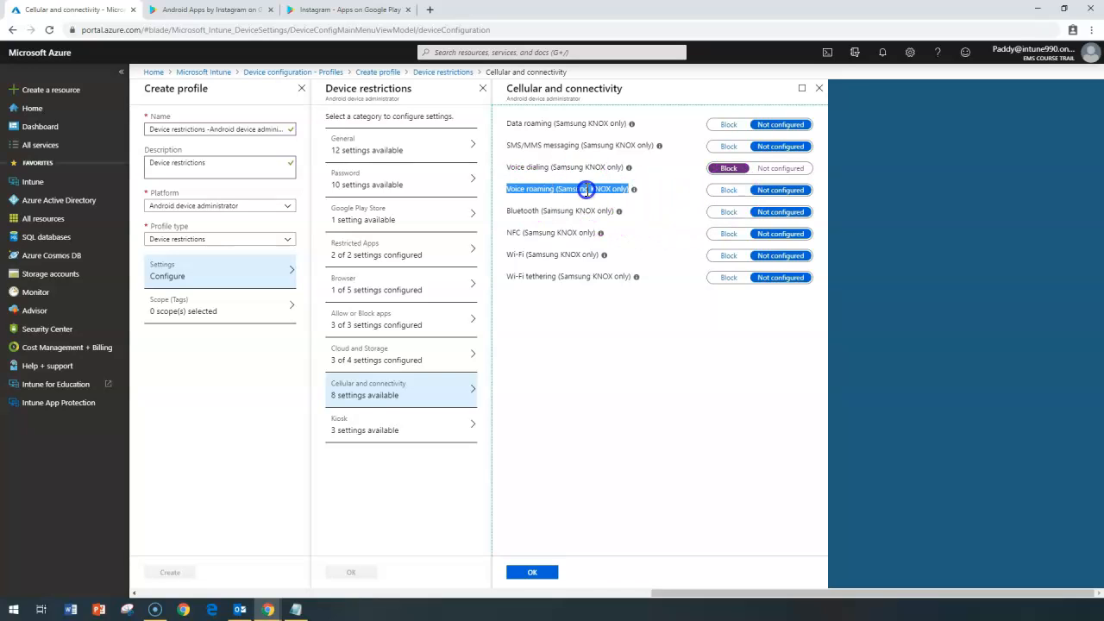
# Step: Block Bluetooth and Wi-Fi tethering (Samsung KNOX only) and confirm the Cellular and connectivity settings
pyautogui.tripleClick(545, 214)
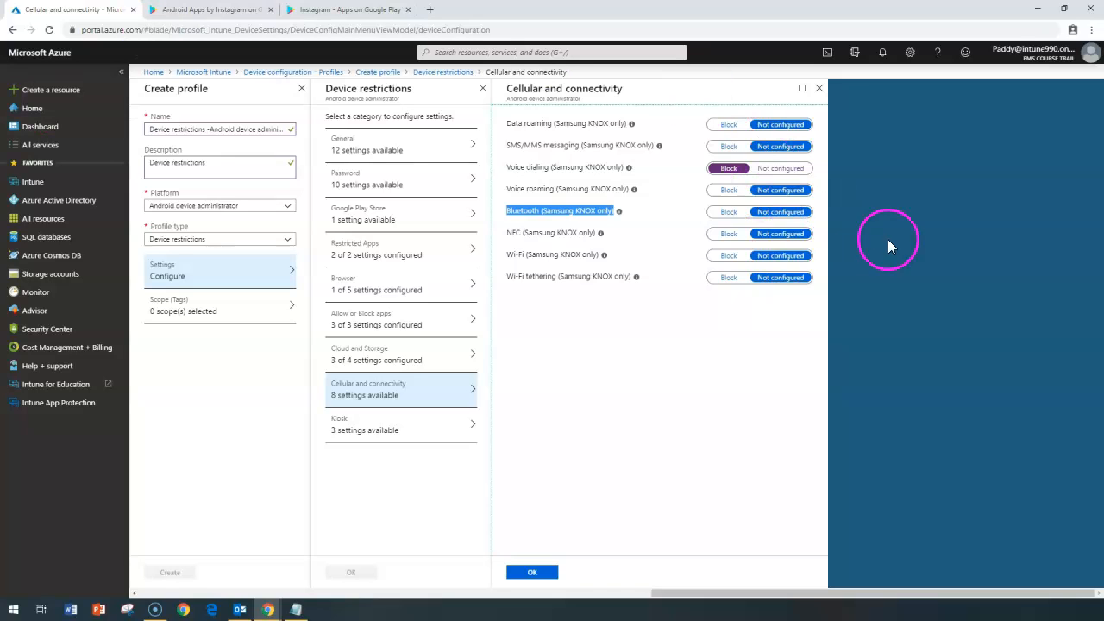
pyautogui.click(729, 212)
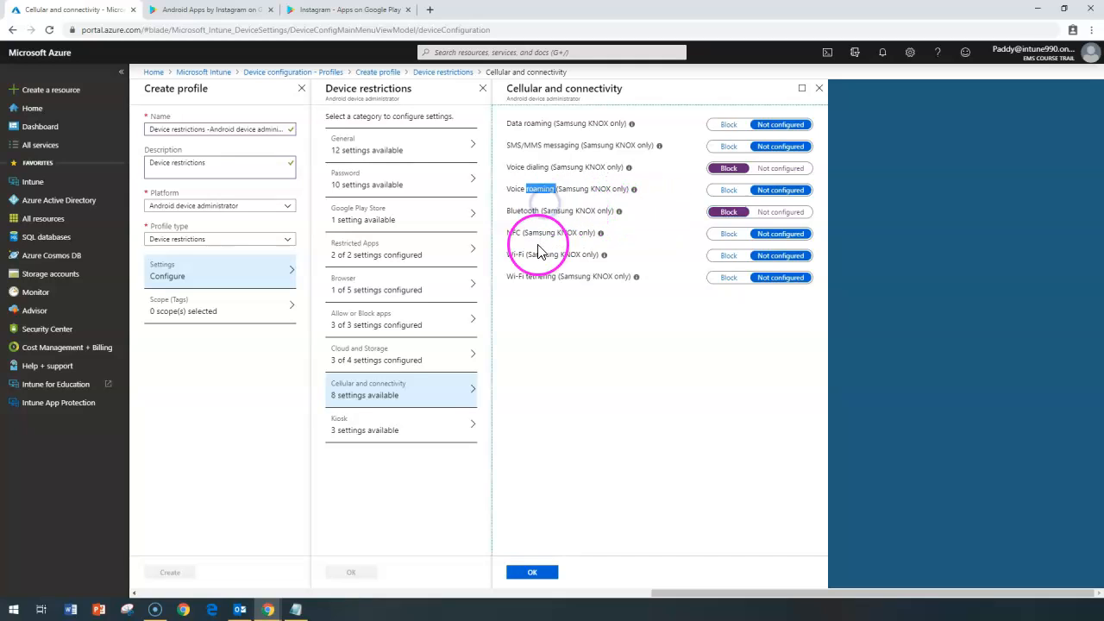
pyautogui.tripleClick(536, 239)
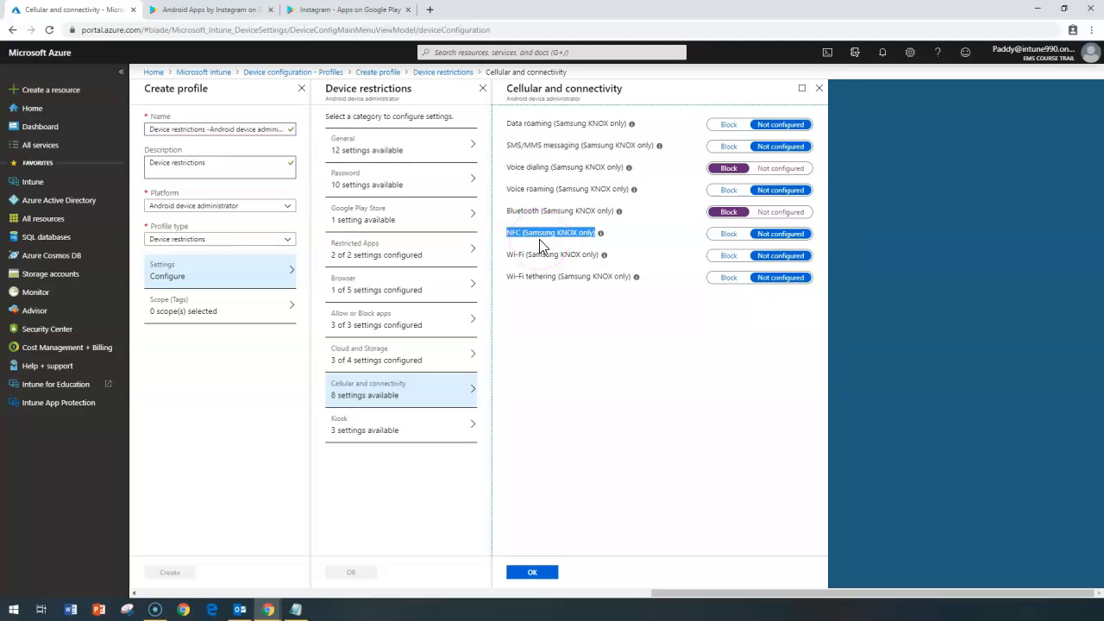
pyautogui.doubleClick(511, 232)
pyautogui.tripleClick(517, 235)
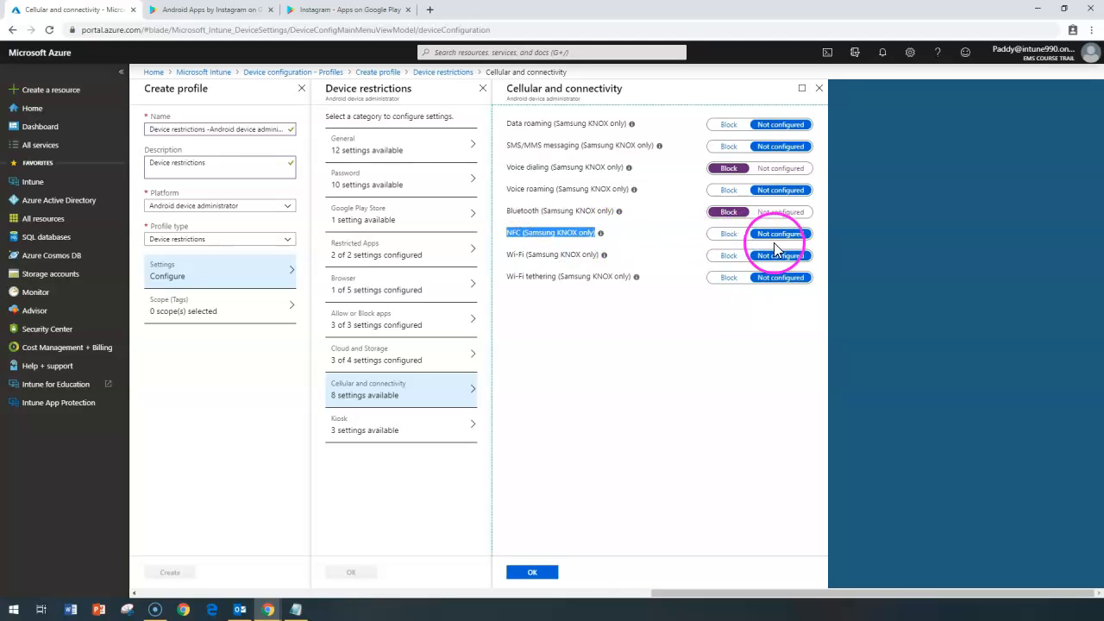
pyautogui.tripleClick(556, 255)
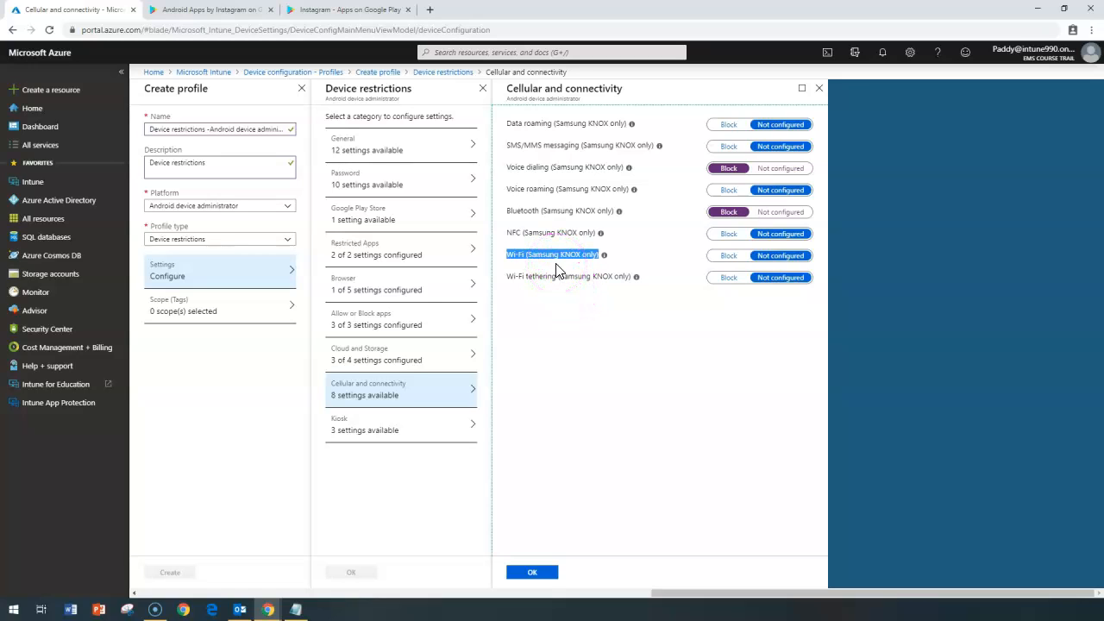
pyautogui.click(720, 280)
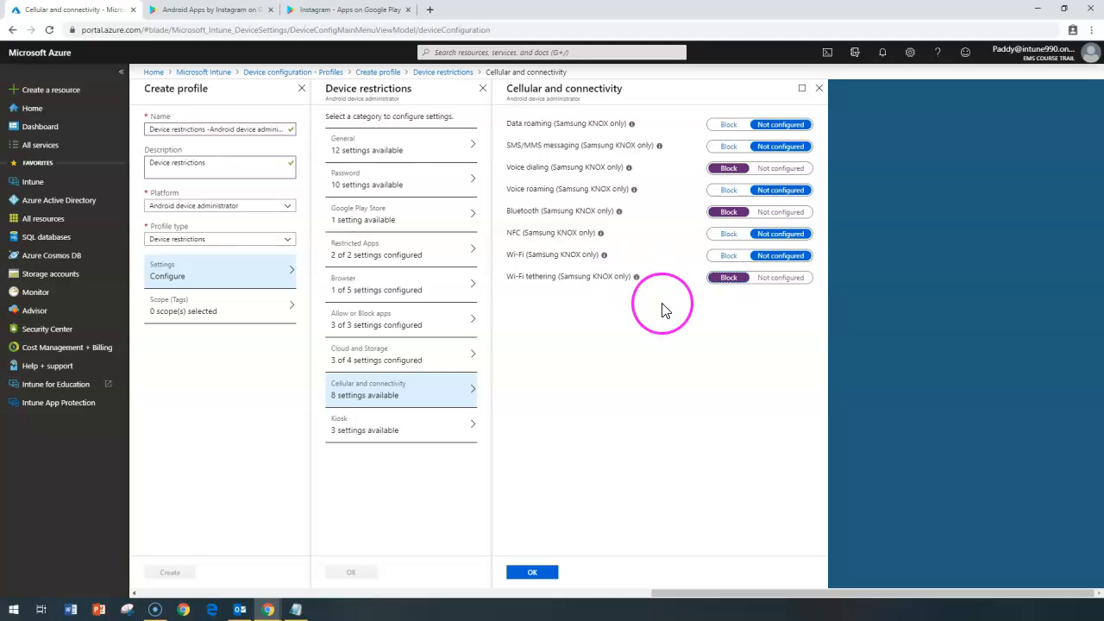
pyautogui.click(539, 574)
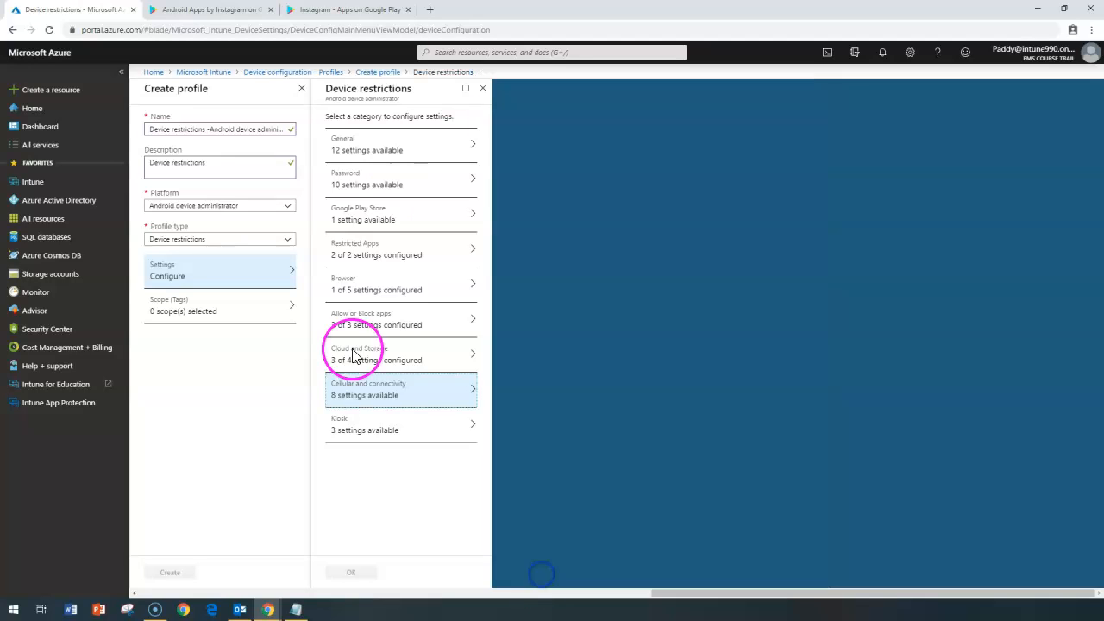
# Step: Add the store apps Skype for Business and Remote Desktop to the Kiosk settings
pyautogui.click(384, 431)
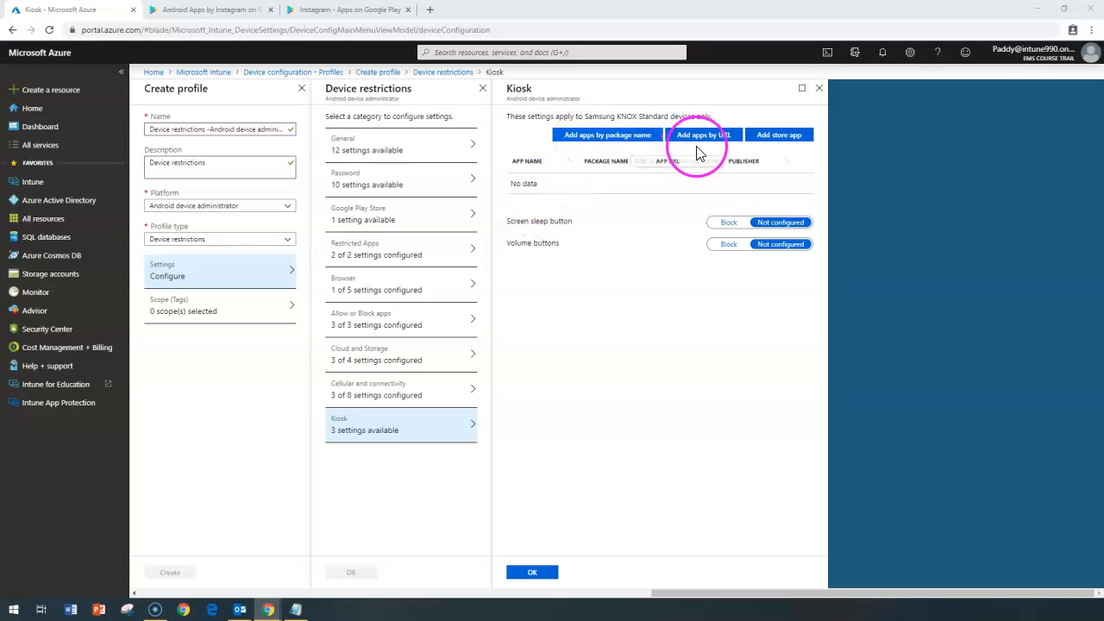
pyautogui.click(779, 135)
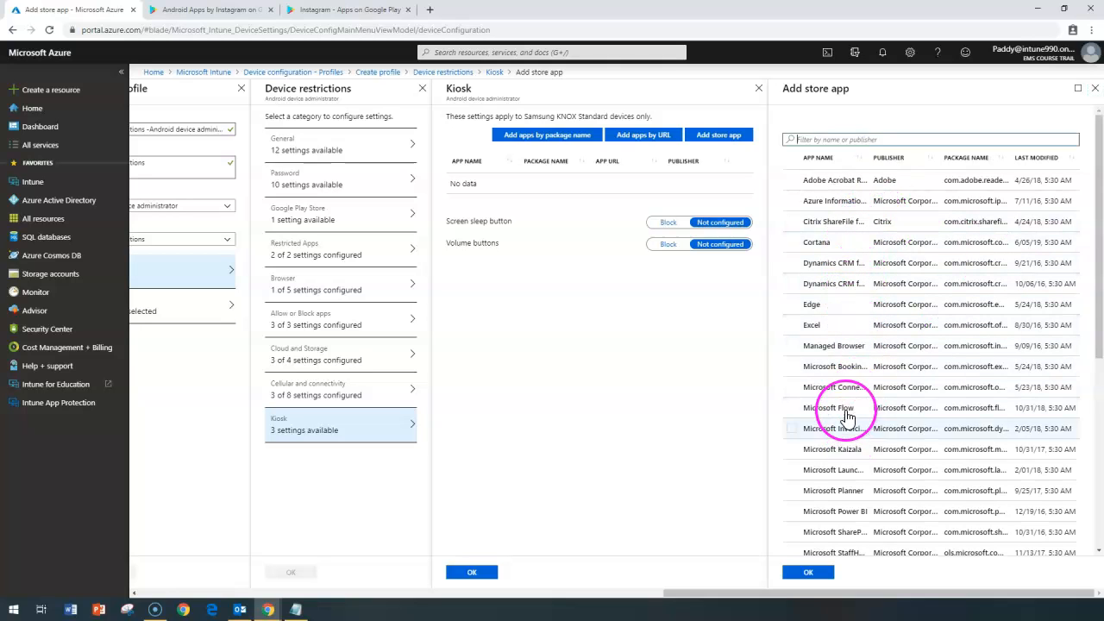
pyautogui.scroll(-3, 833, 483)
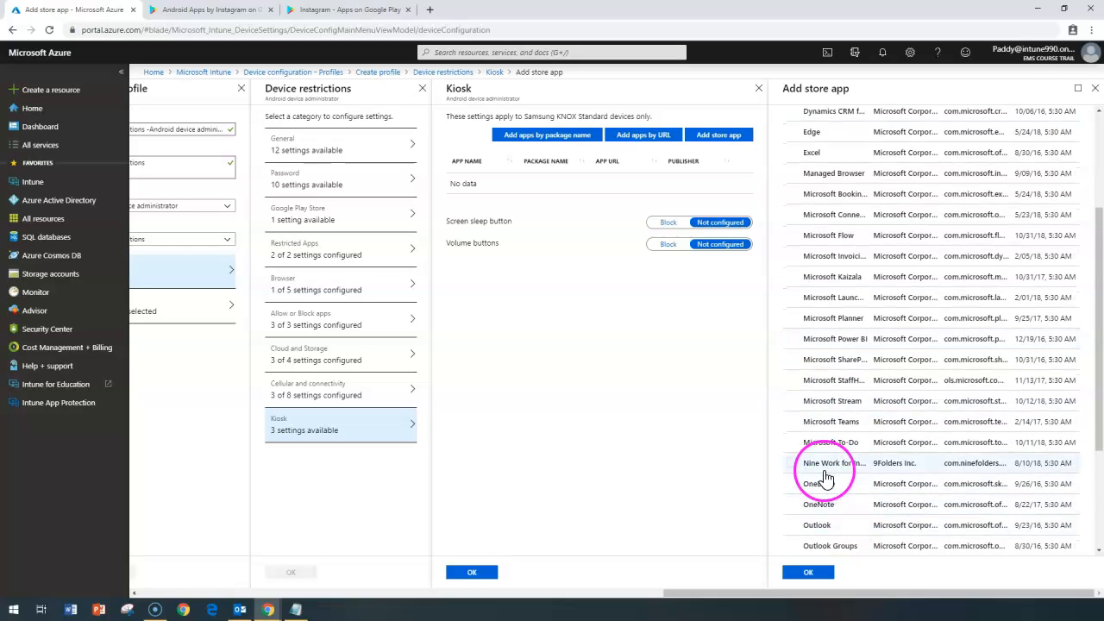
pyautogui.scroll(-1, 845, 531)
pyautogui.scroll(-3, 849, 536)
pyautogui.click(845, 536)
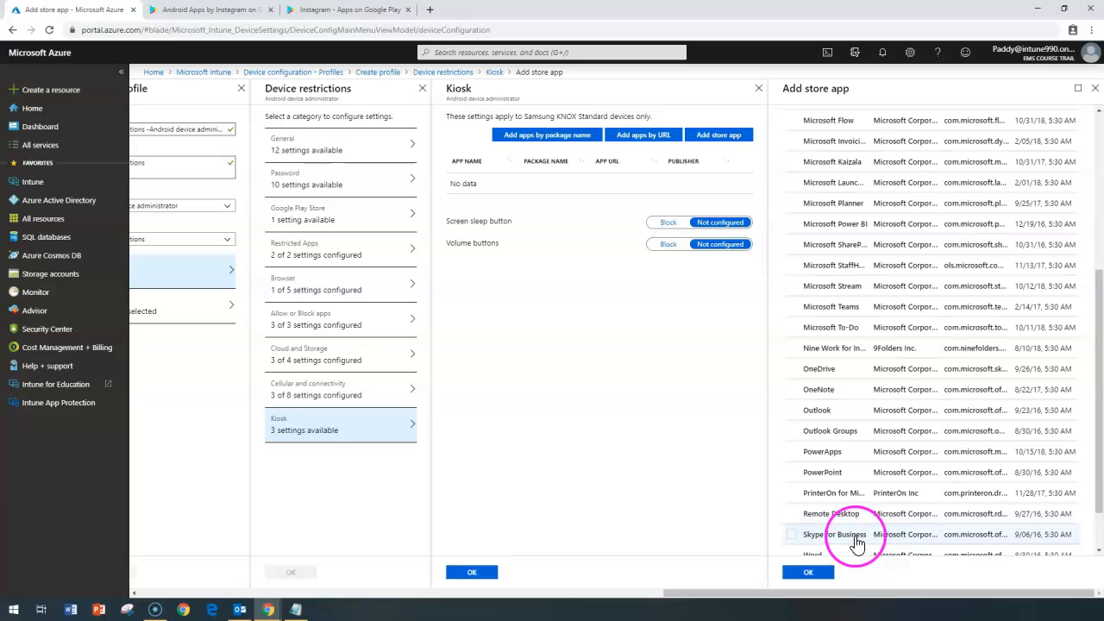
pyautogui.click(792, 513)
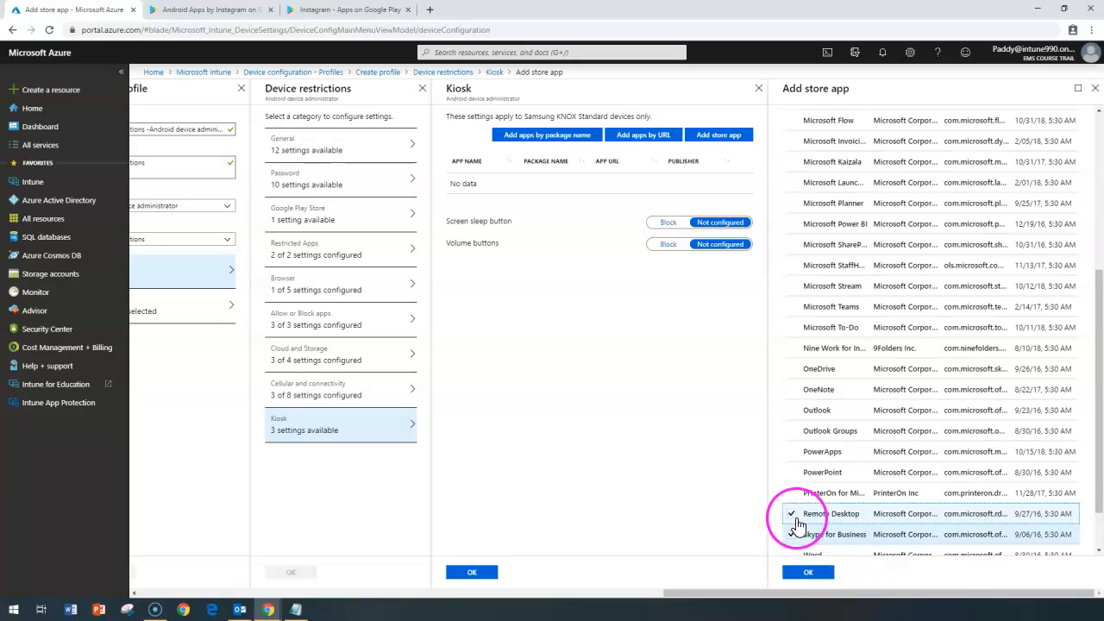
pyautogui.click(808, 573)
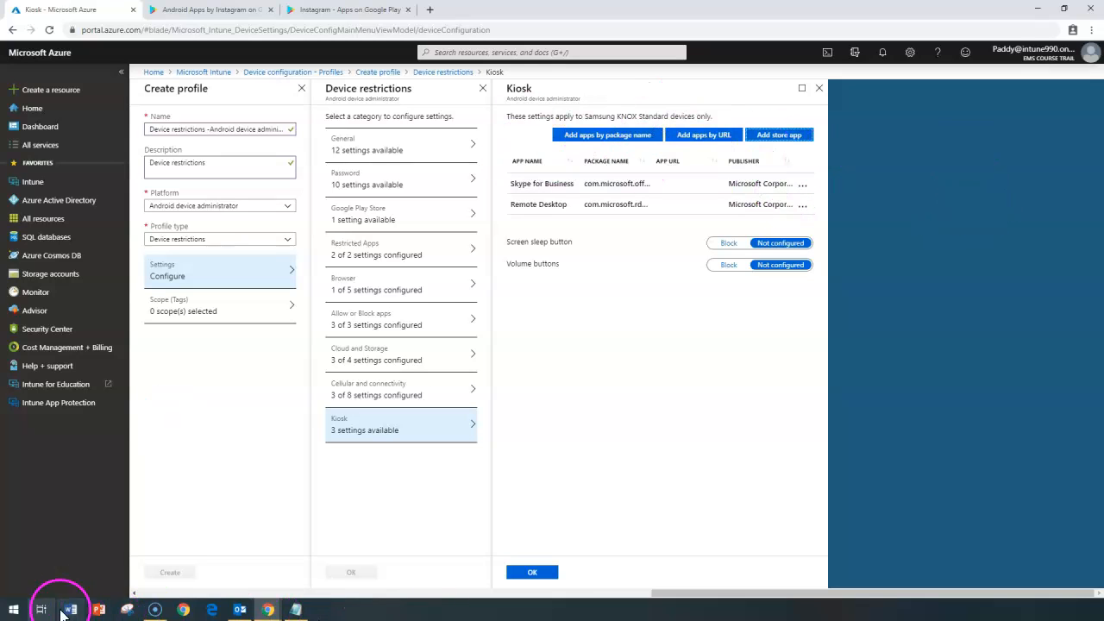
# Step: Confirm the Kiosk settings and the overall device restrictions configuration
pyautogui.click(15, 607)
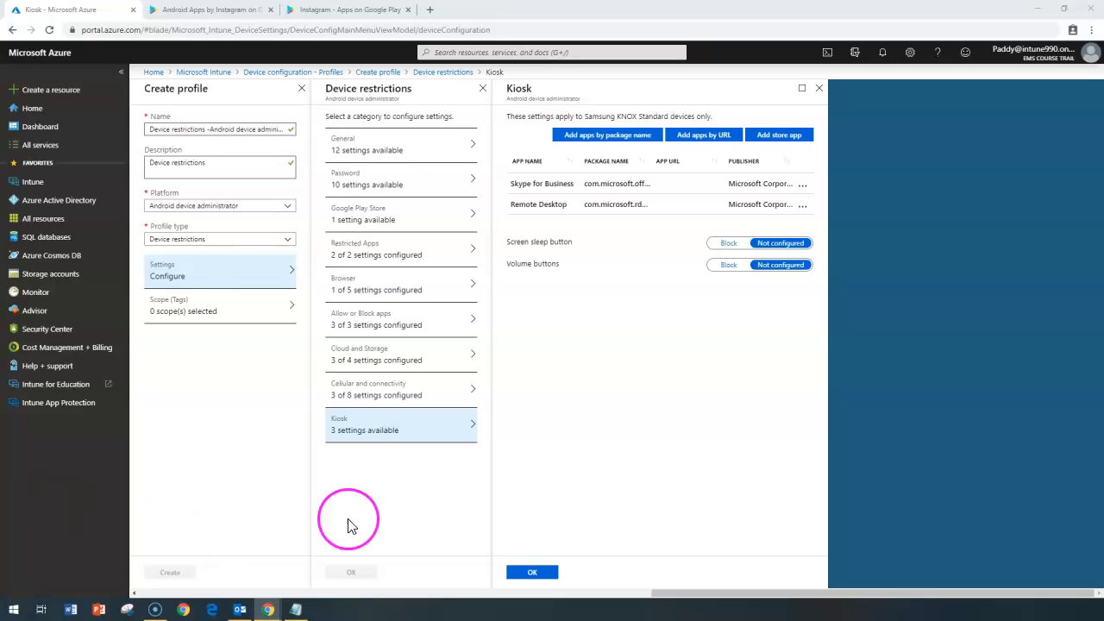
pyautogui.doubleClick(523, 89)
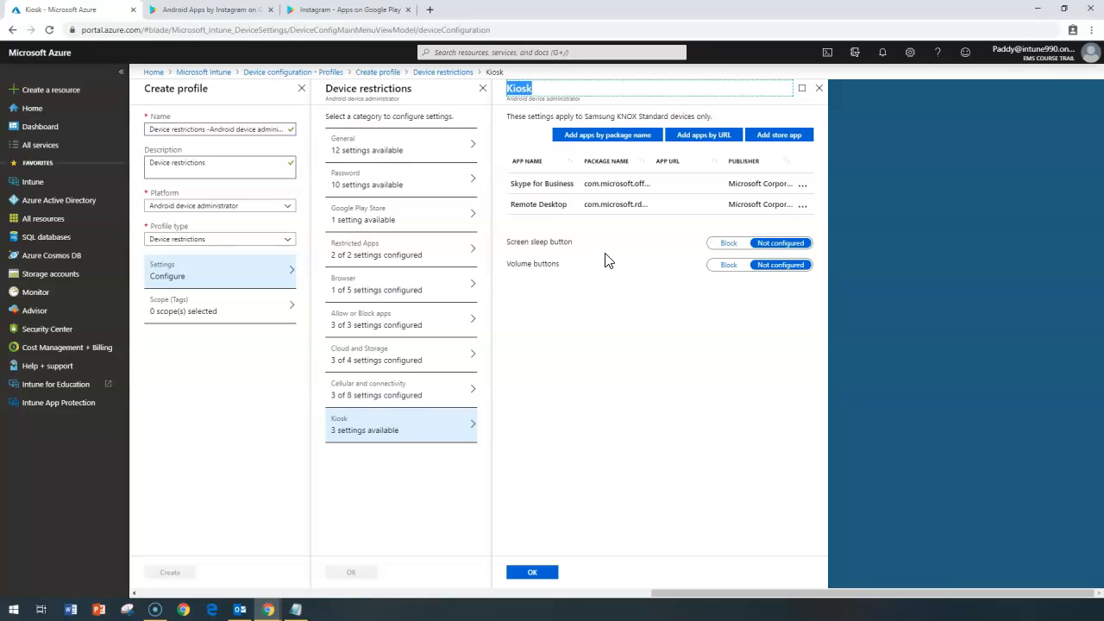
pyautogui.click(529, 576)
pyautogui.click(351, 573)
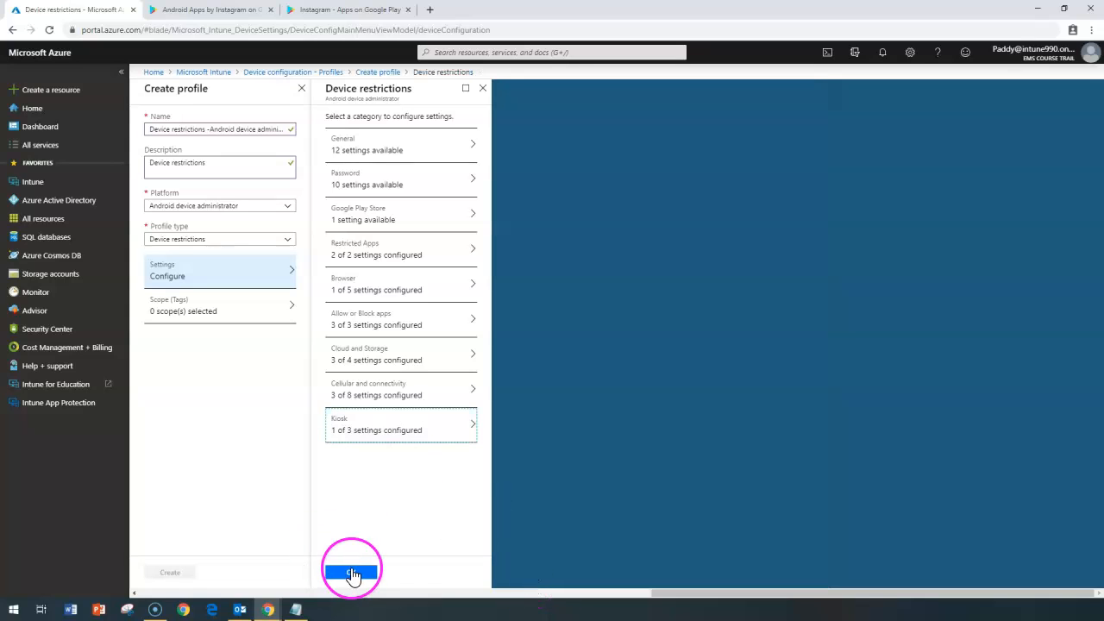
pyautogui.click(175, 233)
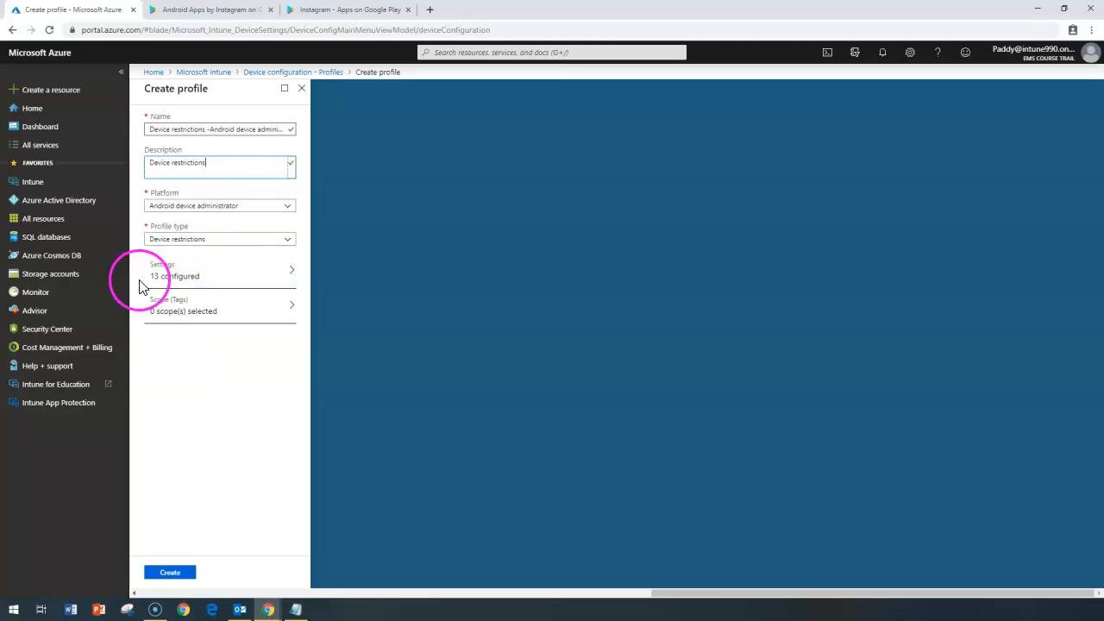
# Step: Review the configured restriction categories and the profile types available for Android device administrator, keeping Device restrictions
pyautogui.click(218, 286)
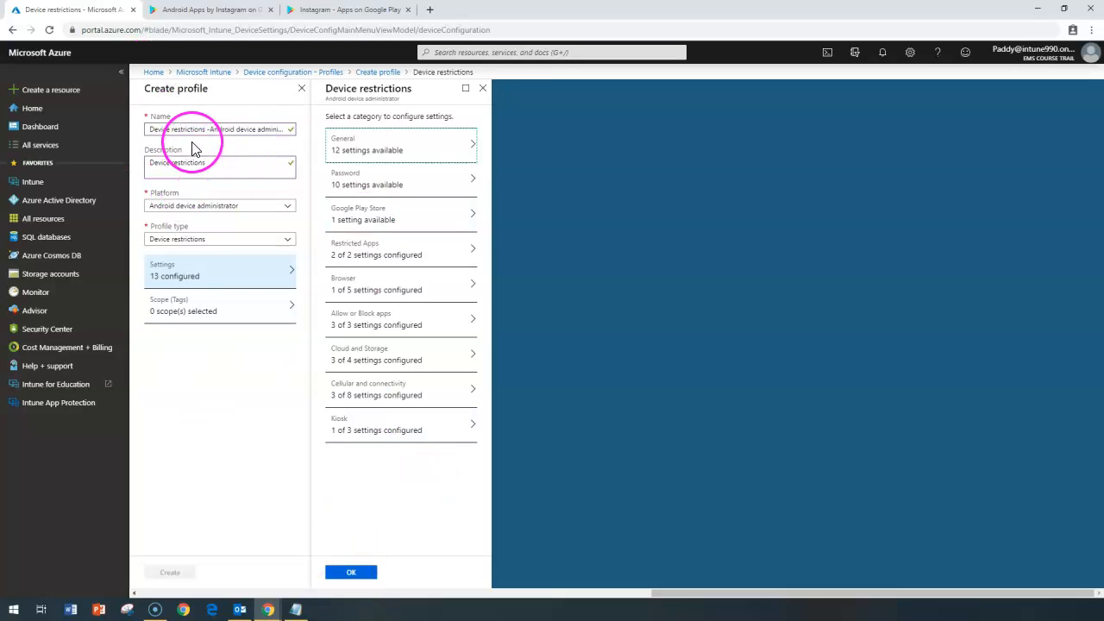
pyautogui.click(223, 246)
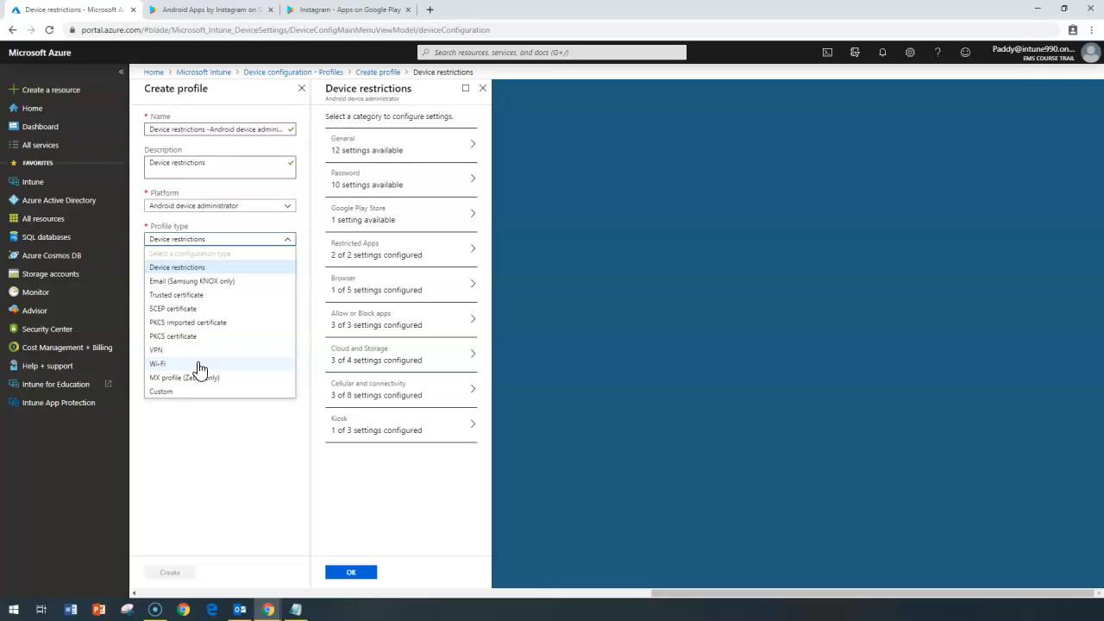
pyautogui.click(221, 383)
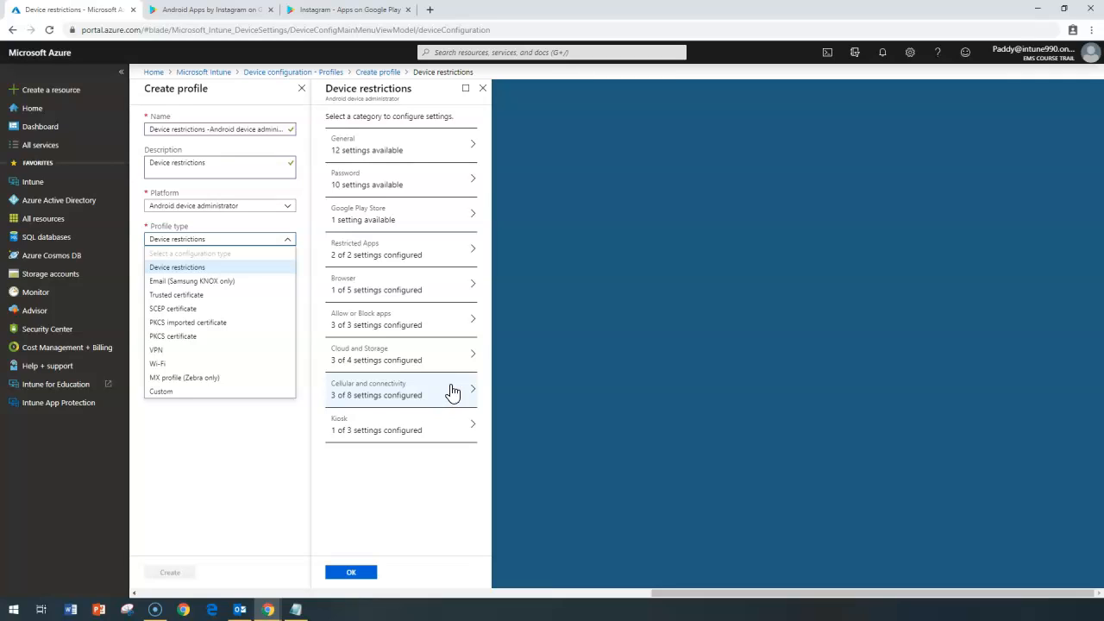
pyautogui.click(380, 290)
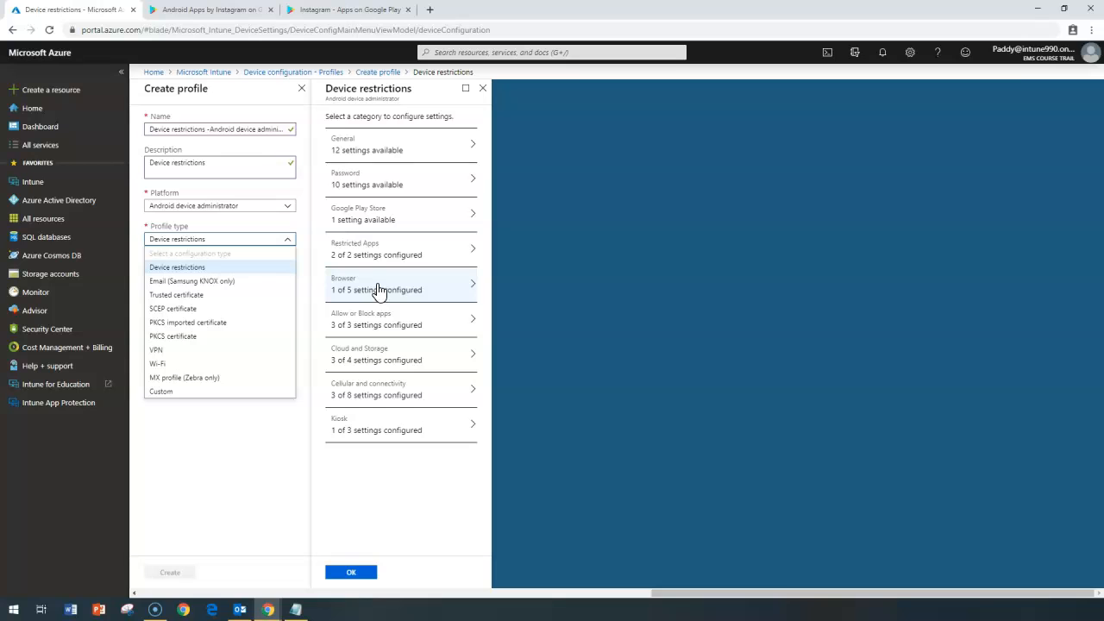
pyautogui.click(363, 572)
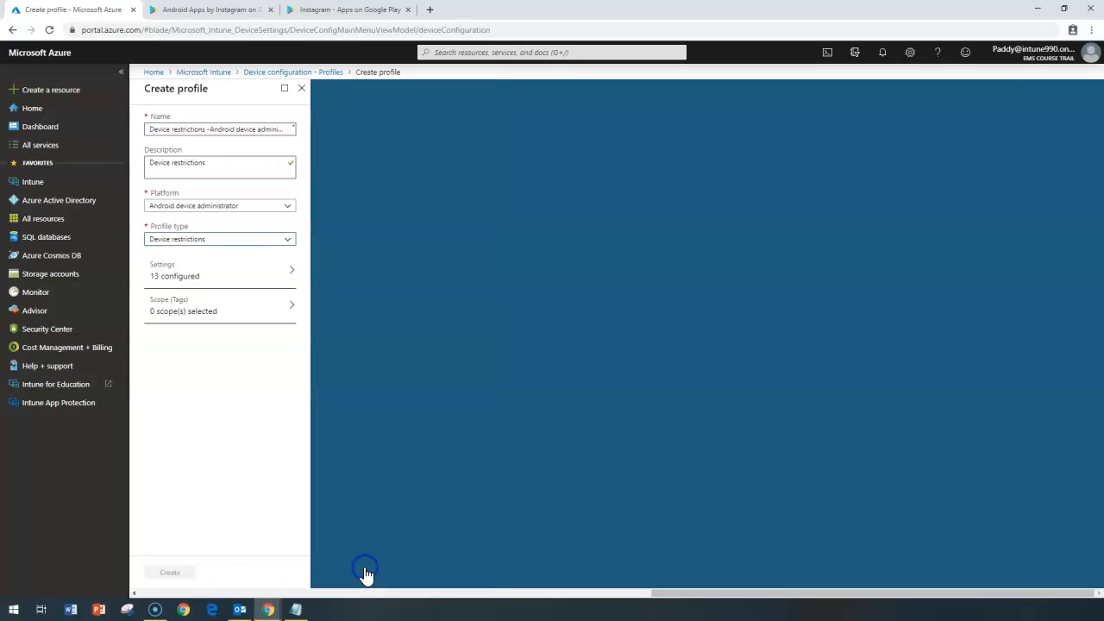
# Step: Create the device restrictions profile and open its group assignments
pyautogui.click(193, 572)
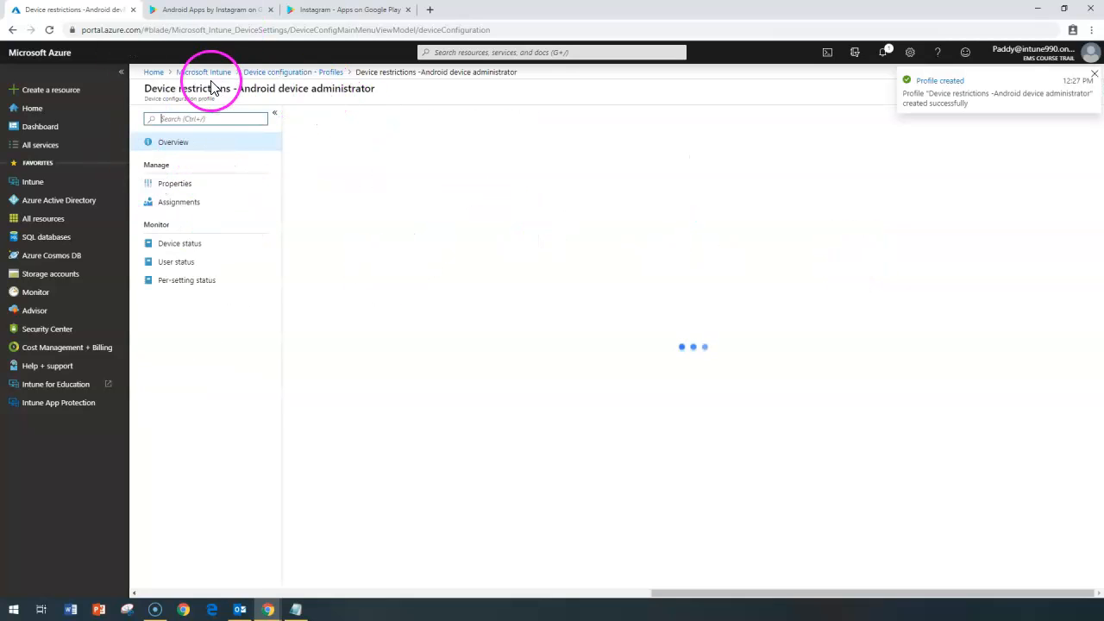
pyautogui.moveTo(363, 101); pyautogui.dragTo(178, 202)
pyautogui.click(177, 202)
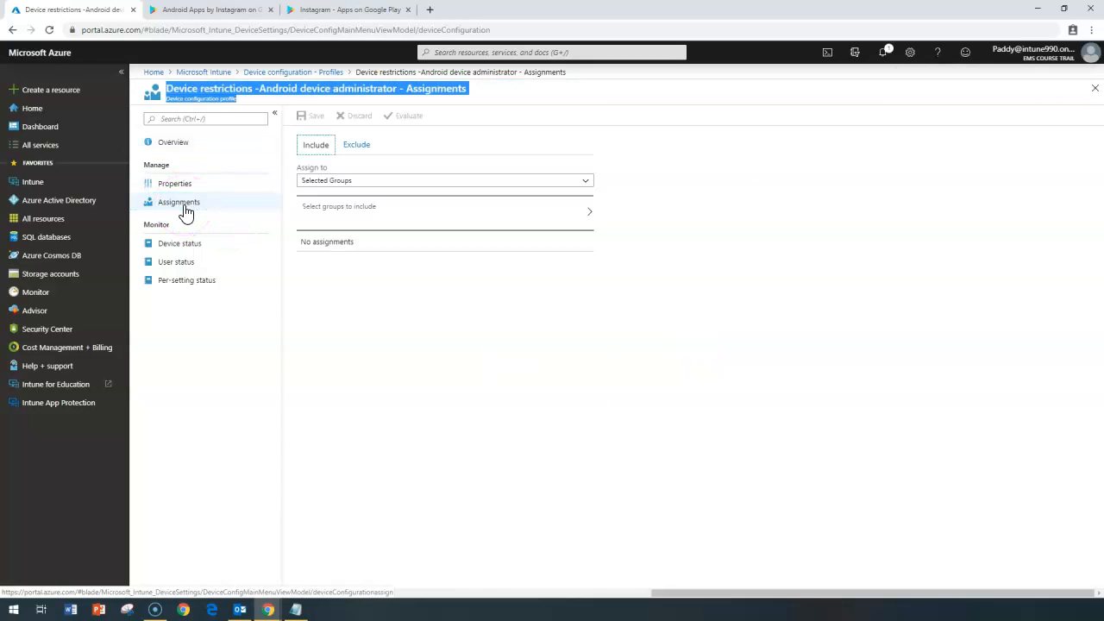
# Step: Assign the profile to the All Finance Users Group through Selected Groups and save the assignment
pyautogui.click(366, 180)
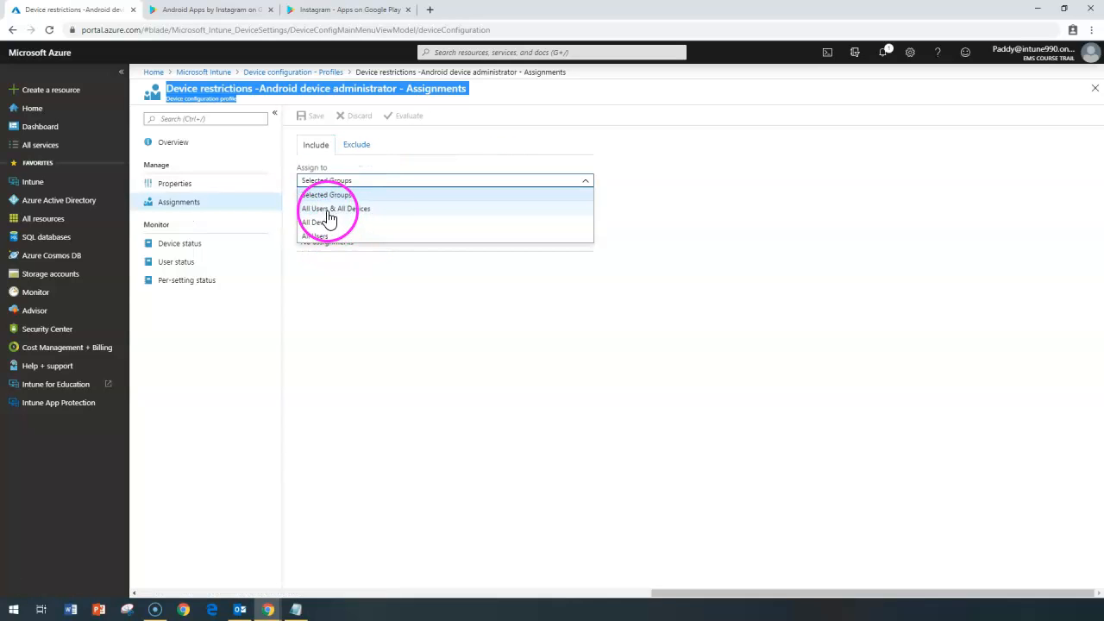
pyautogui.click(382, 399)
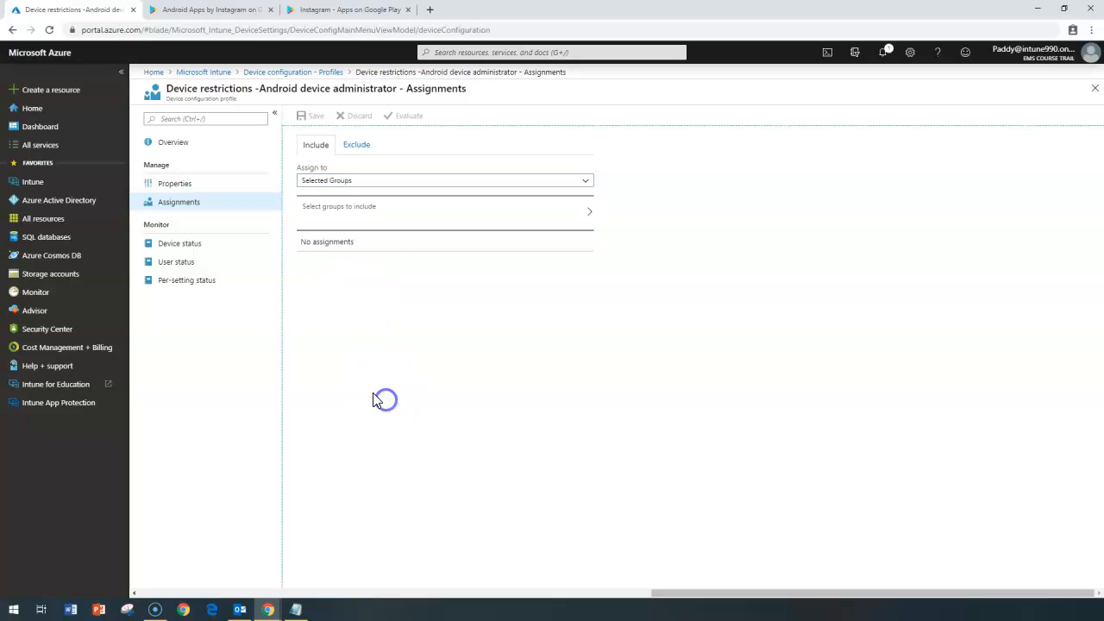
pyautogui.click(440, 231)
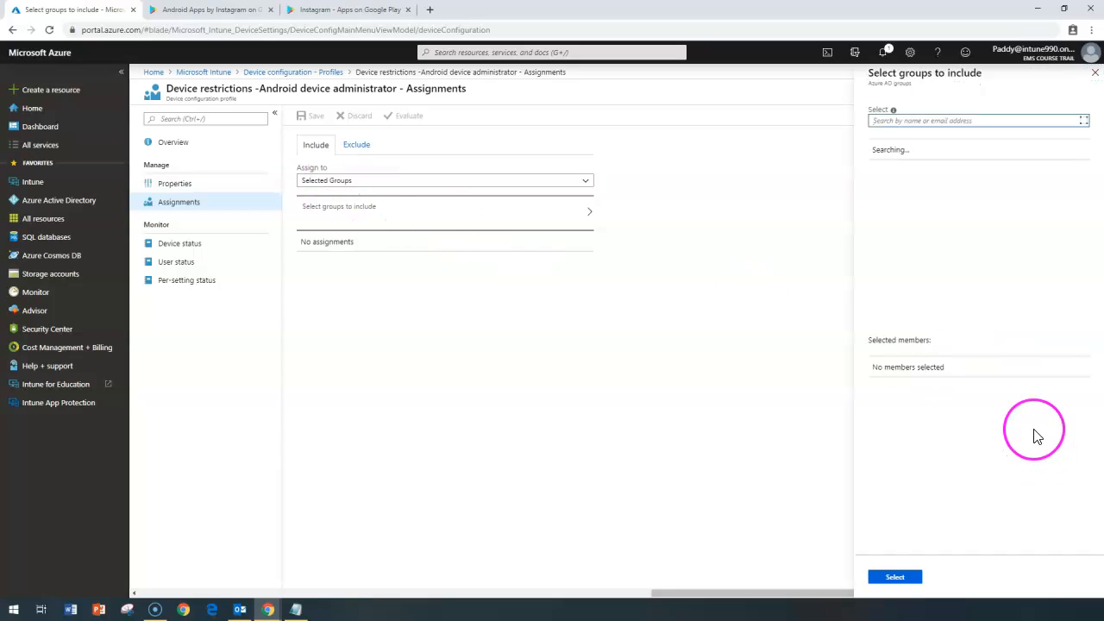
pyautogui.click(970, 308)
pyautogui.click(897, 577)
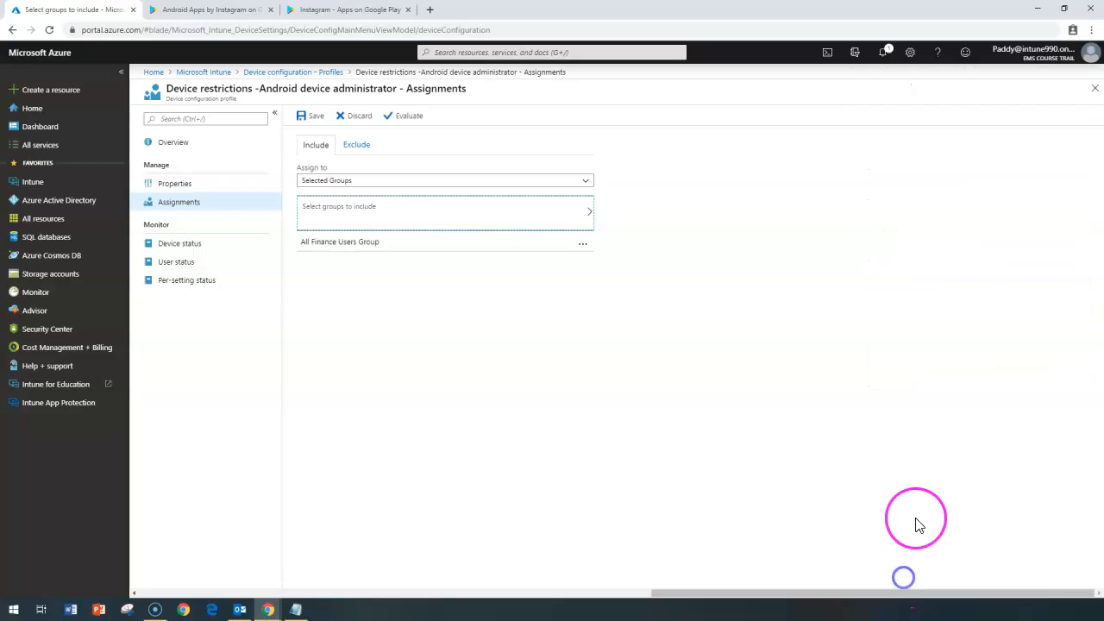
pyautogui.click(308, 119)
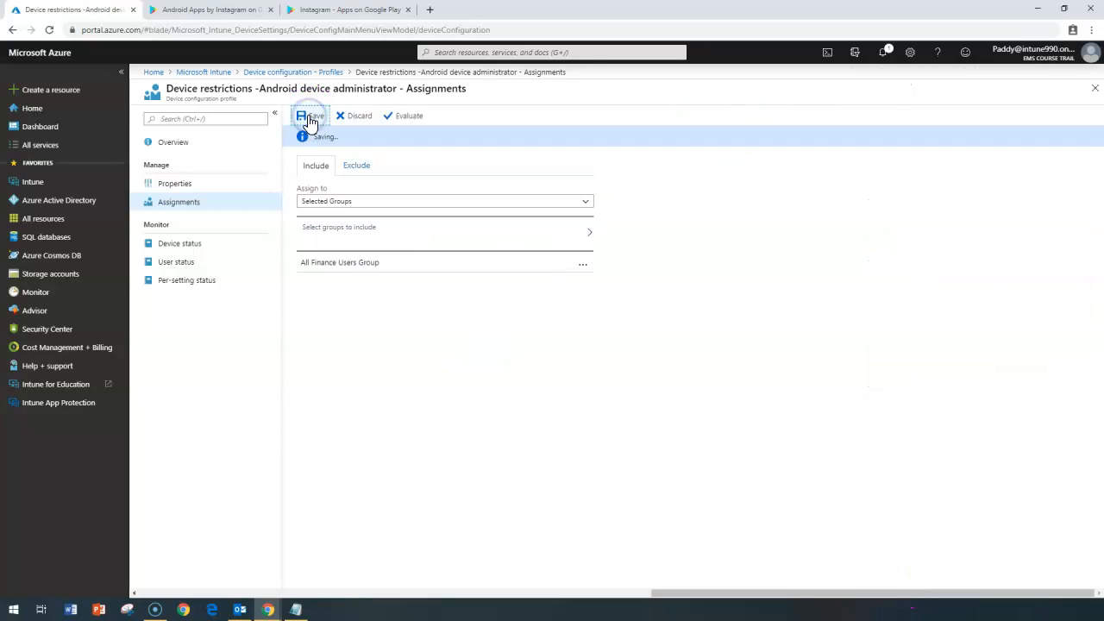